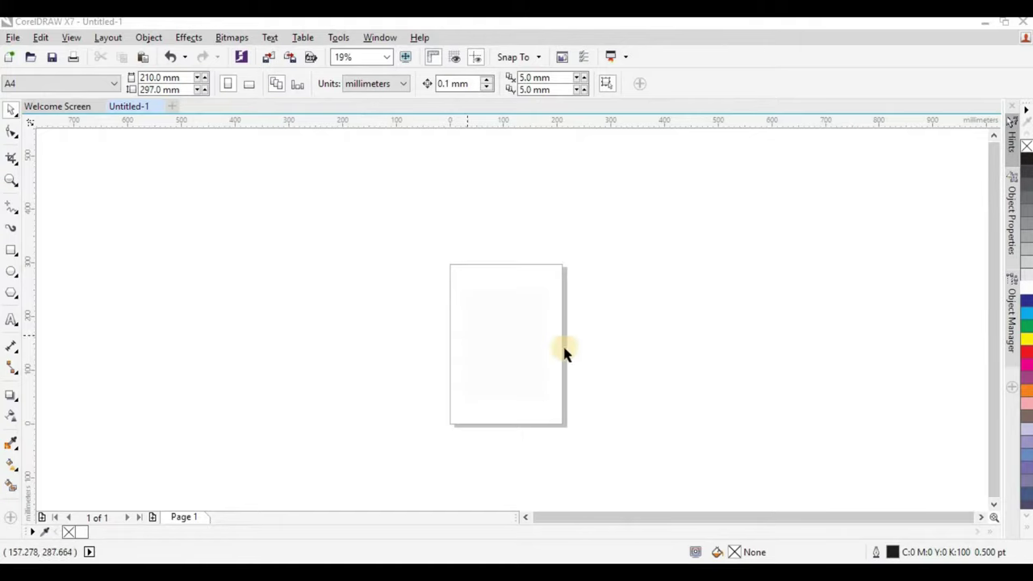
Set the page size to A5 (148 × 210 mm).
left_click(80, 89)
left_click(65, 113)
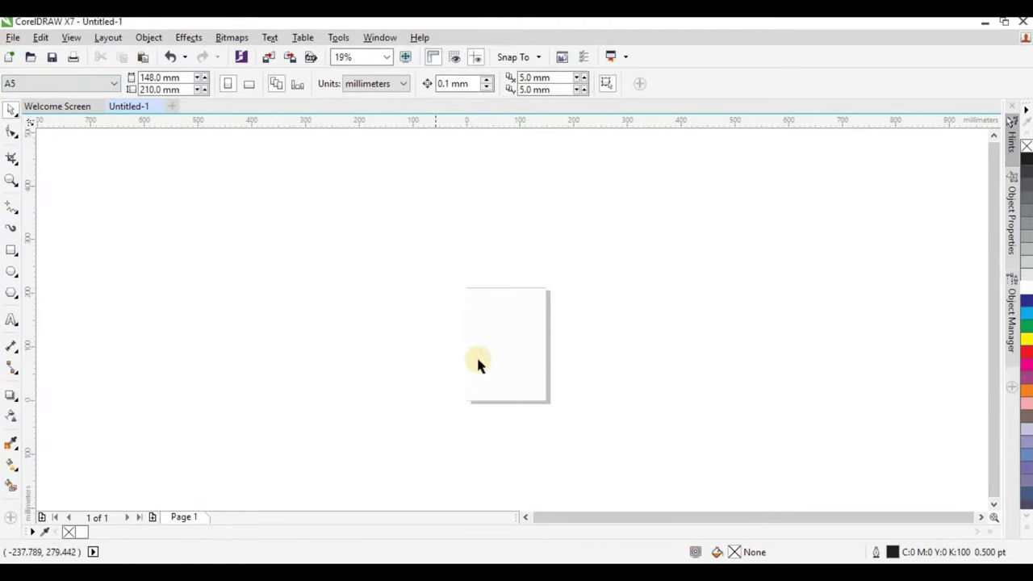
scroll(501, 363, "up", 2)
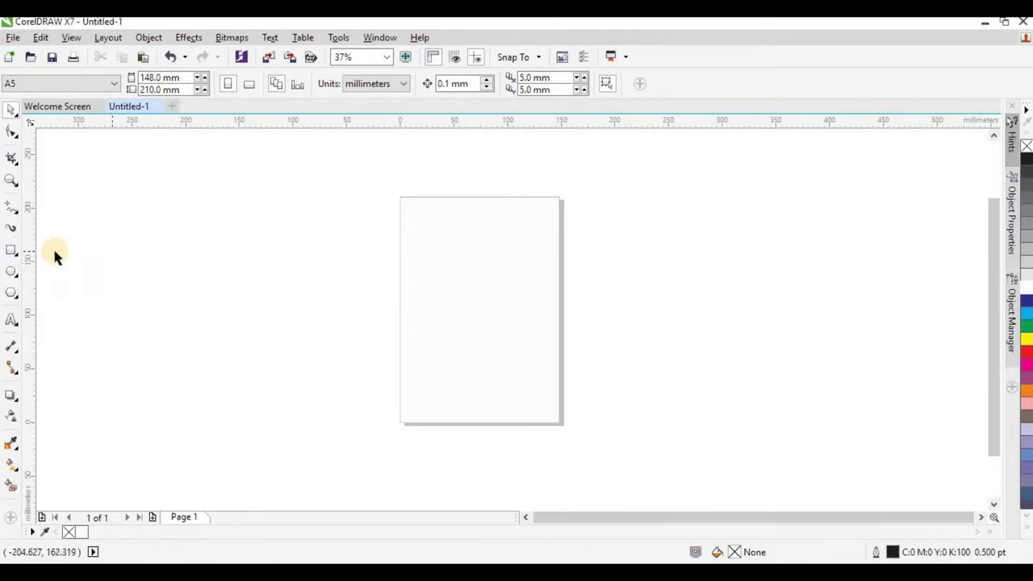
Cover the page with a page-sized white rectangle that has no outline.
double_click(12, 253)
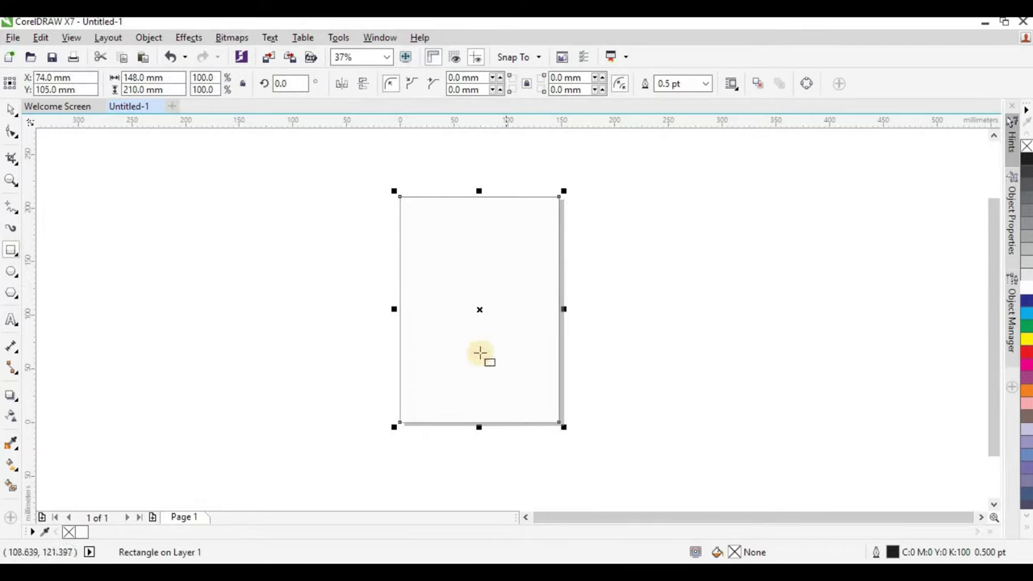
right_click(1026, 146)
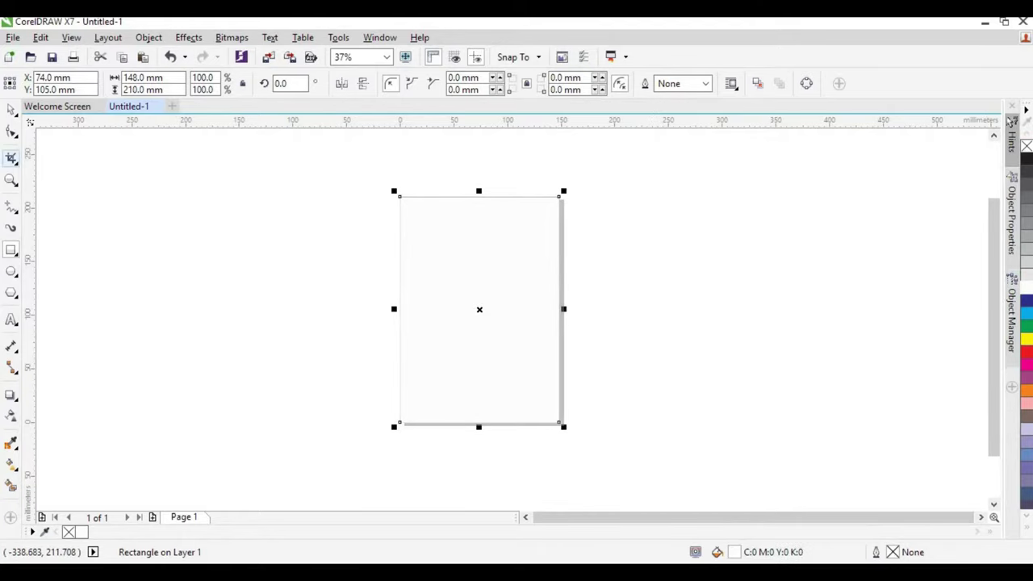
left_click(309, 203)
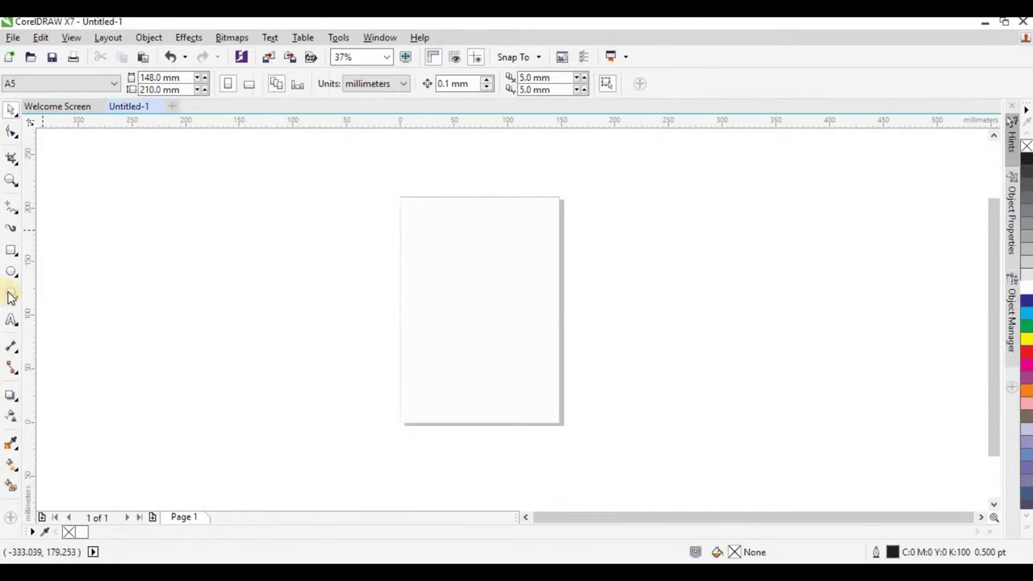
Add 'Spicy Cuisine' as Arial text left of the page, enlarged to about 75 pt.
left_click(11, 321)
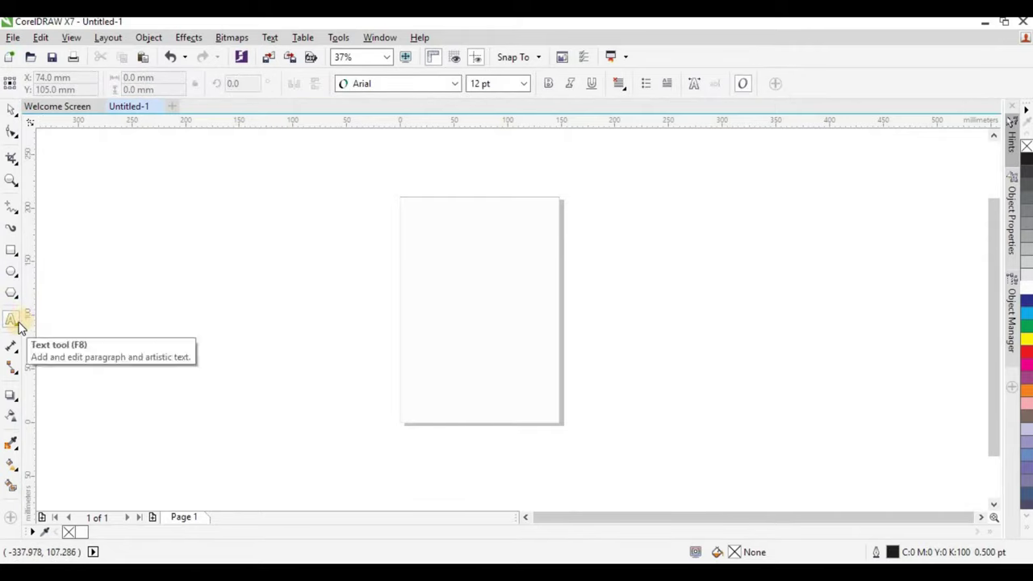
left_click(231, 241)
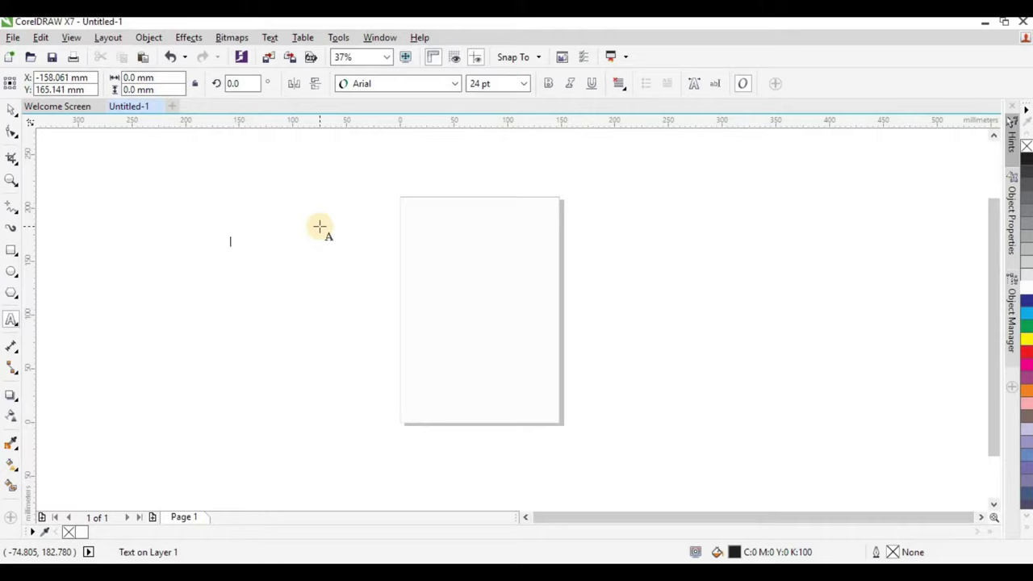
type("Spicy Cuisine")
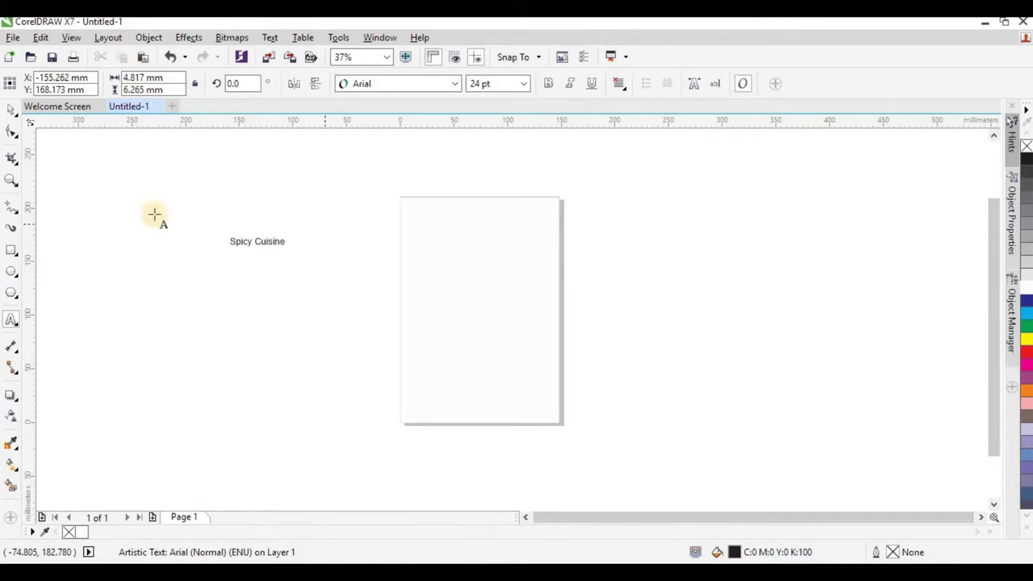
left_click(12, 113)
left_click_drag(291, 254, 417, 272)
scroll(411, 271, "up", 2)
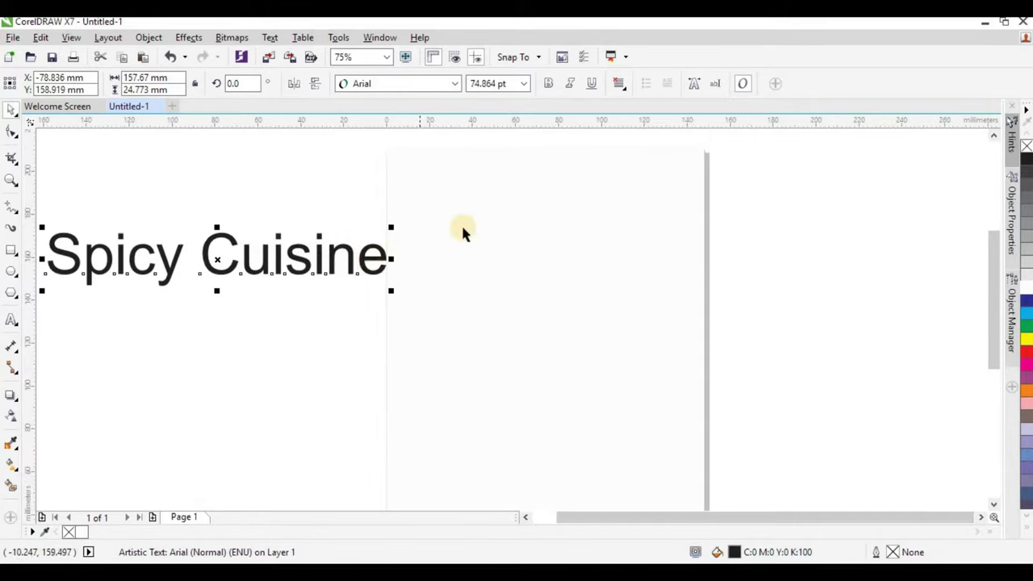
scroll(452, 234, "down", 2)
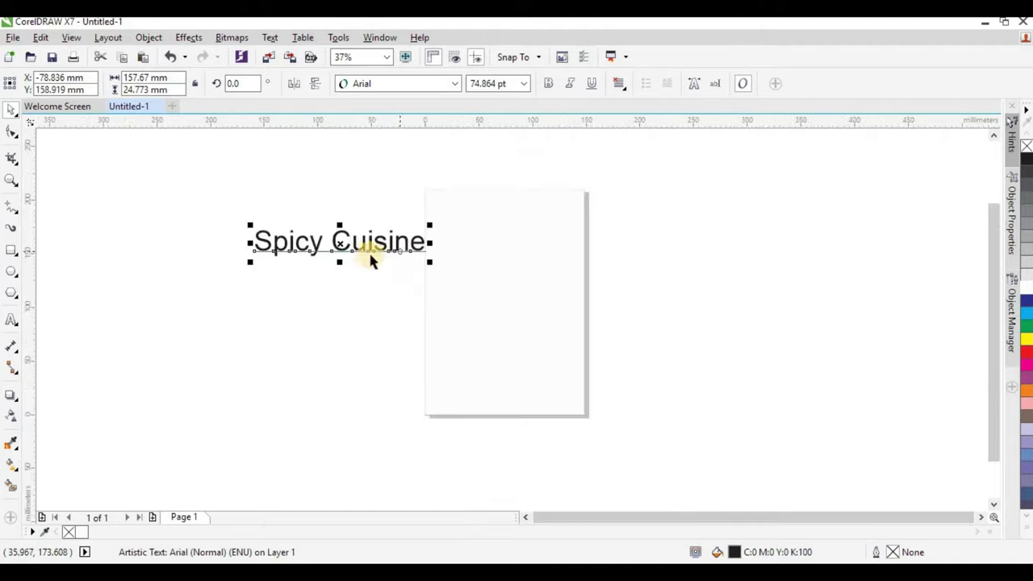
Set the title in High Sky, shrink it to about 33.7 pt, and move it to the page top.
left_click(455, 83)
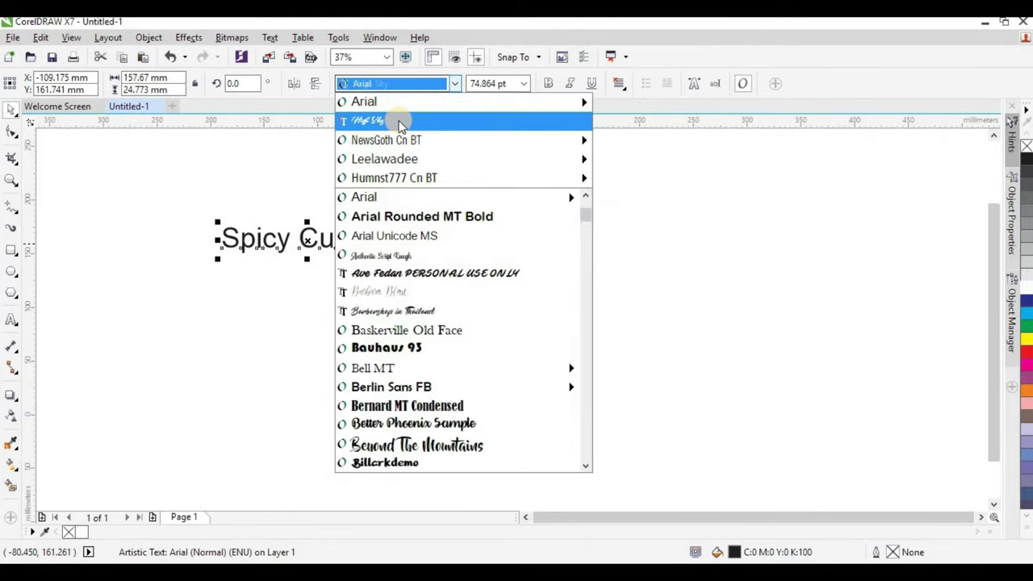
left_click(399, 119)
left_click_drag(458, 264, 350, 254)
left_click_drag(356, 209, 541, 263)
scroll(615, 270, "up", 2)
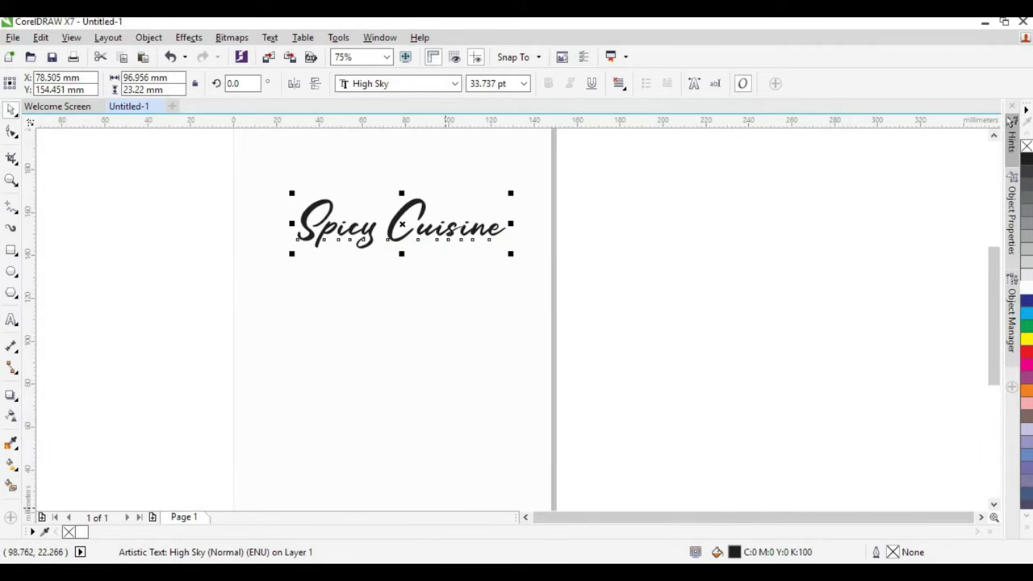
key("alt+Tab")
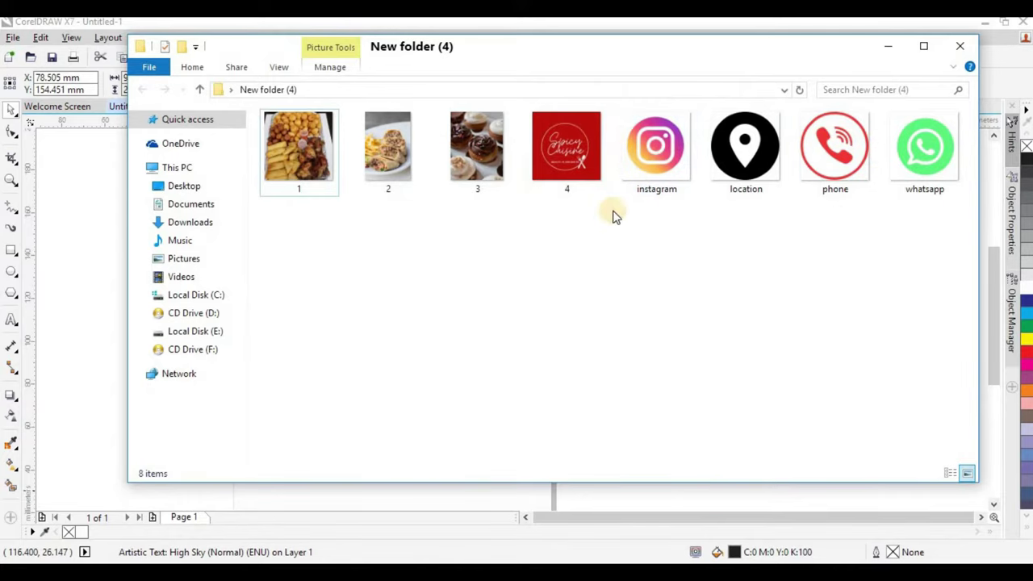
Import the red logo image 4 from Explorer and place it left of the page.
left_click(564, 160)
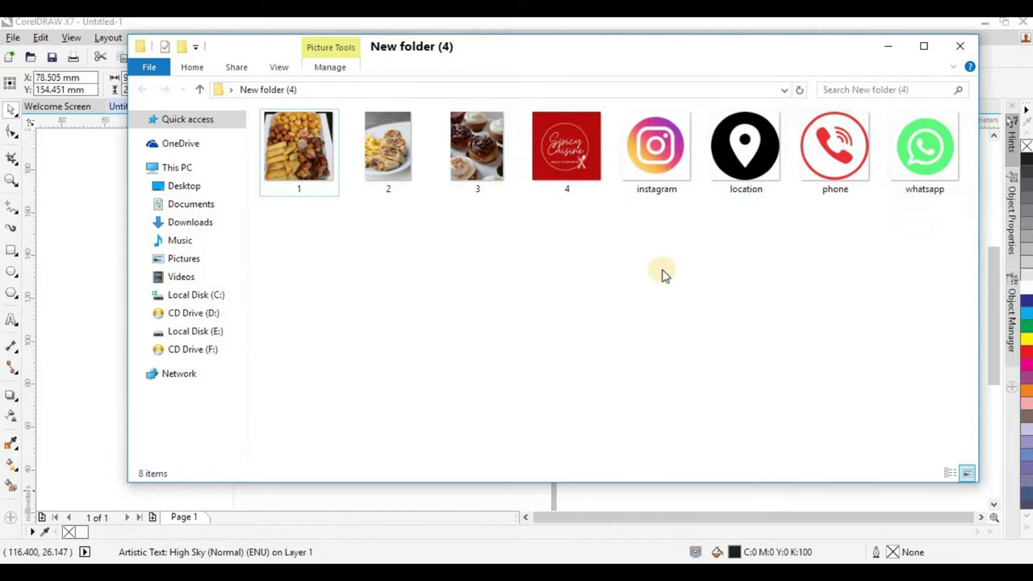
left_click(584, 144)
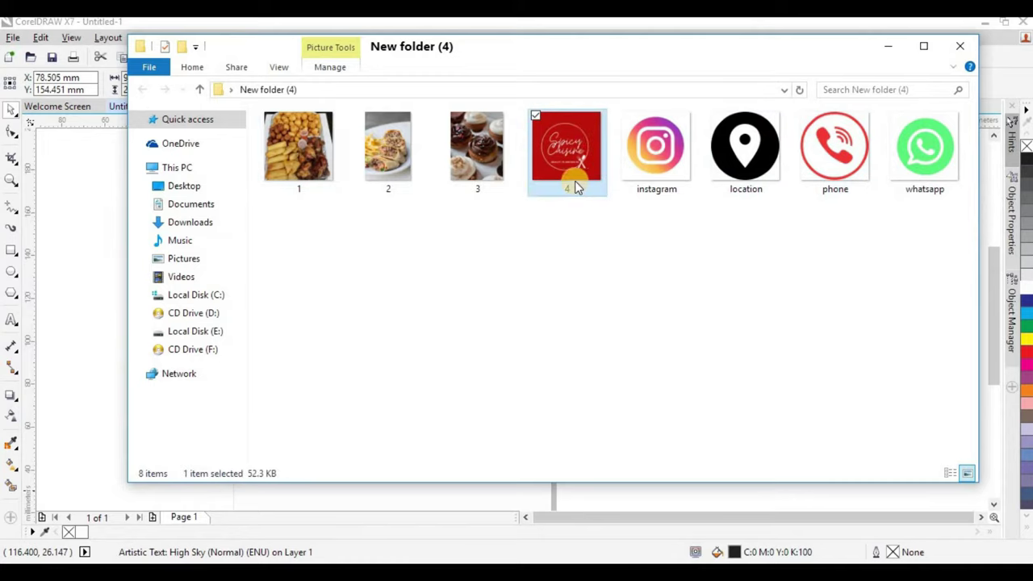
left_click_drag(571, 168, 602, 222)
scroll(529, 258, "down", 2)
left_click_drag(603, 272, 288, 268)
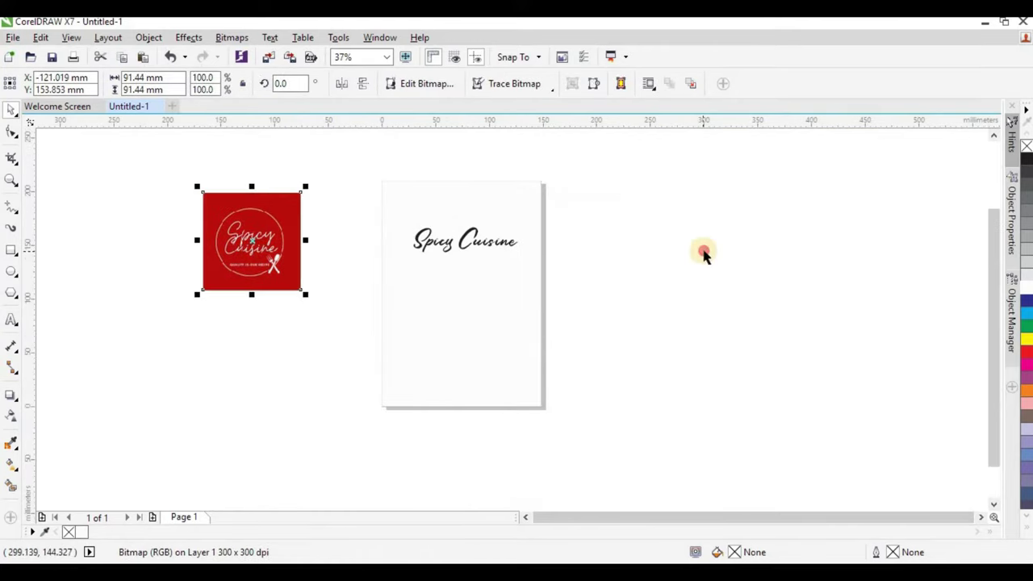
Draw a circle centred over the red logo's ring, sized to enclose it.
left_click(704, 253)
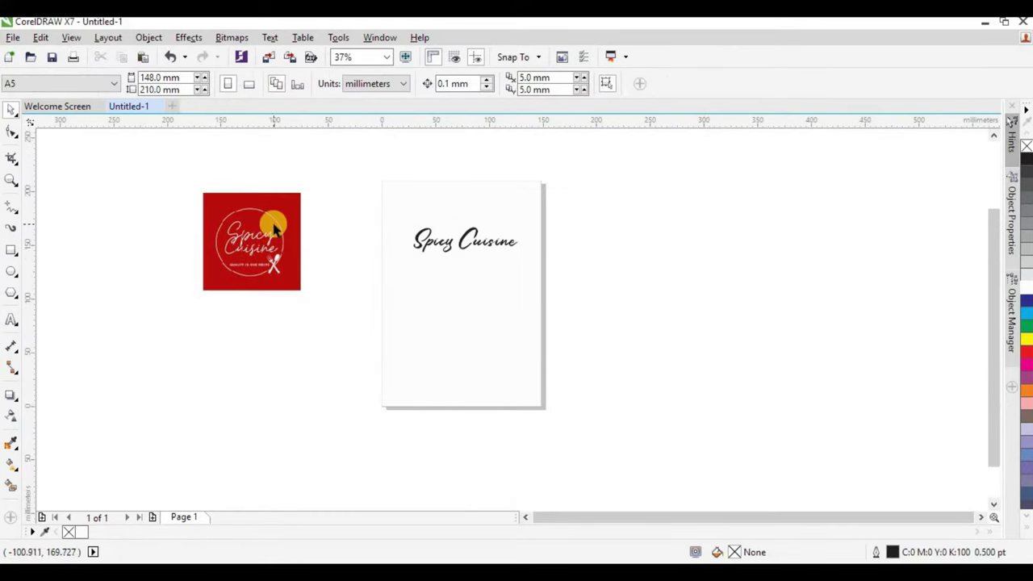
scroll(222, 226, "up", 1)
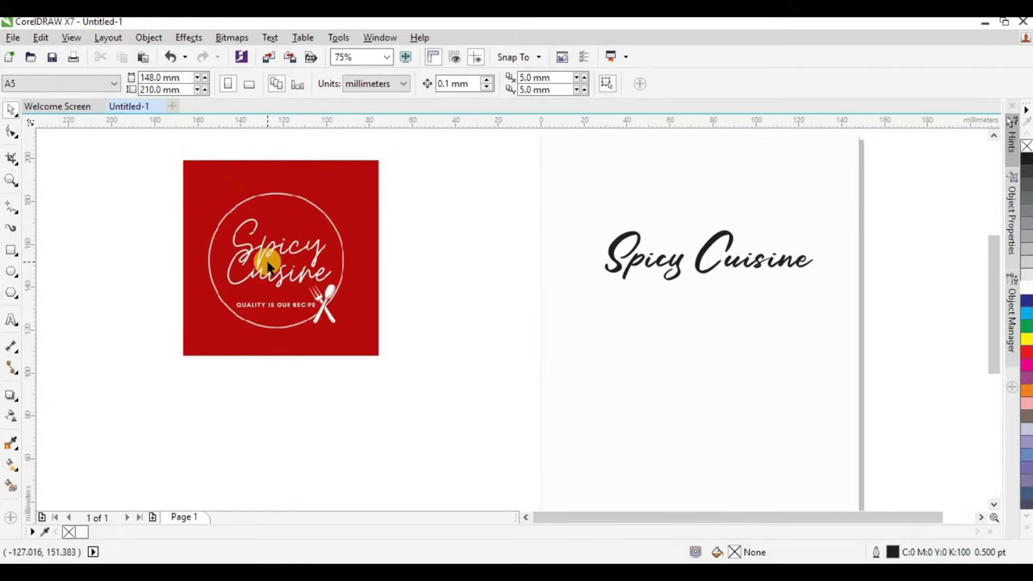
left_click(13, 275)
left_click_drag(199, 189, 330, 349)
left_click(14, 116)
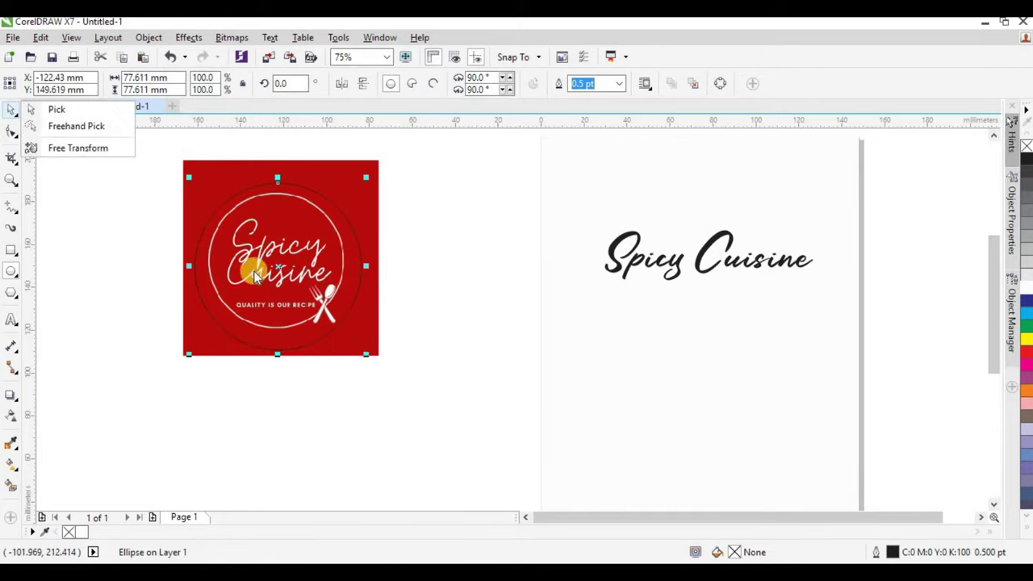
left_click(76, 109)
scroll(299, 216, "up", 2)
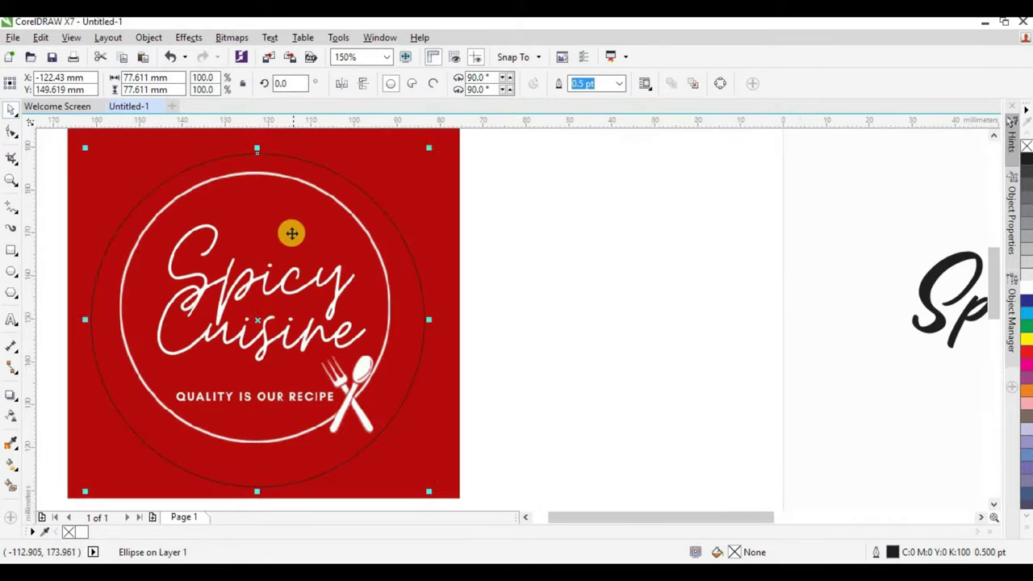
left_click_drag(293, 233, 293, 233)
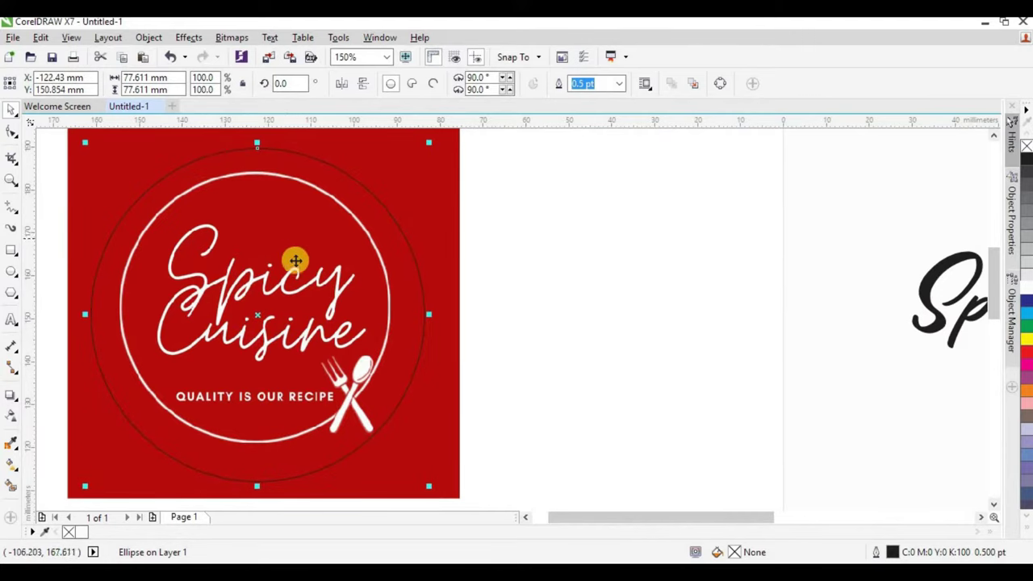
scroll(298, 242, "down", 1)
scroll(197, 204, "up", 1)
left_click_drag(184, 205, 178, 201)
scroll(290, 235, "down", 1)
scroll(337, 330, "up", 1)
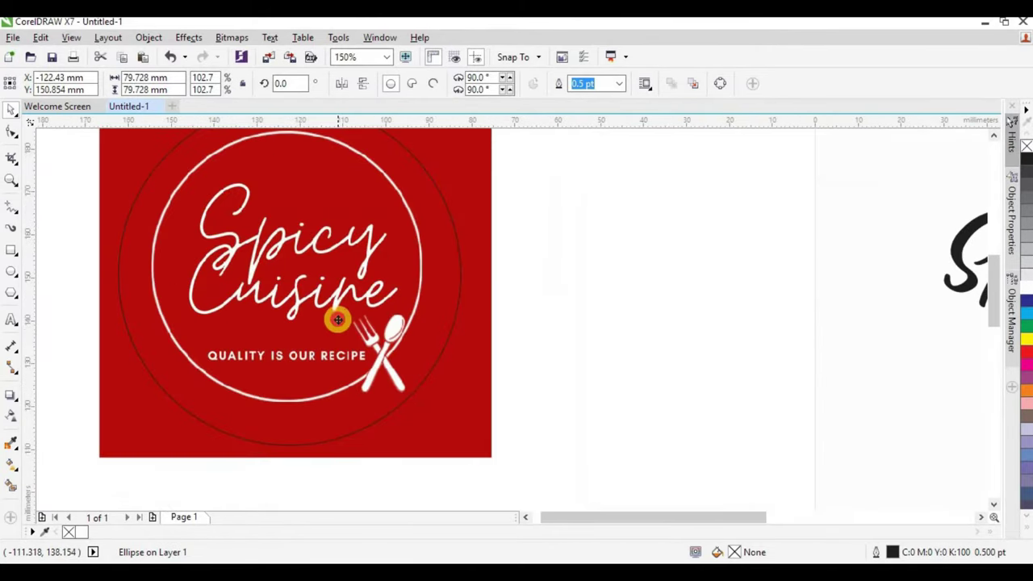
left_click_drag(334, 315, 321, 295)
scroll(276, 302, "down", 1)
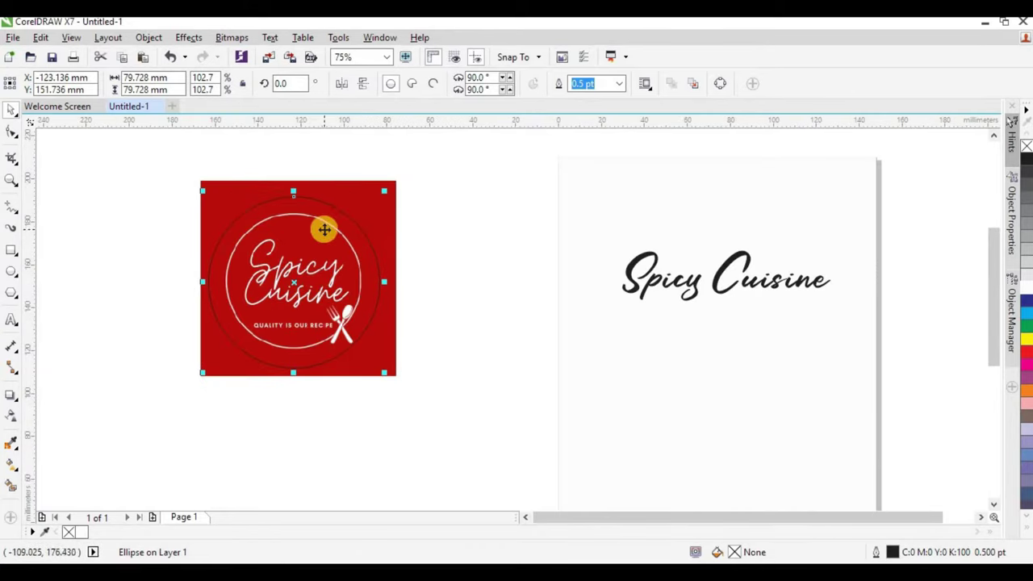
Intersect the circle with the logo and place the circular cutout beside the title.
left_click(363, 189, "shift")
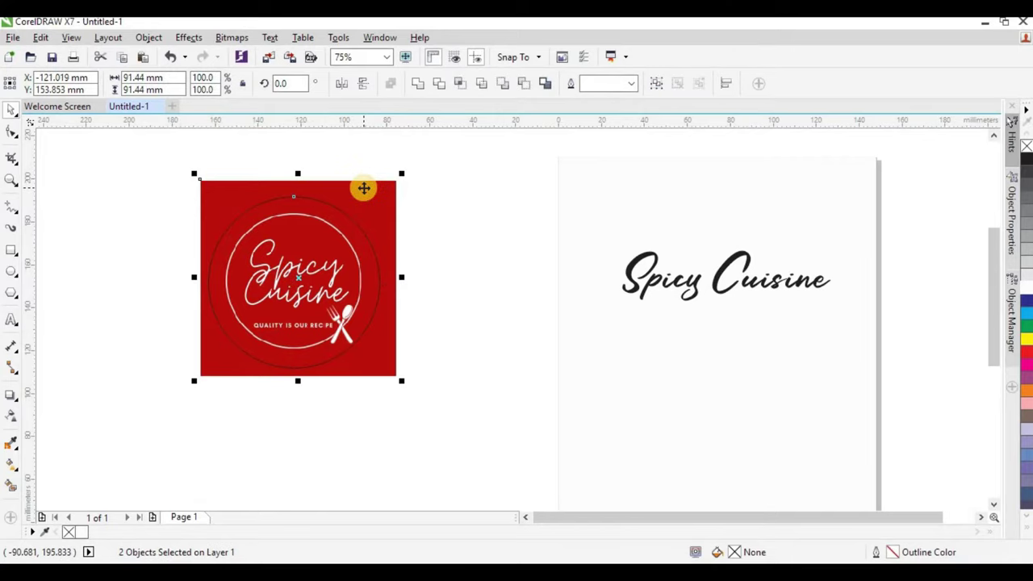
left_click(459, 82)
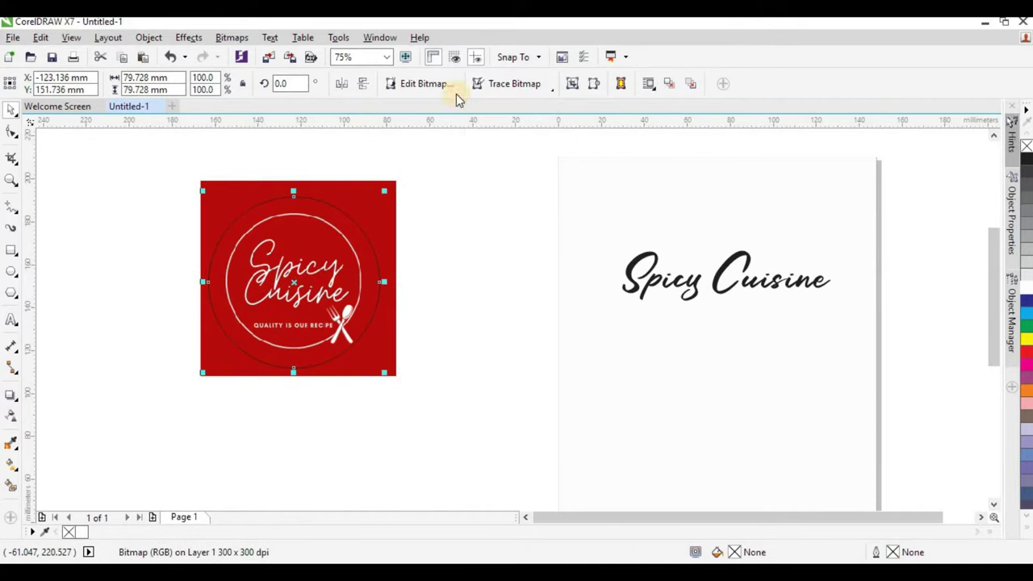
left_click(427, 215)
key("F7")
left_click_drag(249, 293, 136, 326)
left_click_drag(305, 267, 538, 246)
left_click(165, 323)
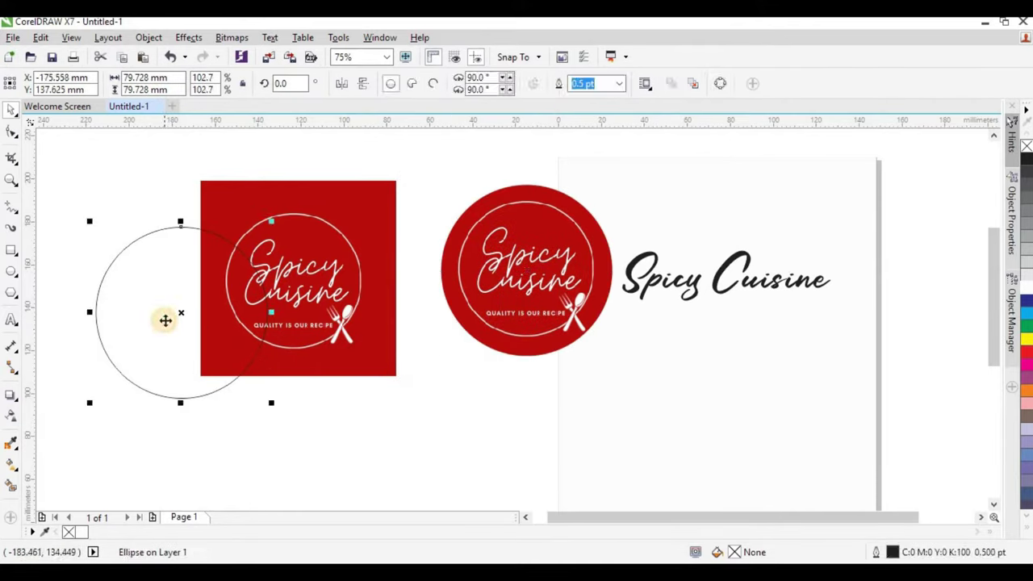
Delete the leftover circle outline and the original square logo.
key("Delete")
left_click(380, 322)
key("Delete")
scroll(368, 299, "down", 2)
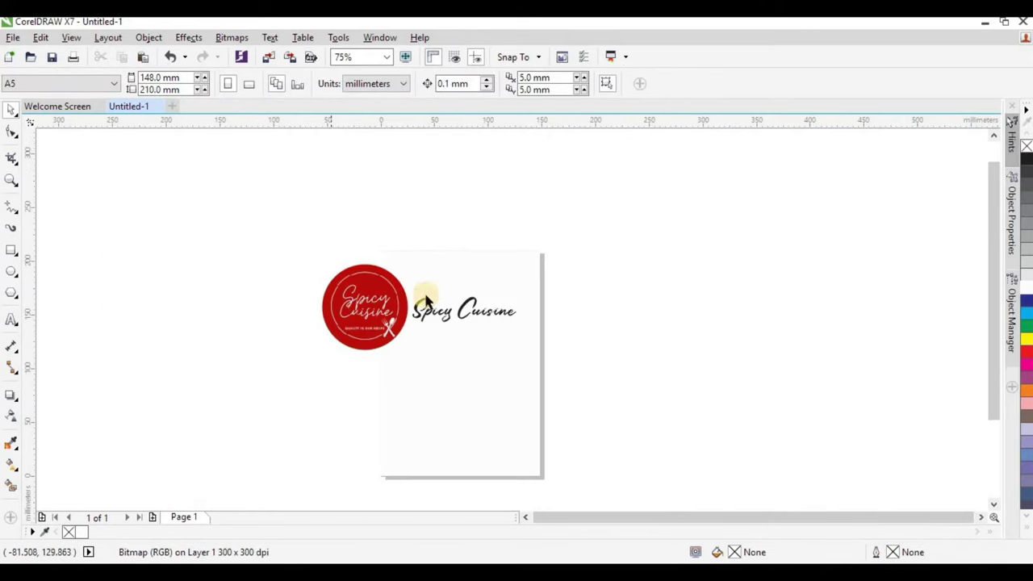
scroll(314, 339, "up", 2)
Resize the circular logo to 41.6% and place it above the Spicy Cuisine title.
left_click(315, 339)
left_click_drag(360, 266, 305, 317)
left_click_drag(250, 355, 442, 294)
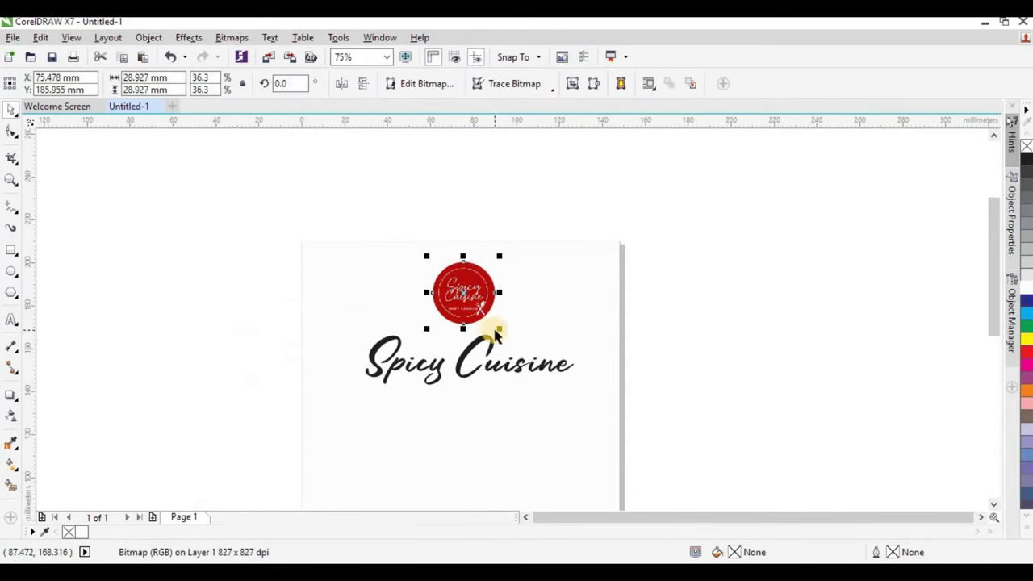
left_click_drag(503, 330, 507, 335)
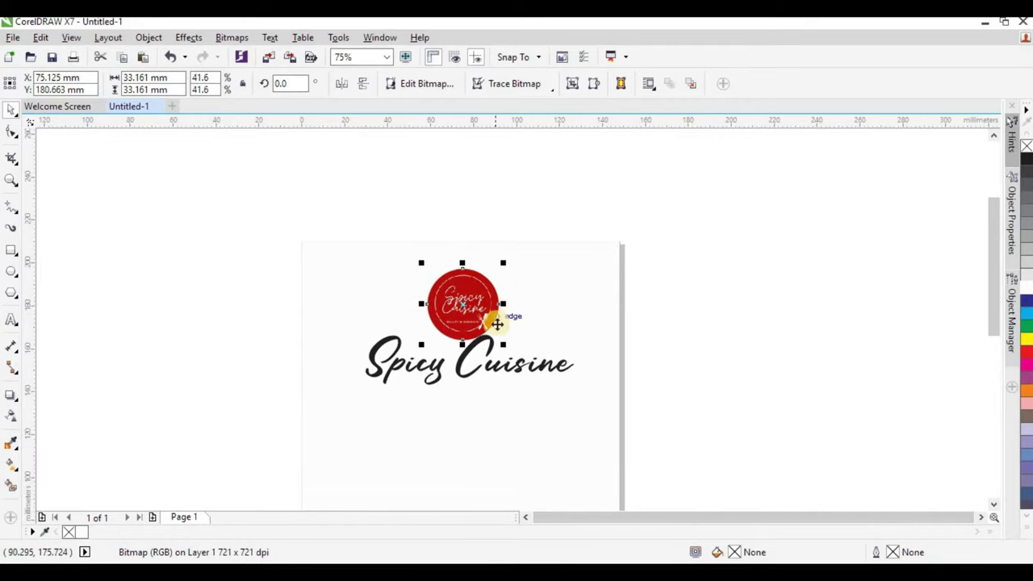
scroll(497, 334, "down", 1)
scroll(504, 350, "up", 1)
Shrink the title to about 94% and centre it horizontally on the page.
left_click(505, 343)
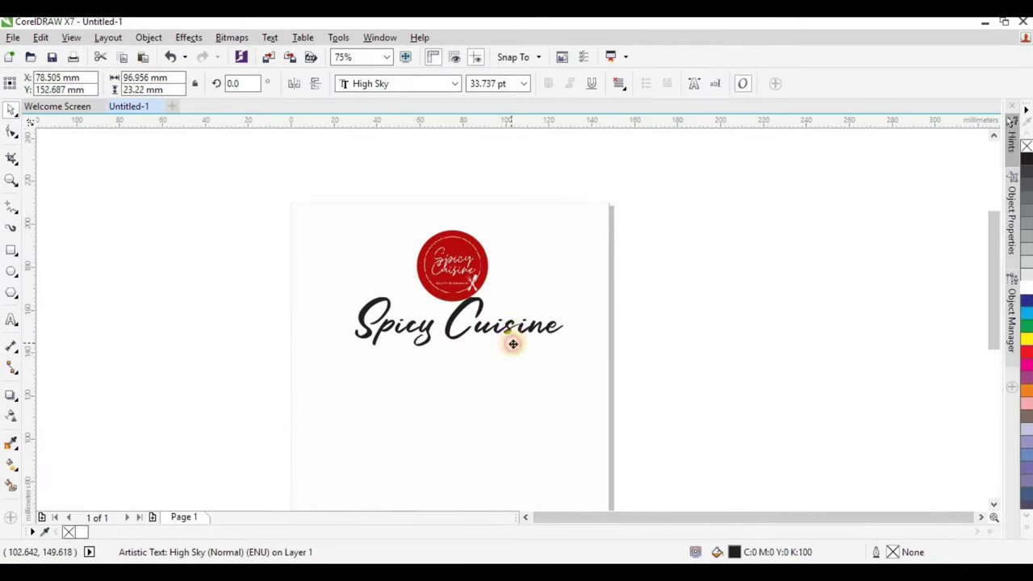
left_click_drag(566, 367, 519, 385)
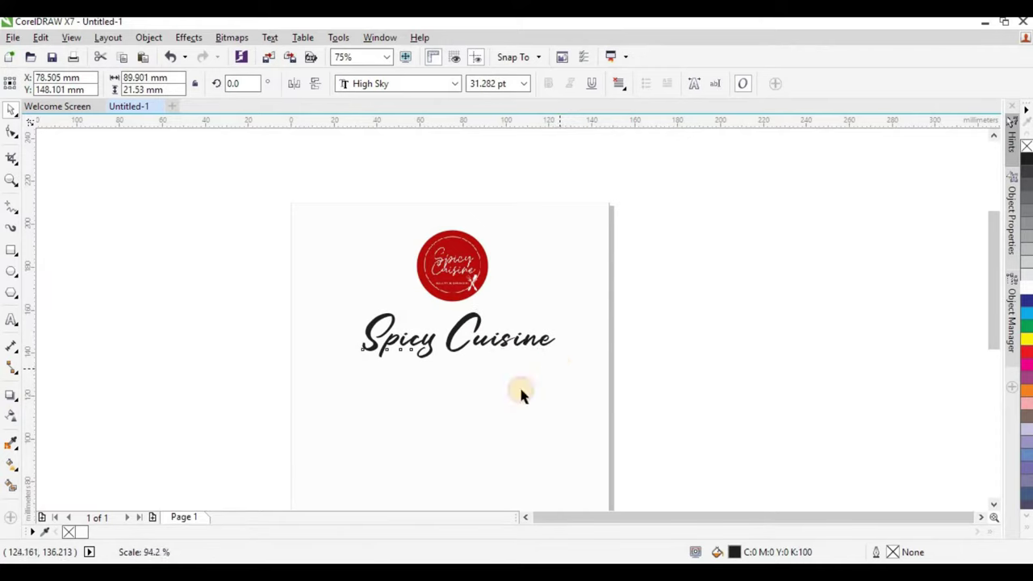
left_click(513, 384, "shift")
key("c")
left_click(684, 299)
scroll(492, 342, "up", 1)
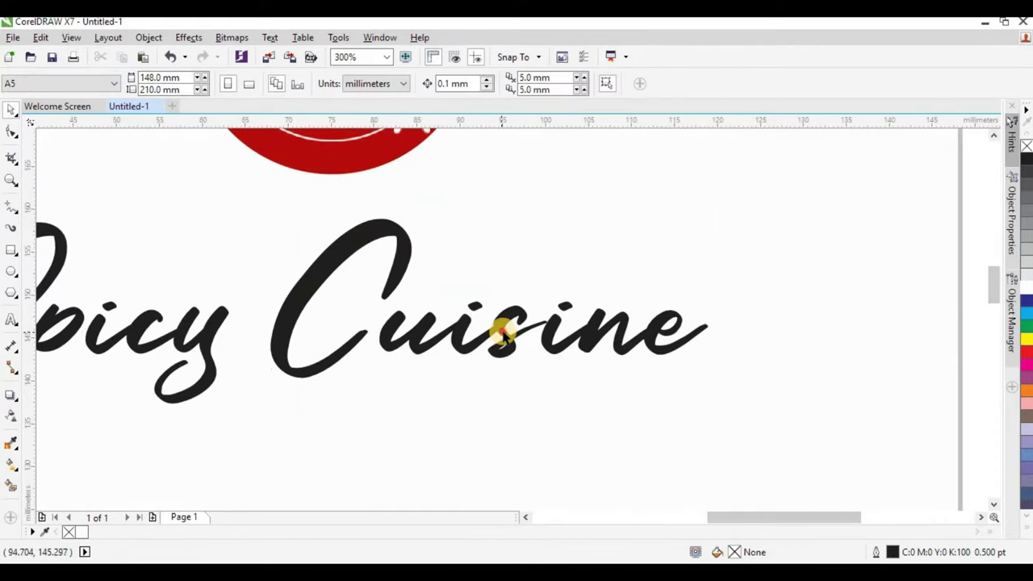
left_click(452, 278)
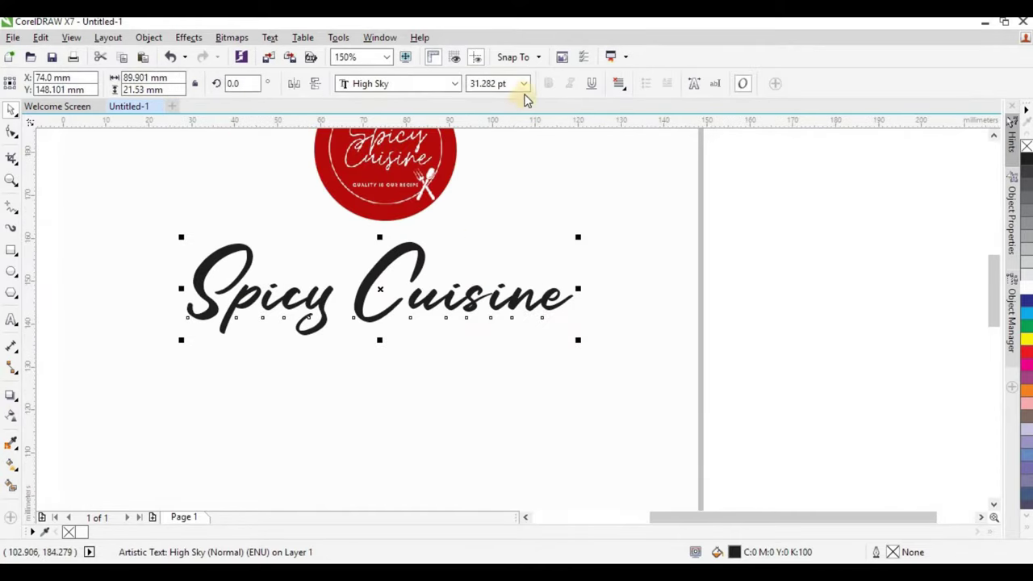
left_click(524, 83)
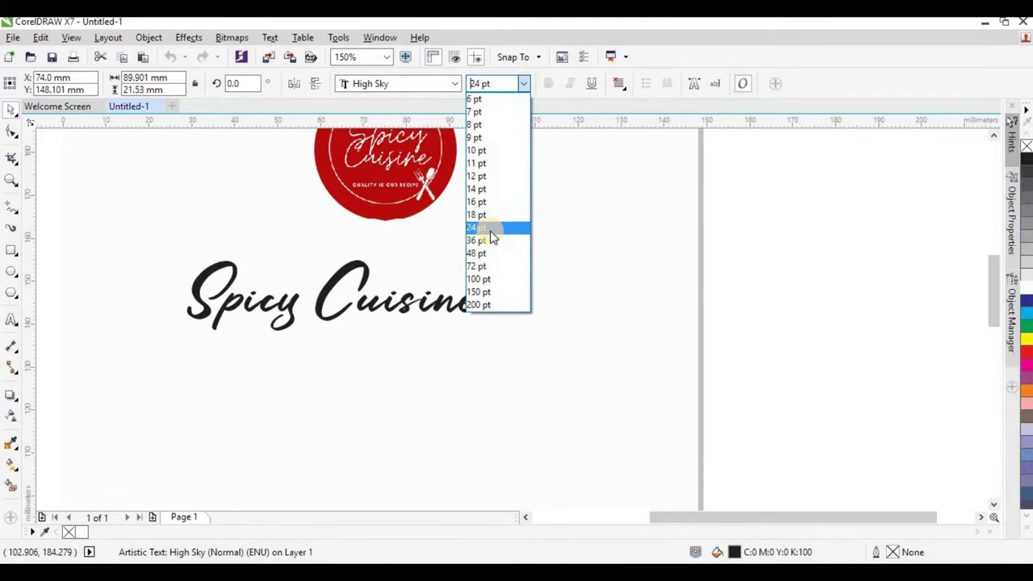
Set the Spicy Cuisine title to 24 pt.
left_click(493, 227)
scroll(403, 288, "down", 1)
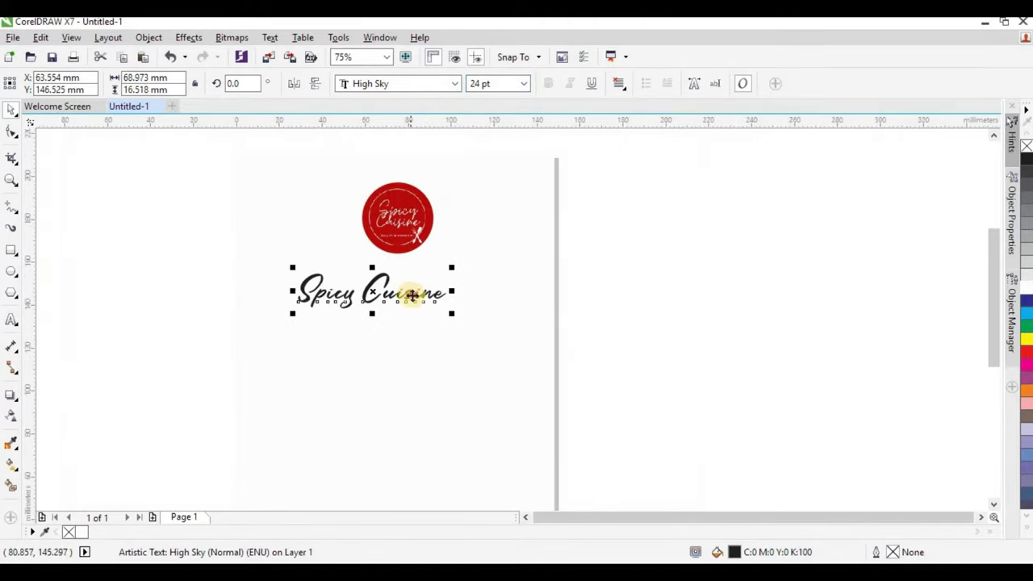
left_click(431, 318, "shift")
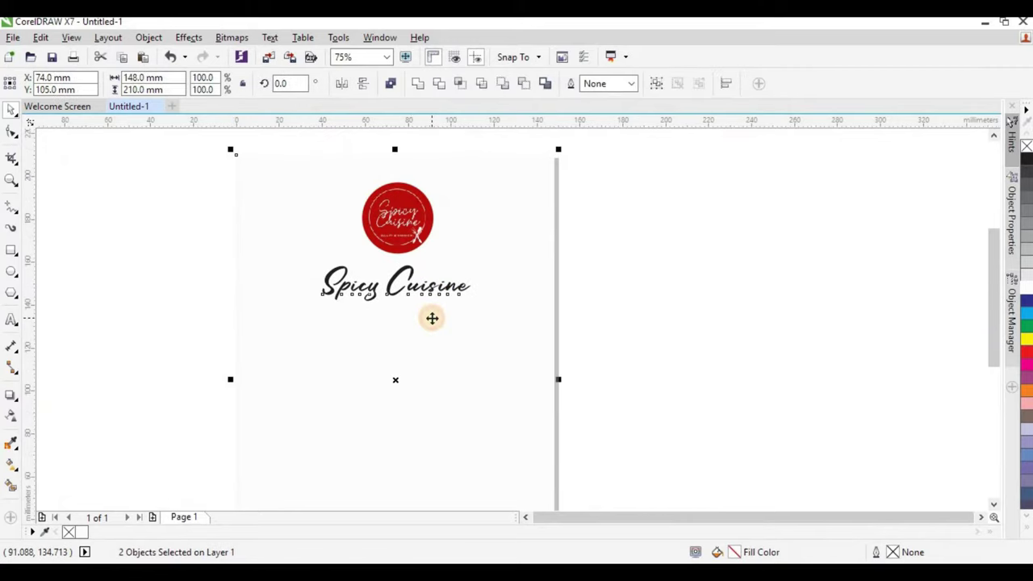
left_click(489, 242)
scroll(489, 243, "down", 1)
scroll(464, 242, "up", 1)
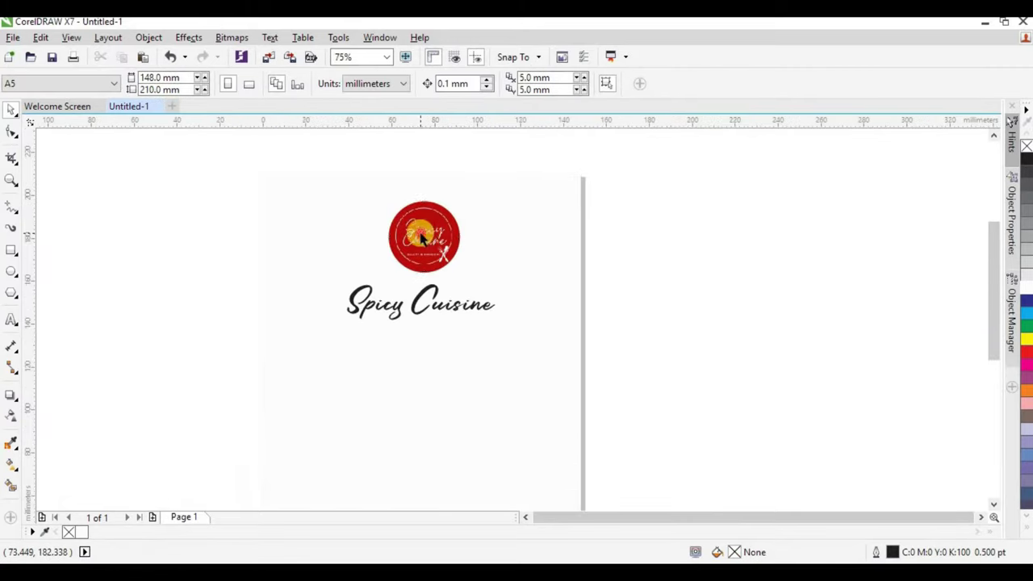
Shrink the logo to about 29 mm and move it up slightly.
left_click(465, 243)
scroll(464, 246, "down", 1)
scroll(464, 222, "up", 2)
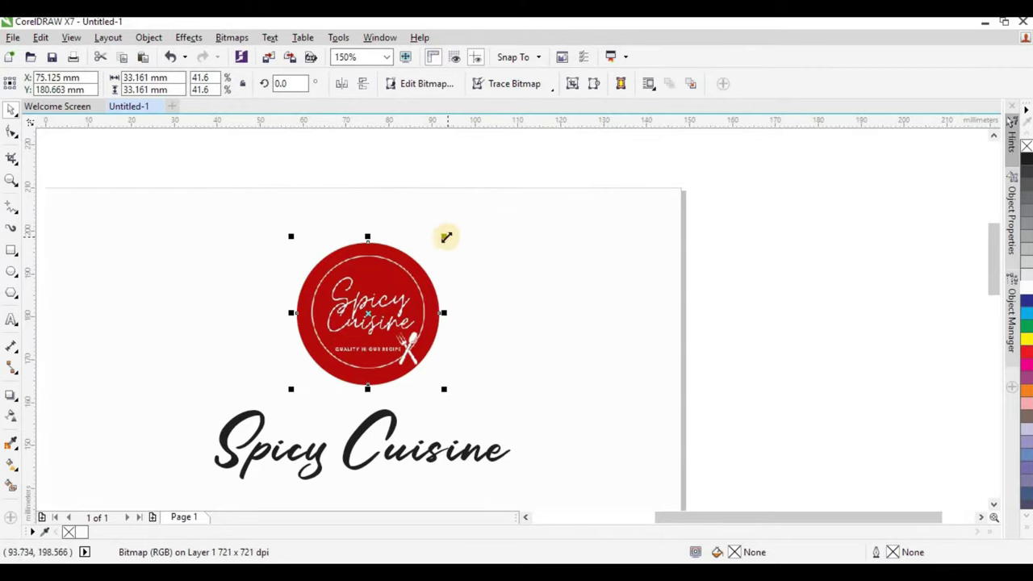
left_click_drag(447, 237, 435, 236)
left_click_drag(411, 290, 369, 283)
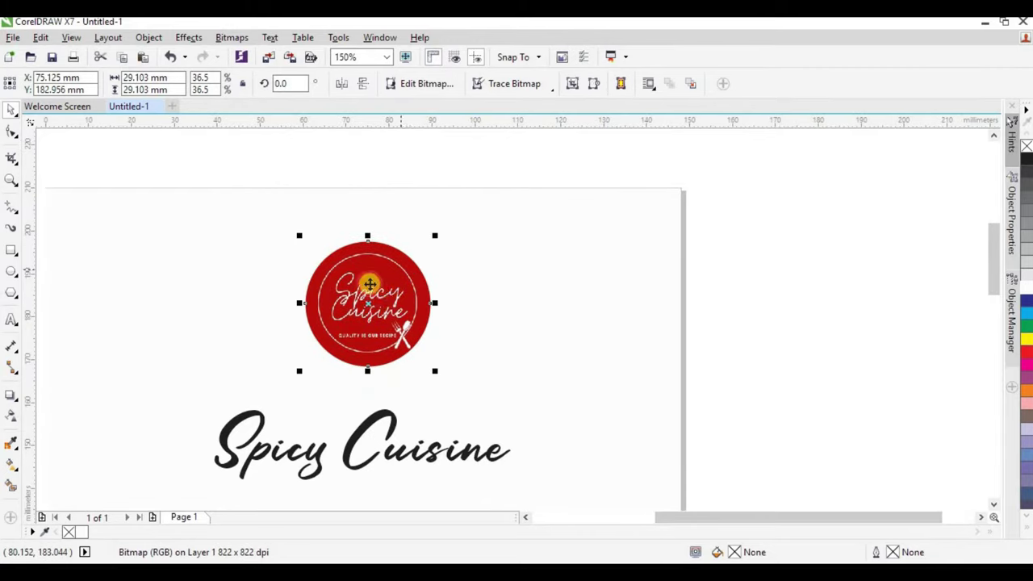
Move the title up toward the logo and break it into separate Spicy and Cuisine words.
left_click_drag(388, 410, 394, 388)
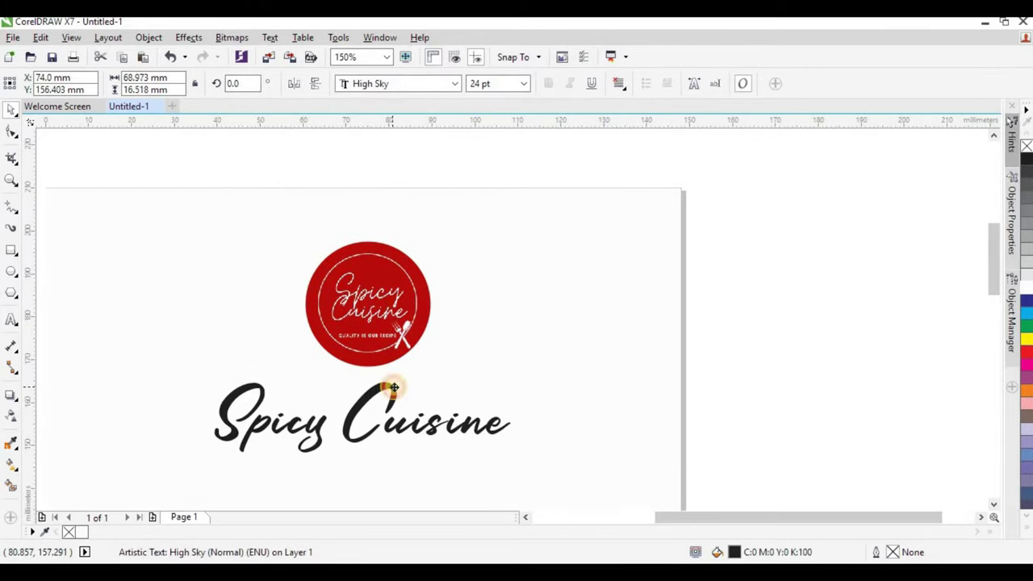
scroll(359, 243, "down", 2)
scroll(400, 255, "up", 1)
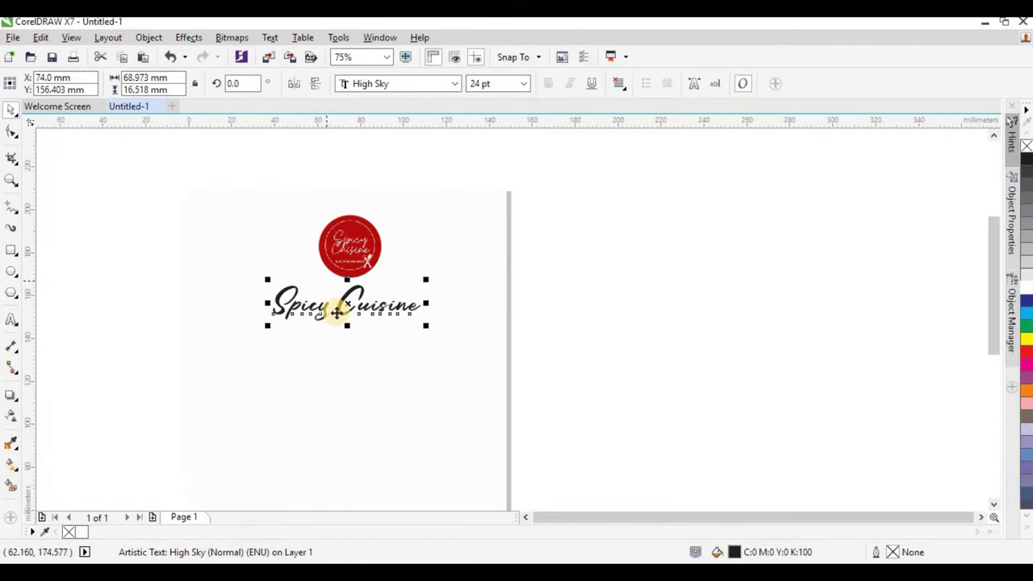
scroll(338, 304, "up", 1)
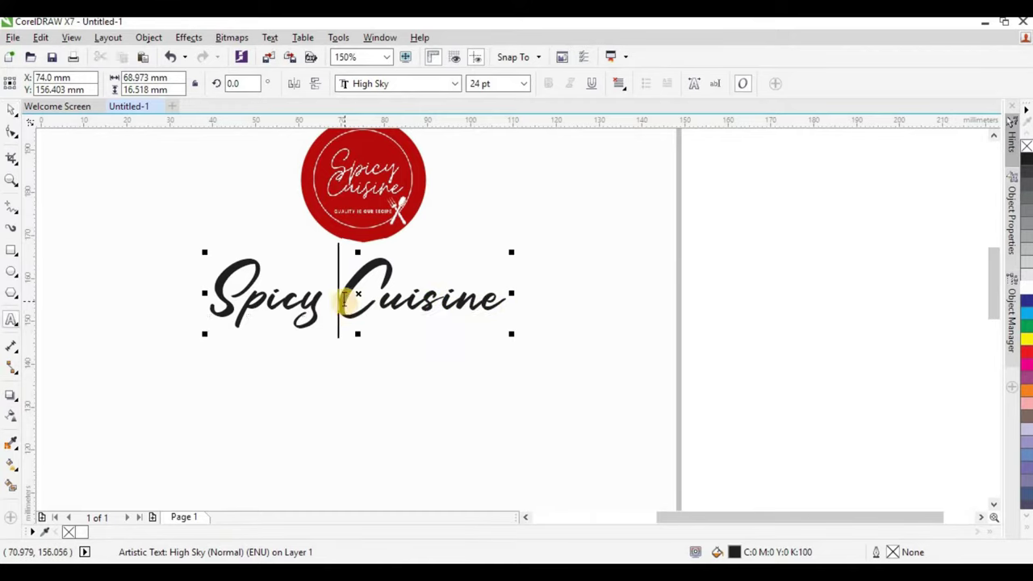
key("ctrl+space")
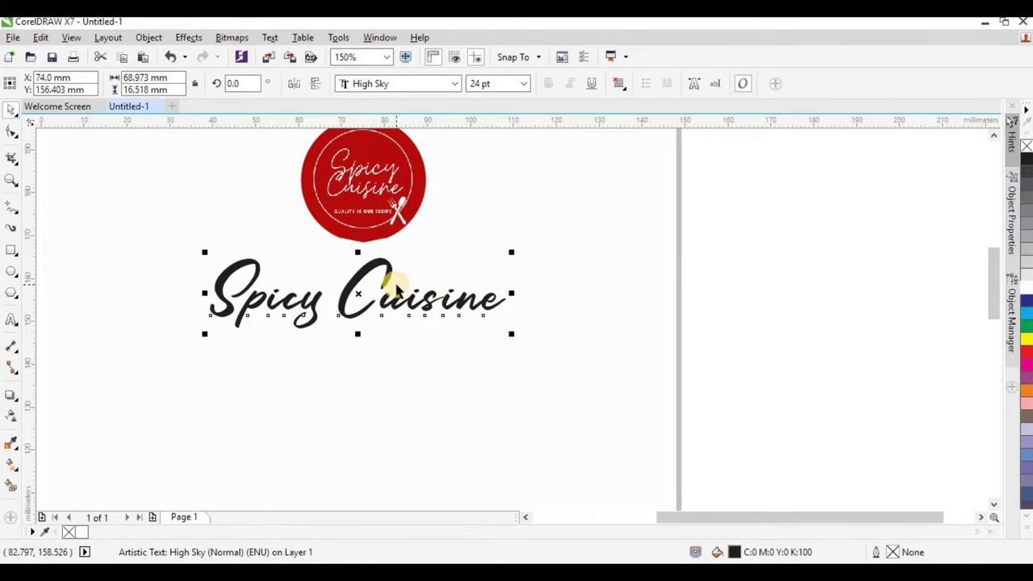
key("ctrl+k")
Sample the logo's red (#B80C0A) with the Color Eyedropper and apply it to Cuisine.
left_click(11, 445)
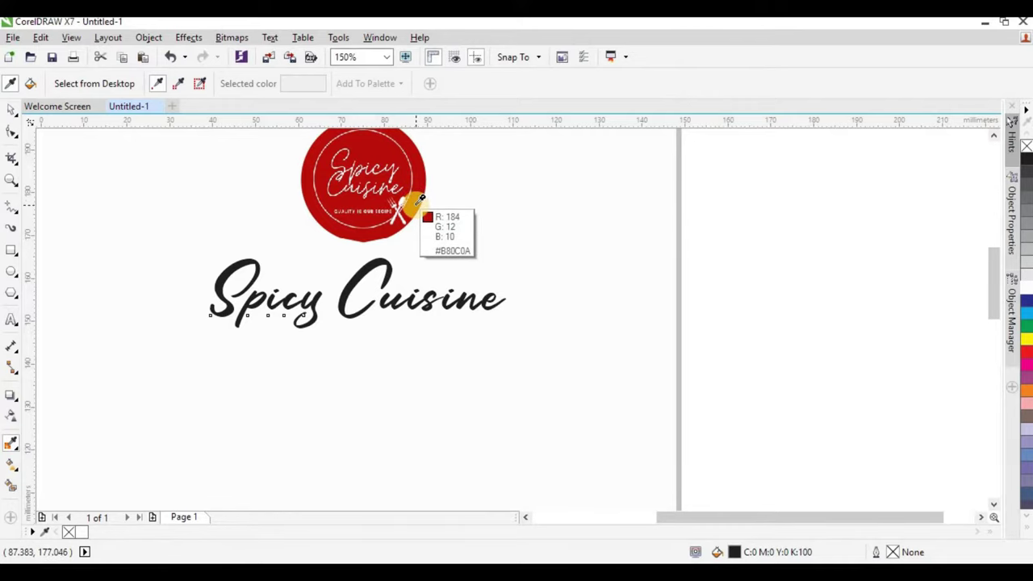
left_click(418, 201)
scroll(392, 283, "up", 5)
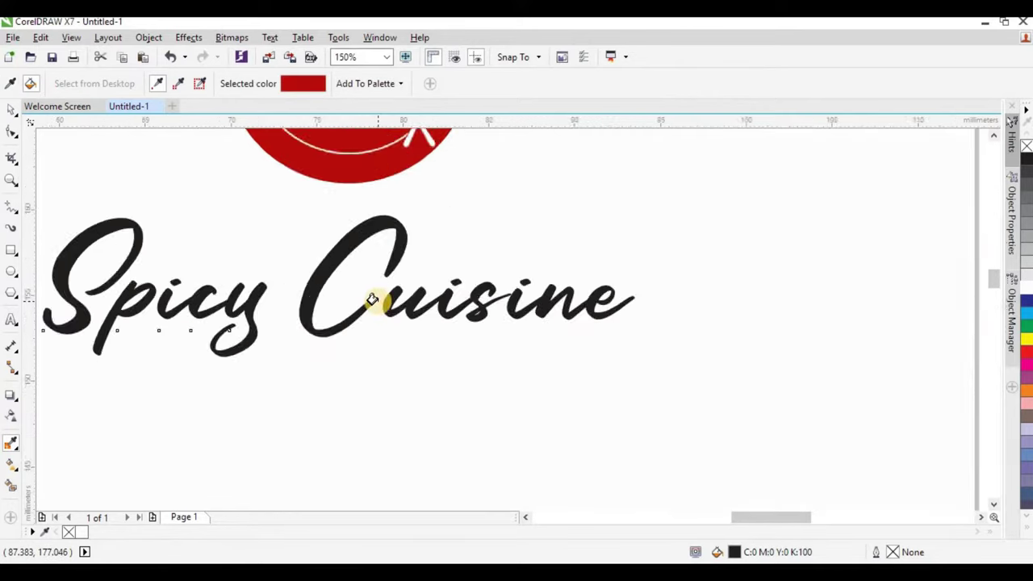
left_click(419, 306)
scroll(418, 306, "down", 5)
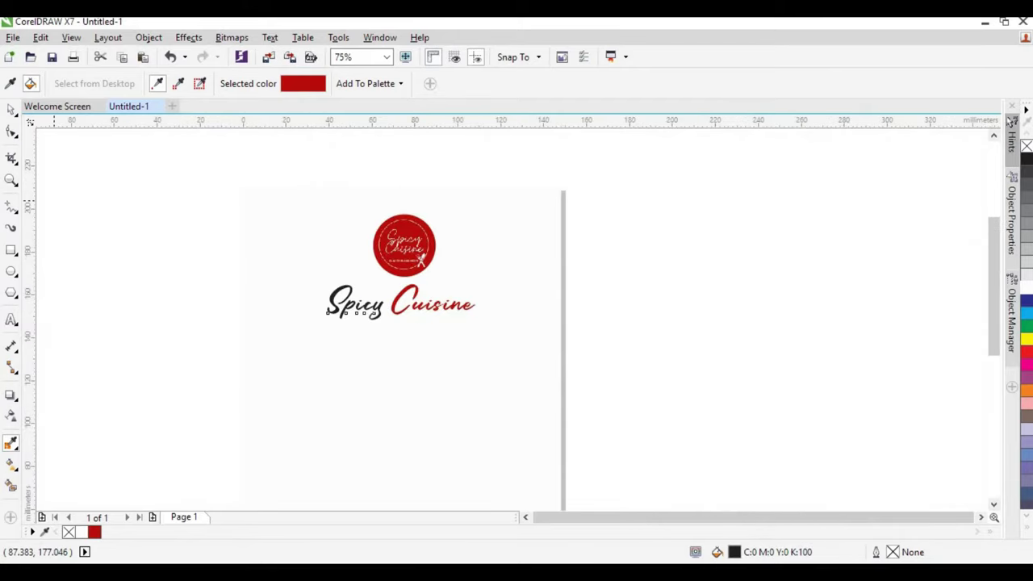
left_click(11, 109)
scroll(437, 314, "up", 1)
scroll(392, 302, "down", 1)
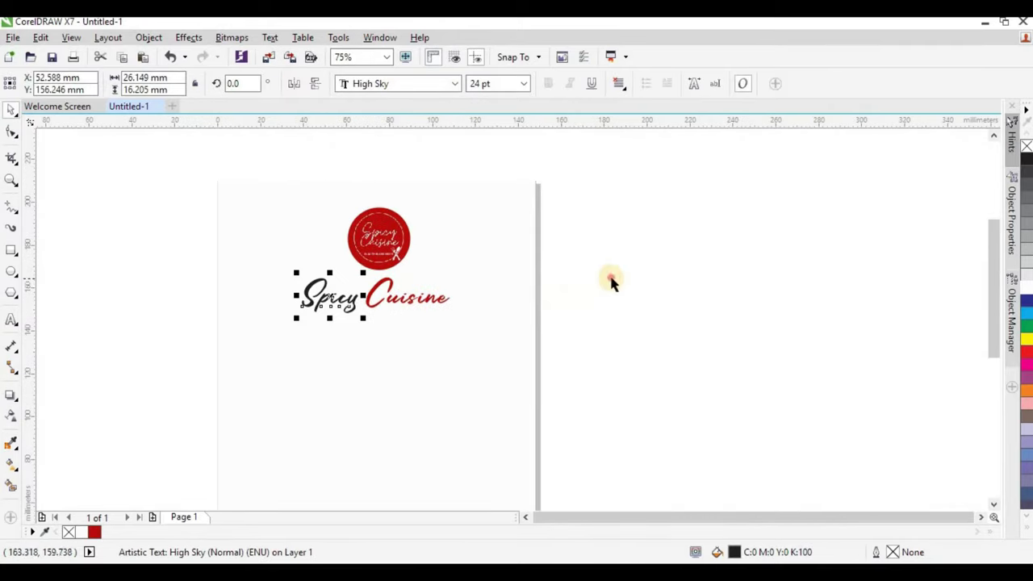
left_click(598, 266)
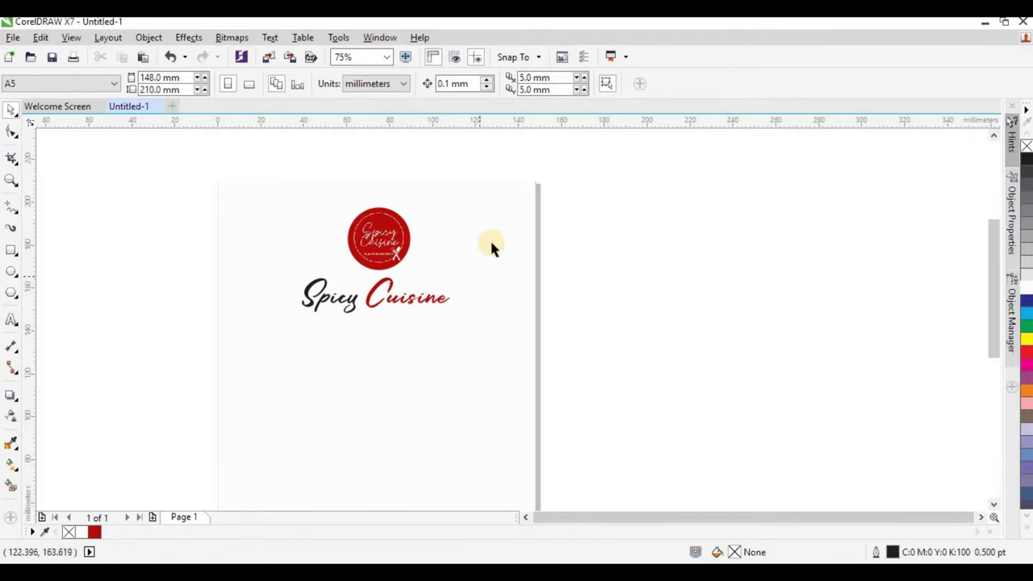
scroll(447, 291, "down", 1)
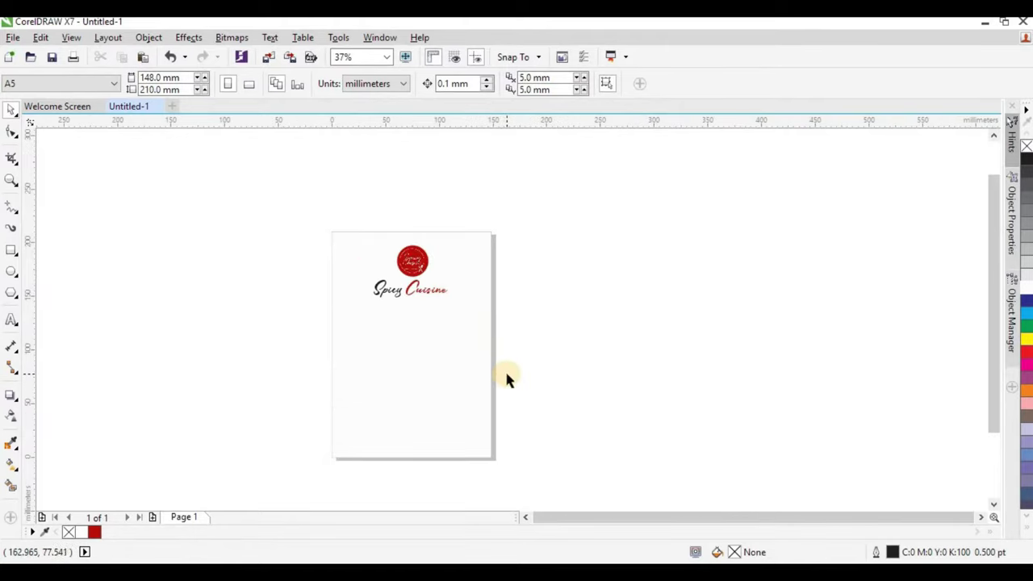
Draw a closed wave-shaped curve below the title with the Pen tool, 148 mm wide, about 78 mm tall.
left_click(456, 375)
left_click(166, 272)
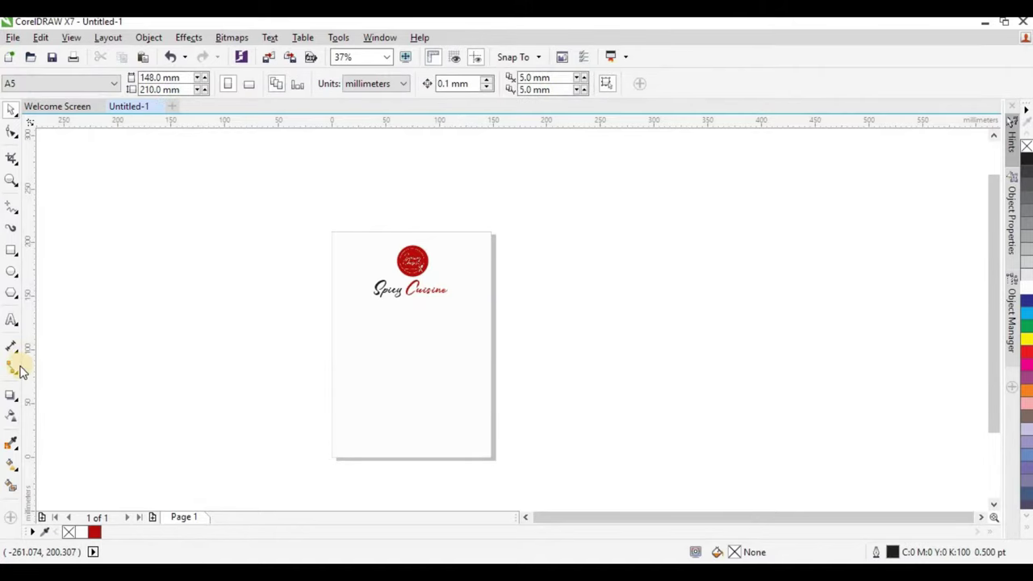
left_click(11, 210)
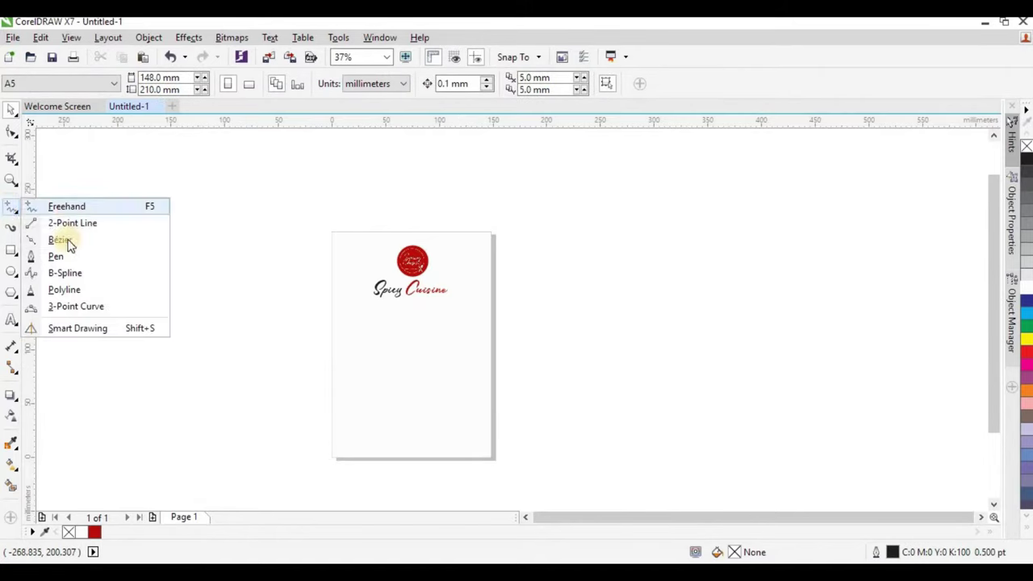
left_click(56, 256)
scroll(449, 352, "up", 2)
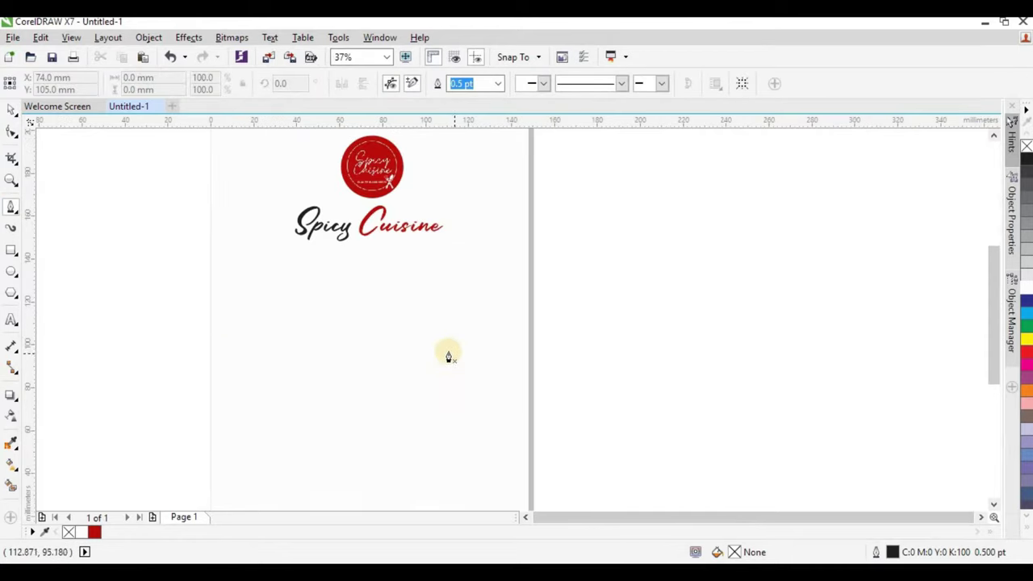
left_click(203, 280)
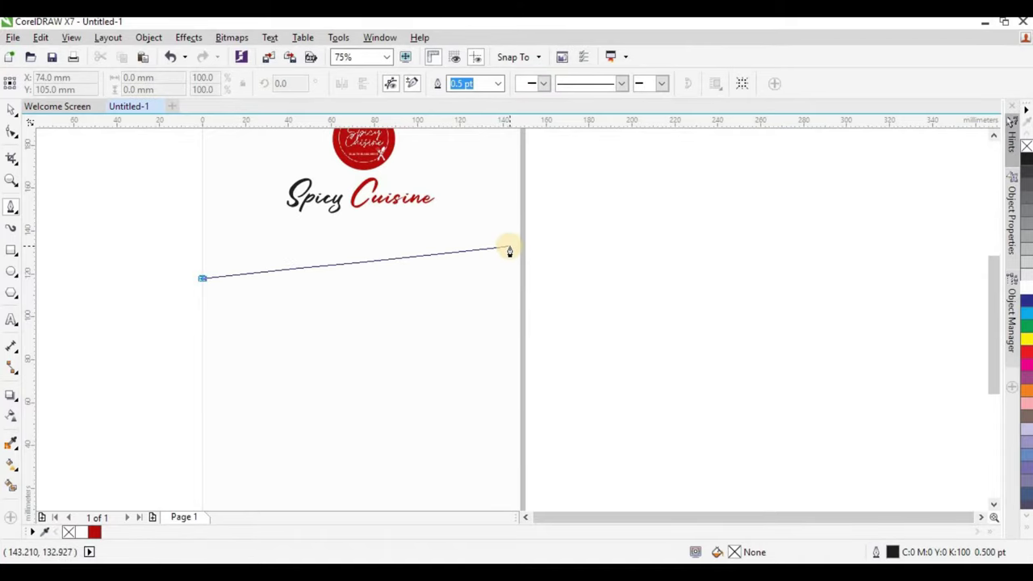
left_click_drag(521, 323, 539, 468)
left_click(519, 324, "alt")
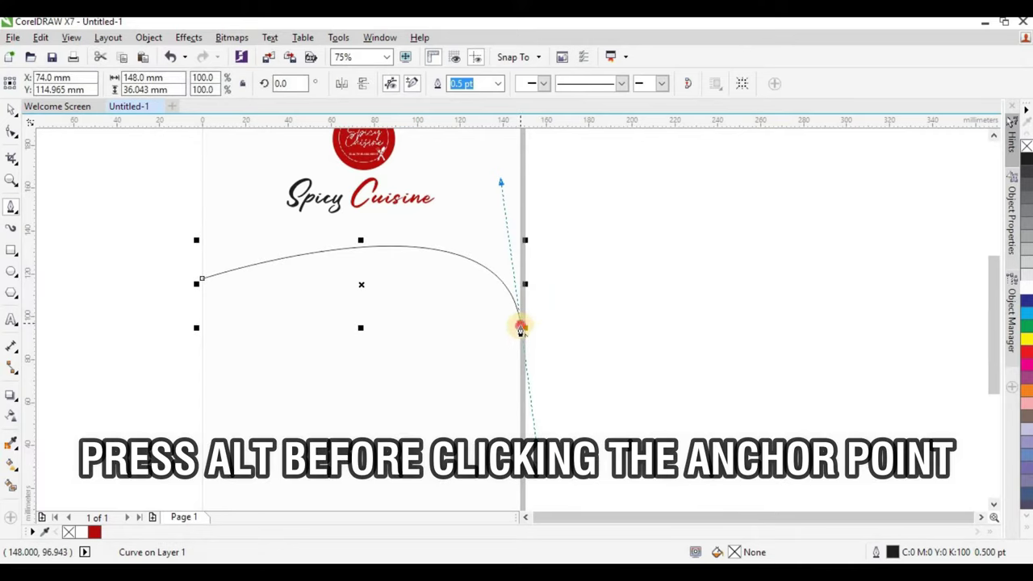
left_click(519, 408)
left_click_drag(202, 343, 164, 234)
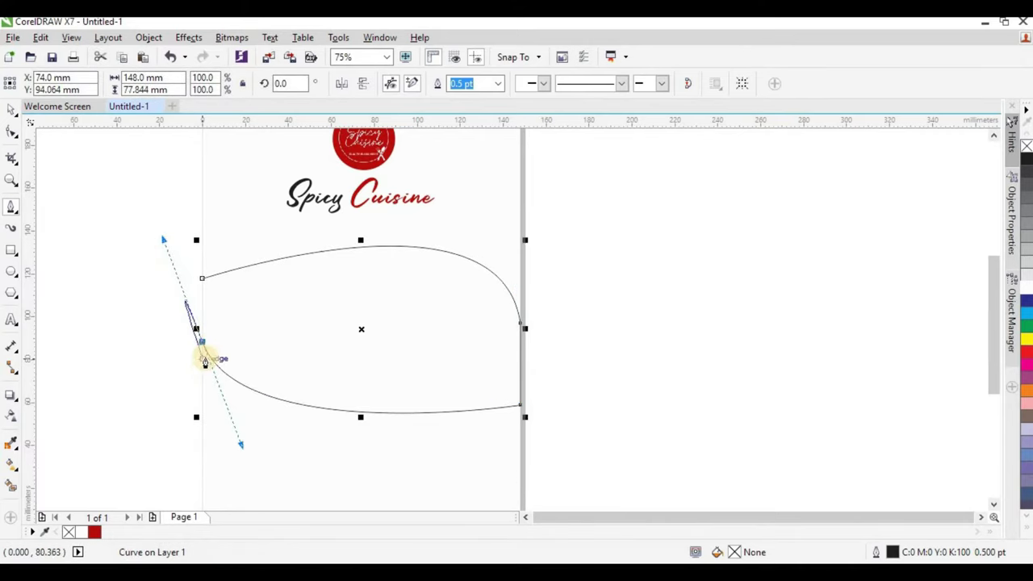
left_click(202, 342)
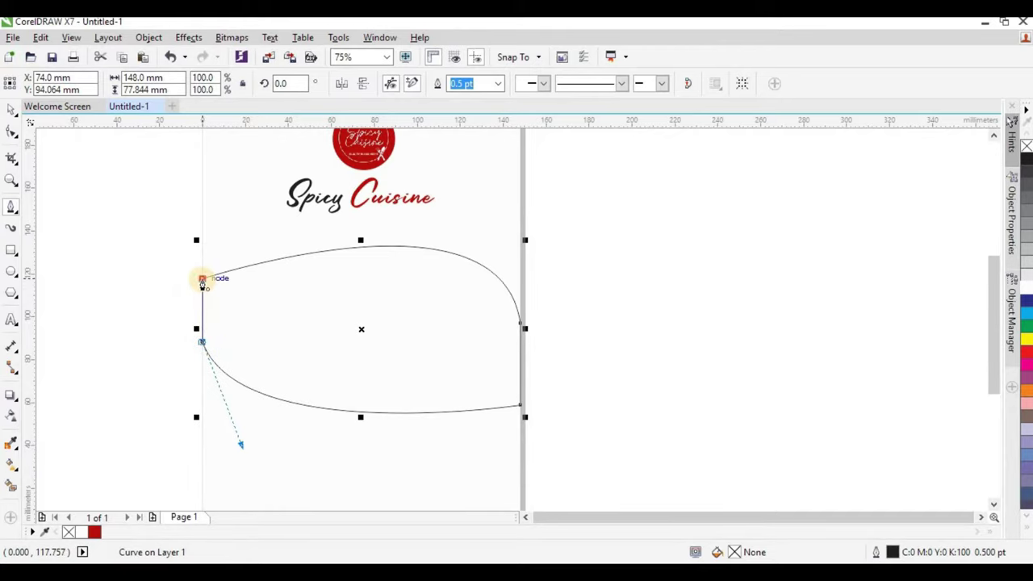
left_click(202, 278)
key("space")
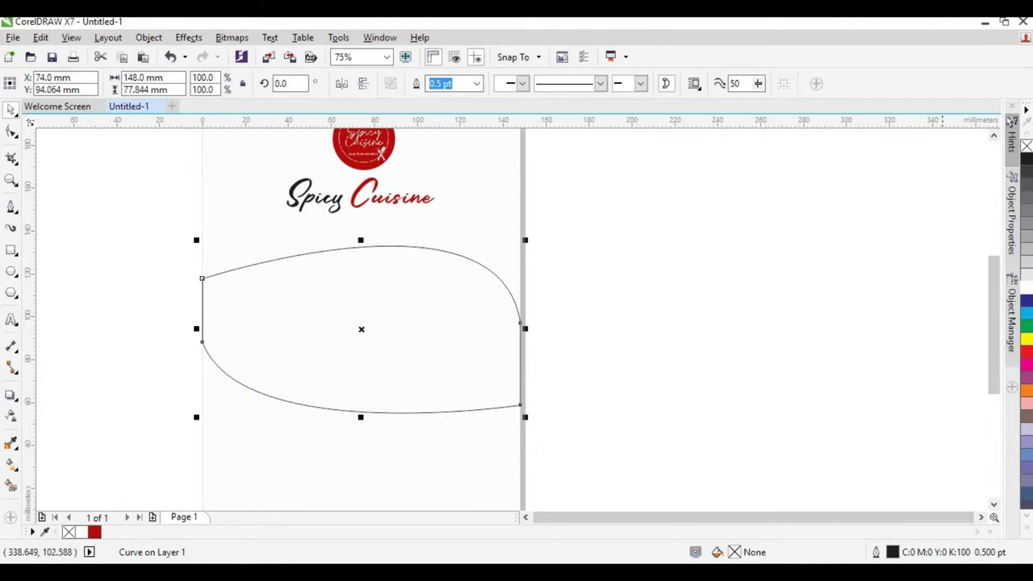
Fill the wave shape golden yellow (C:0 M:20 Y:100 K:0) and remove its outline.
left_click(1027, 531)
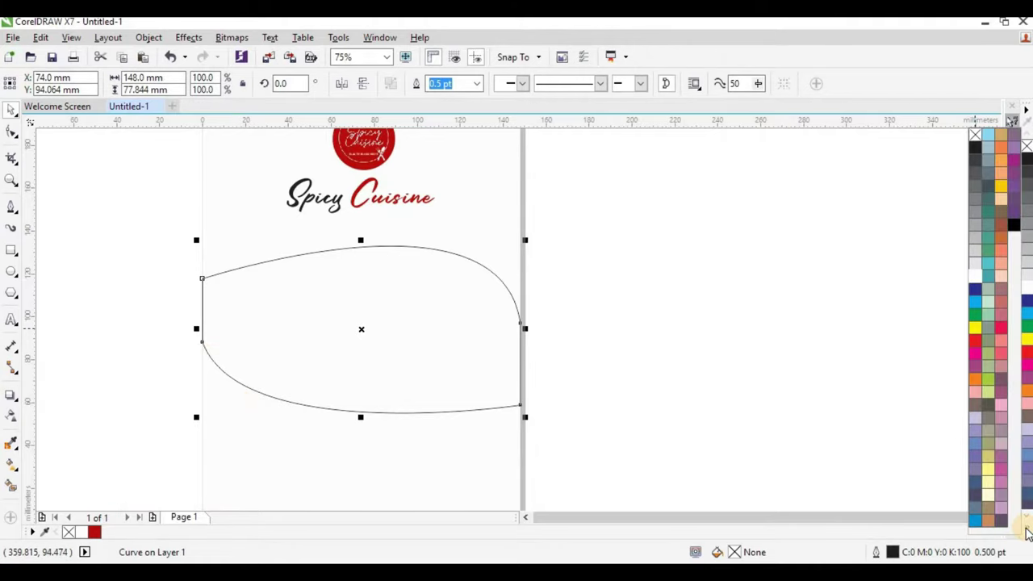
left_click(1001, 184)
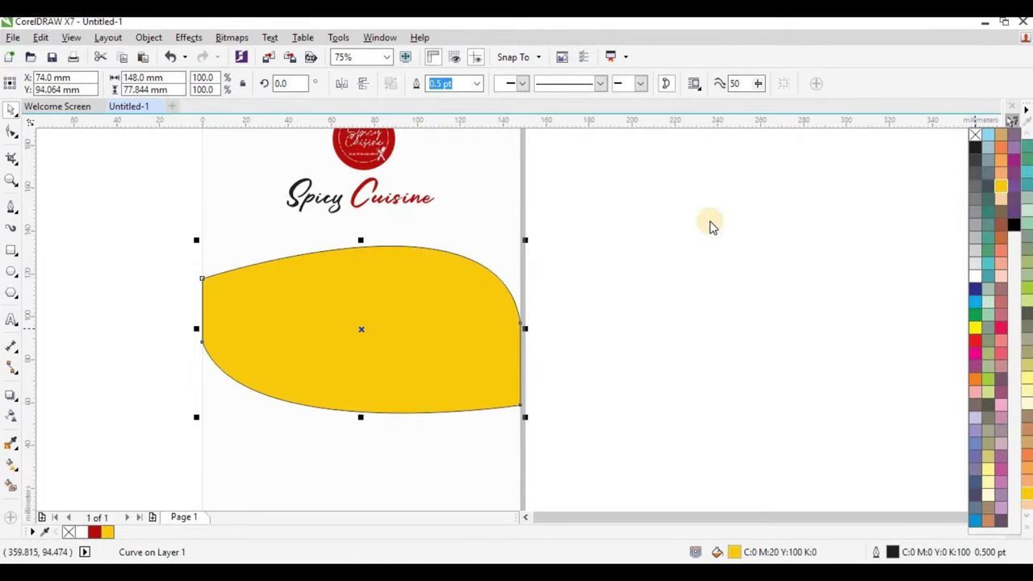
right_click(974, 136)
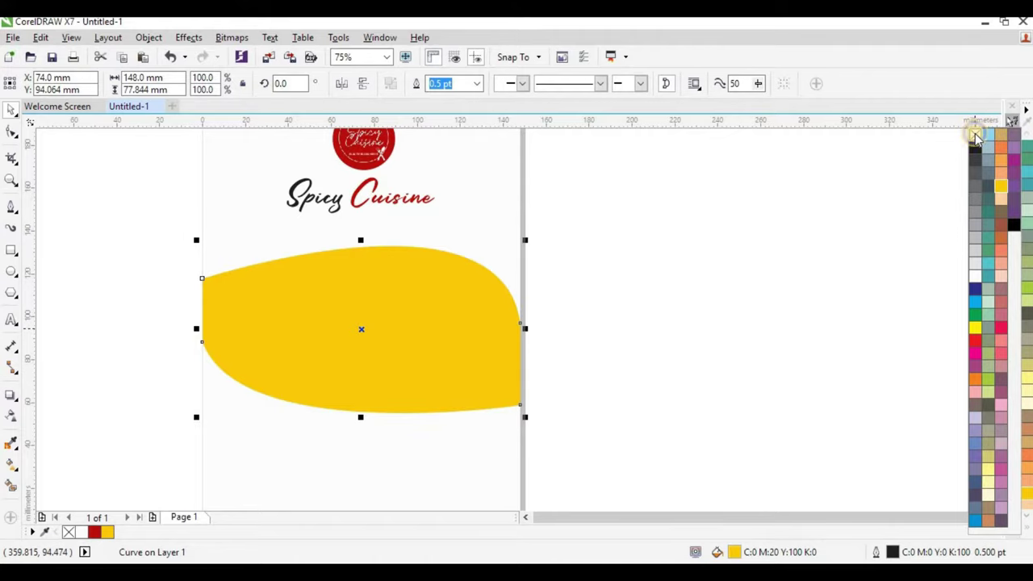
left_click(101, 417)
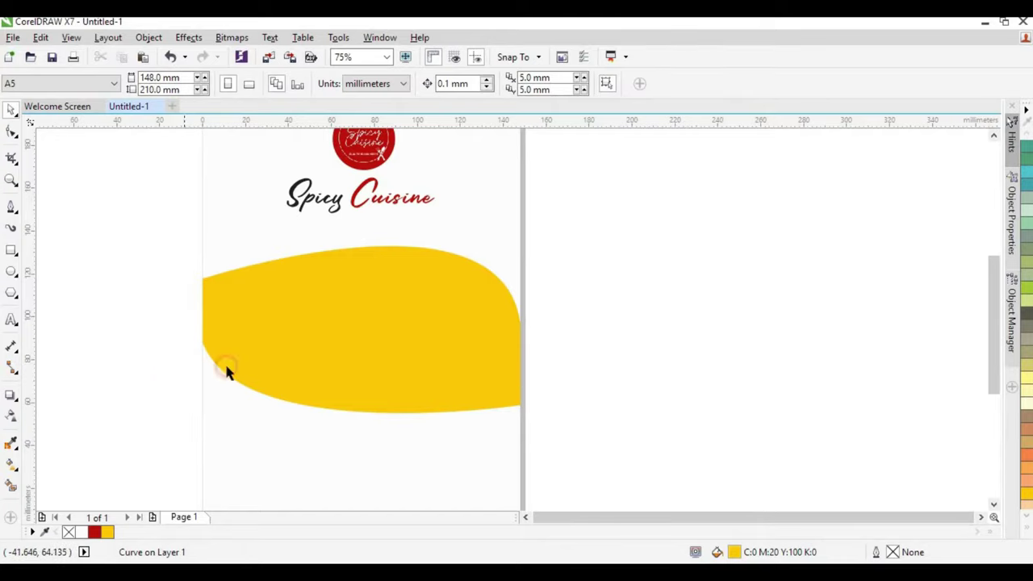
left_click(11, 465)
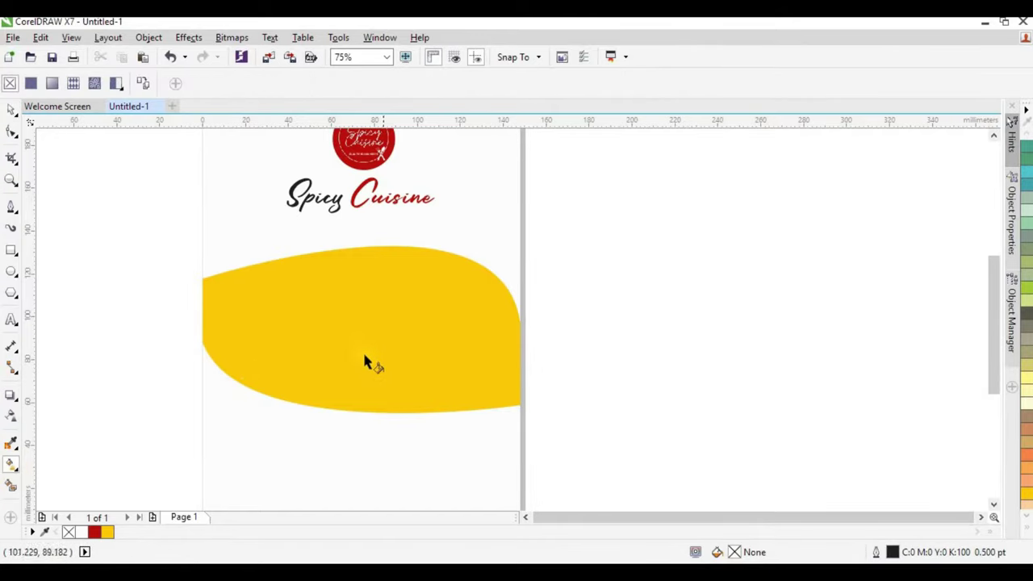
Give the shape a diagonal yellow-to-red linear fountain fill running toward its upper right.
left_click(426, 326)
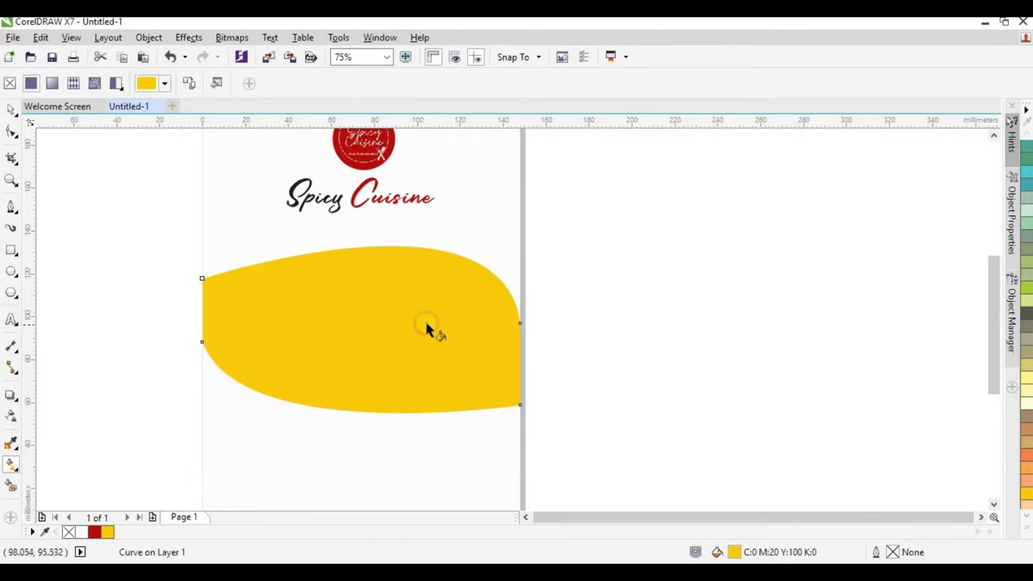
left_click_drag(441, 314, 453, 306)
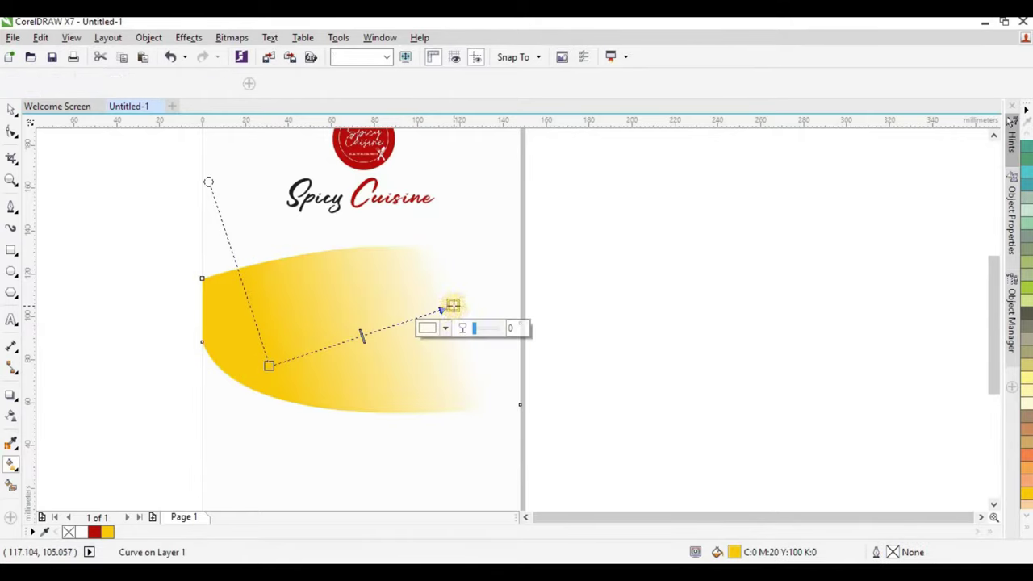
left_click(1023, 532)
left_click(975, 342)
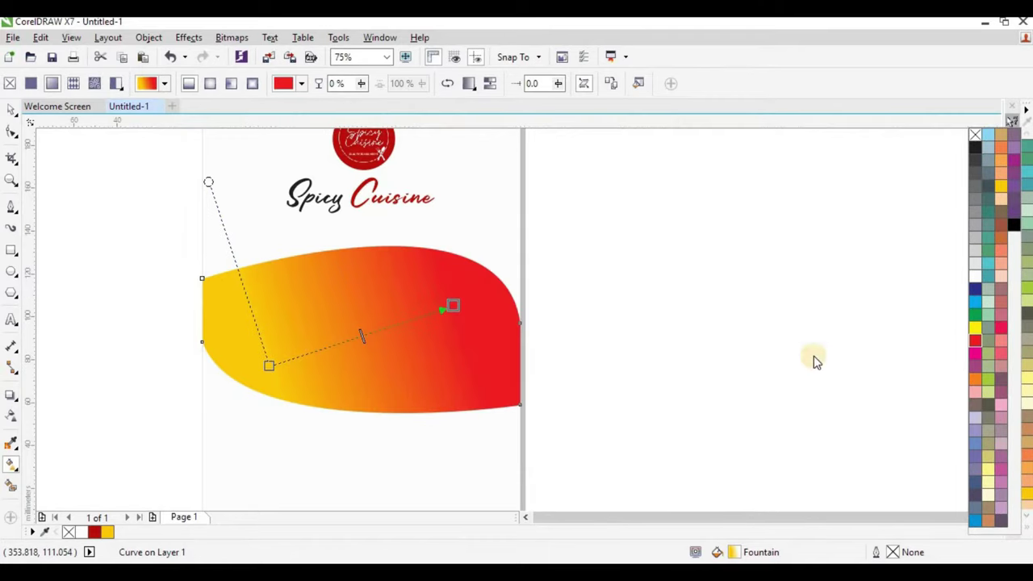
left_click_drag(455, 308, 524, 276)
left_click_drag(285, 365, 354, 343)
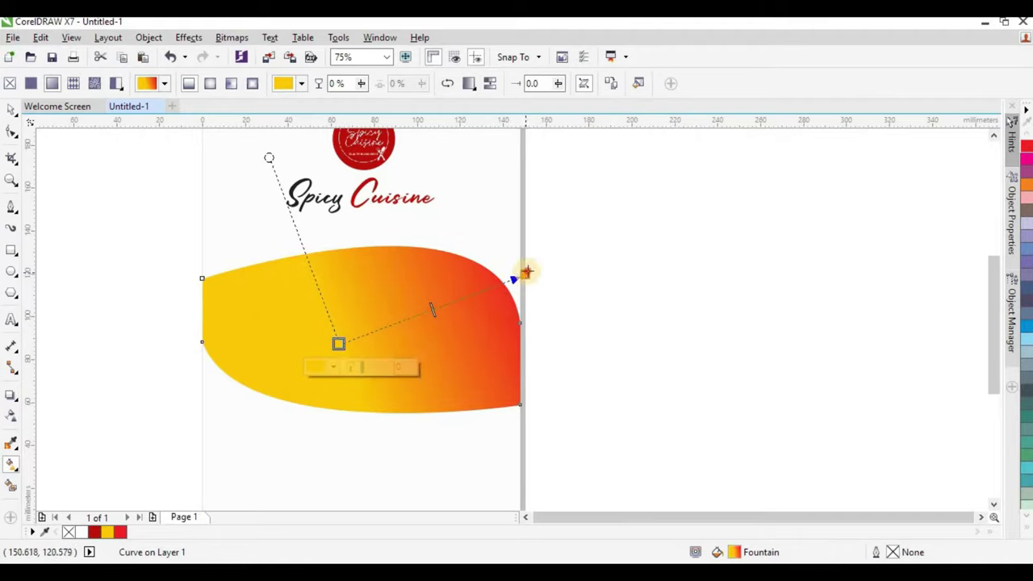
left_click_drag(525, 274, 555, 243)
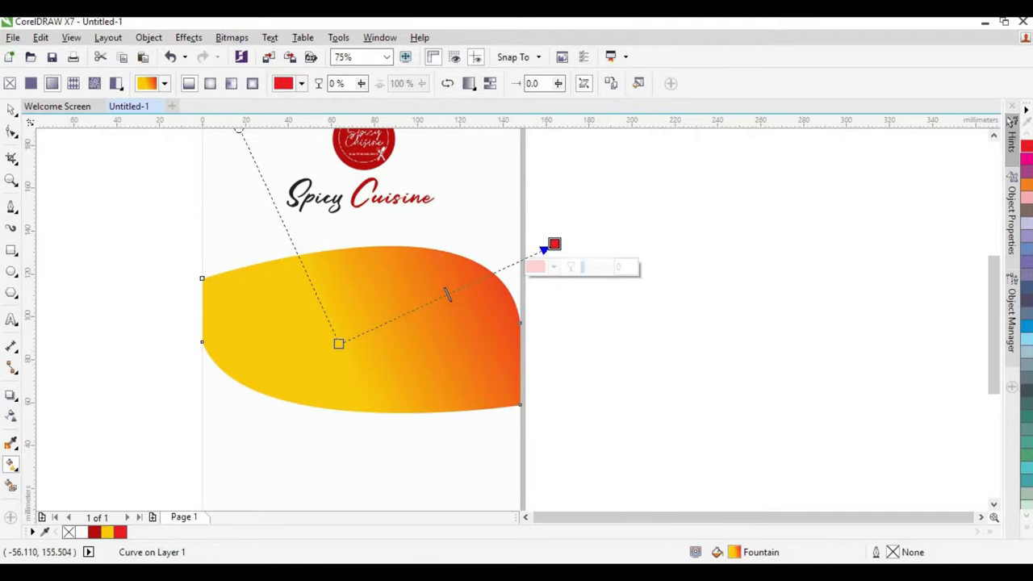
left_click(89, 145)
Nudge the orange shape slightly down the page.
left_click(419, 314)
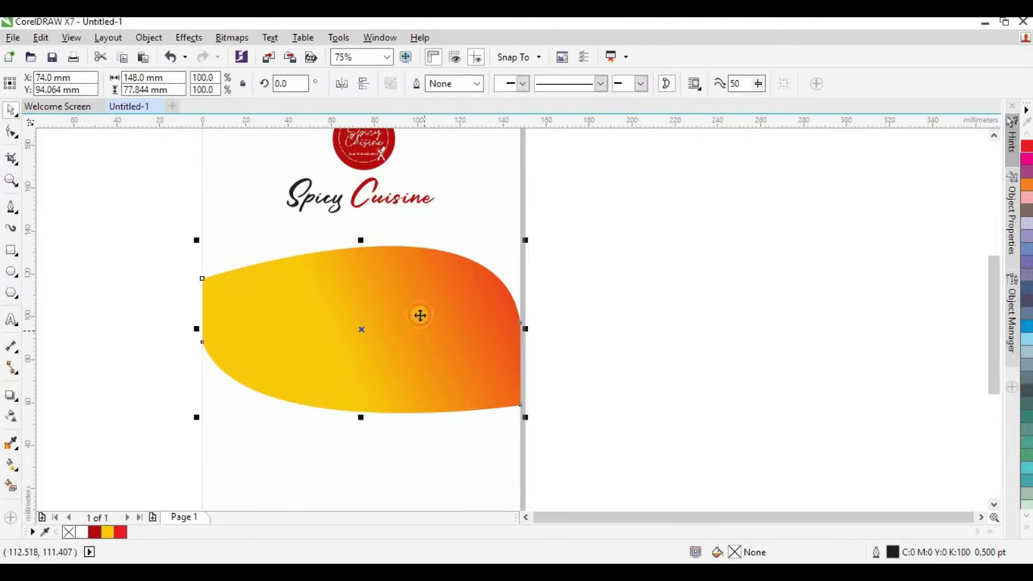
left_click_drag(420, 314, 430, 305)
left_click(495, 334)
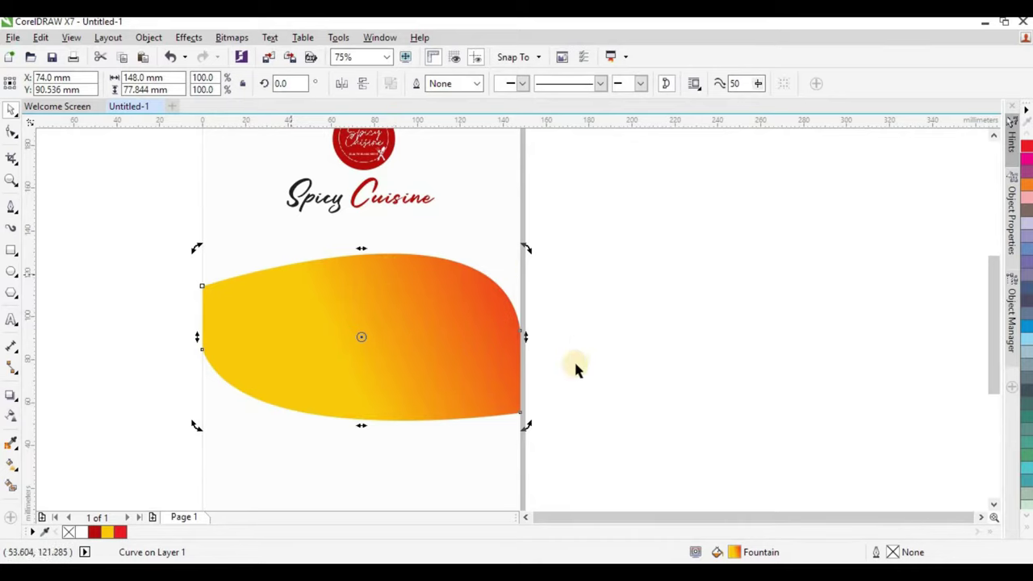
Make a slightly tilted copy of the shape and trim the original with it.
left_click_drag(528, 335, 526, 293)
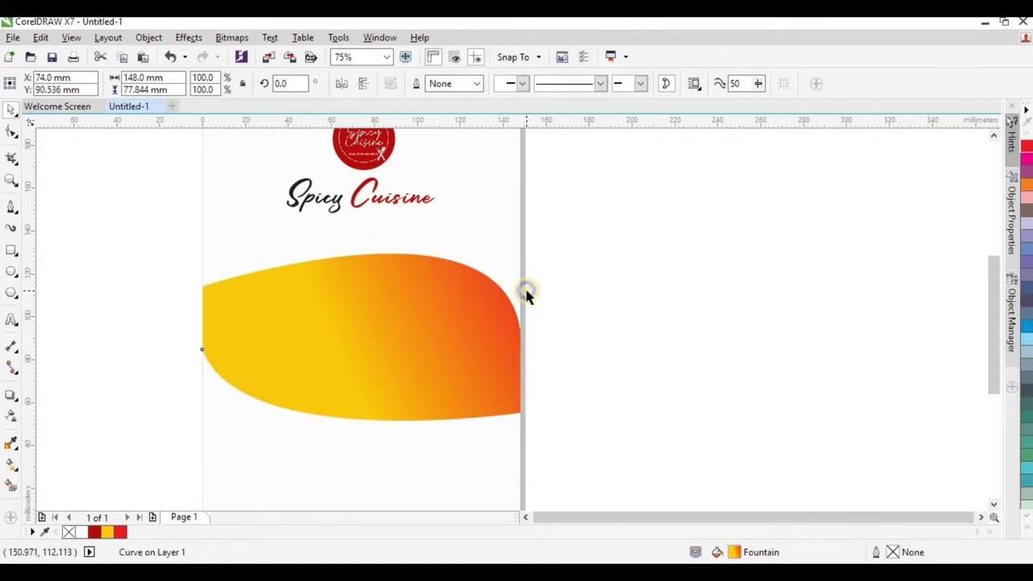
left_click(500, 414)
left_click(500, 412)
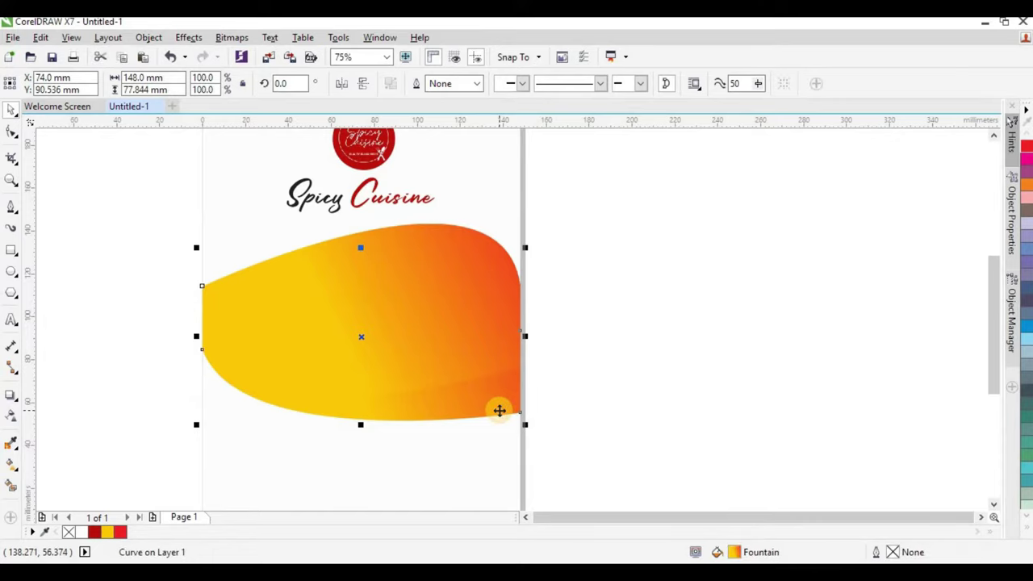
left_click(479, 248, "shift")
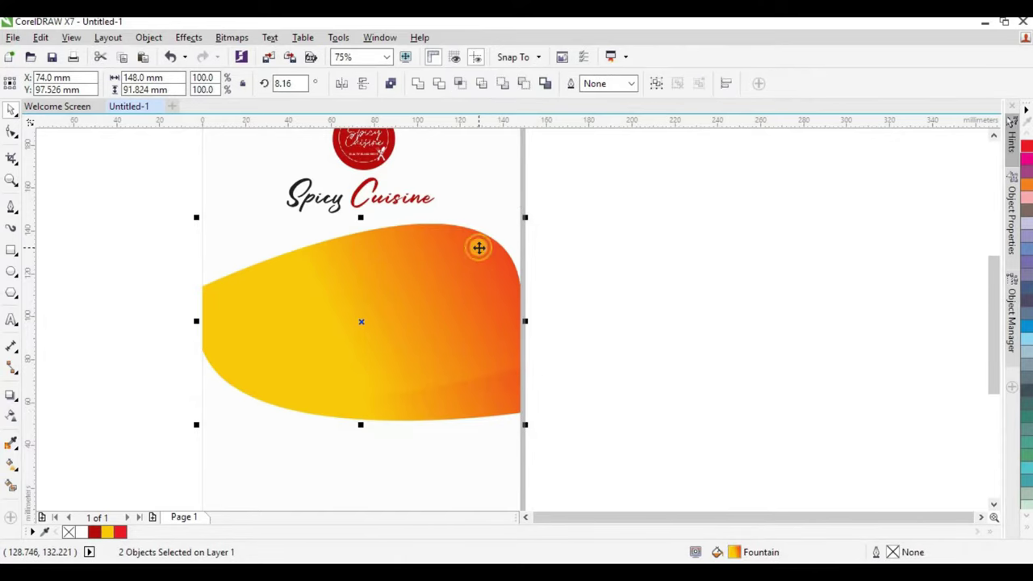
left_click(436, 84)
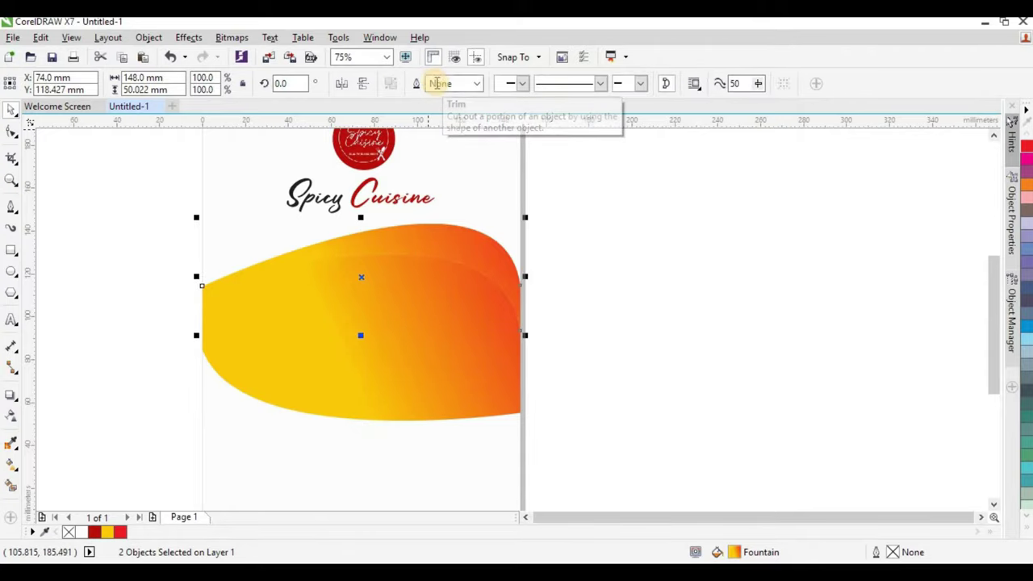
Rotate the trimmed upper strip about 2.8° to open a curved white gap.
left_click(487, 247)
scroll(488, 247, "up", 2)
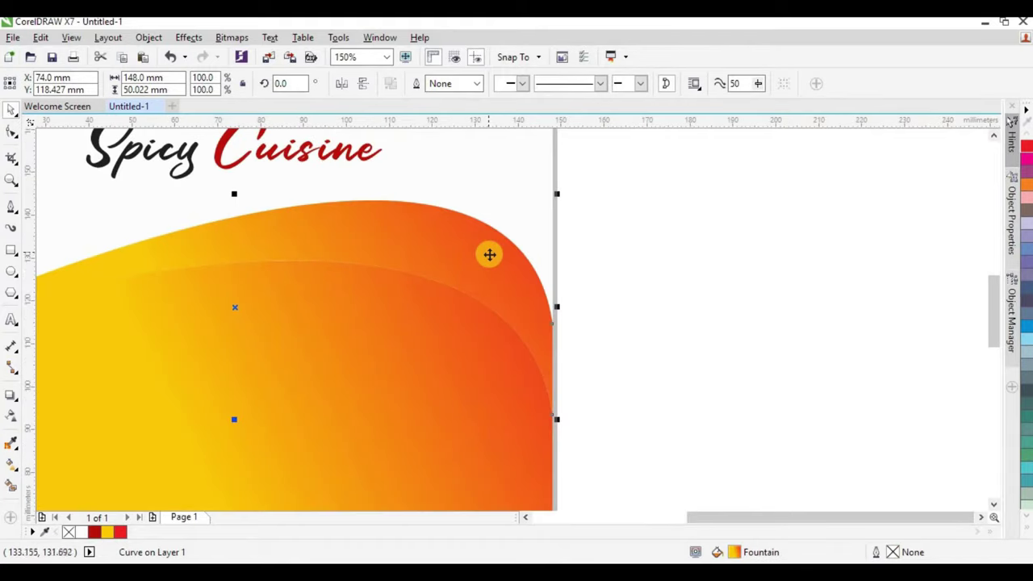
left_click(490, 252)
left_click_drag(559, 307, 562, 280)
scroll(527, 265, "down", 4)
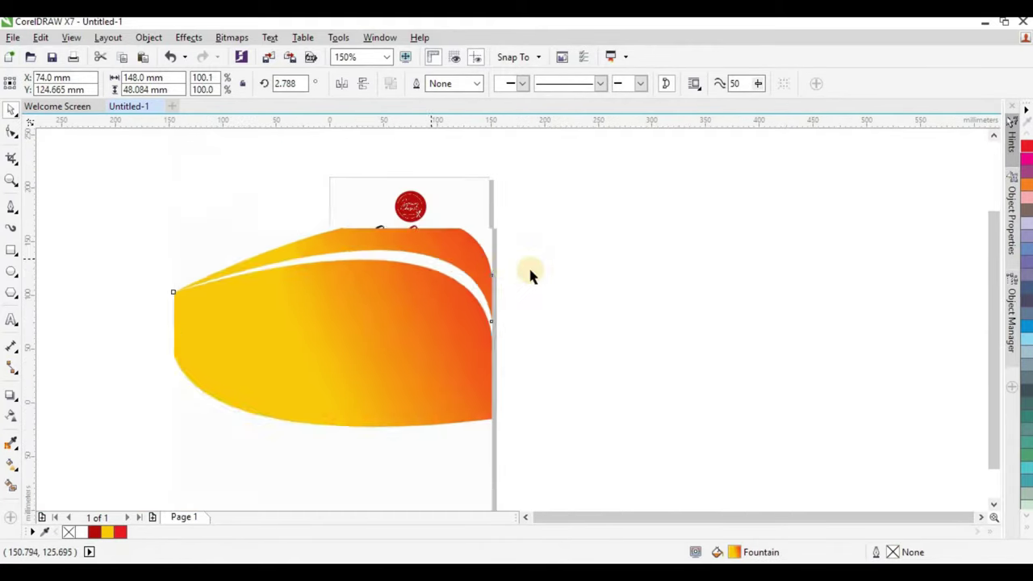
scroll(500, 260, "up", 2)
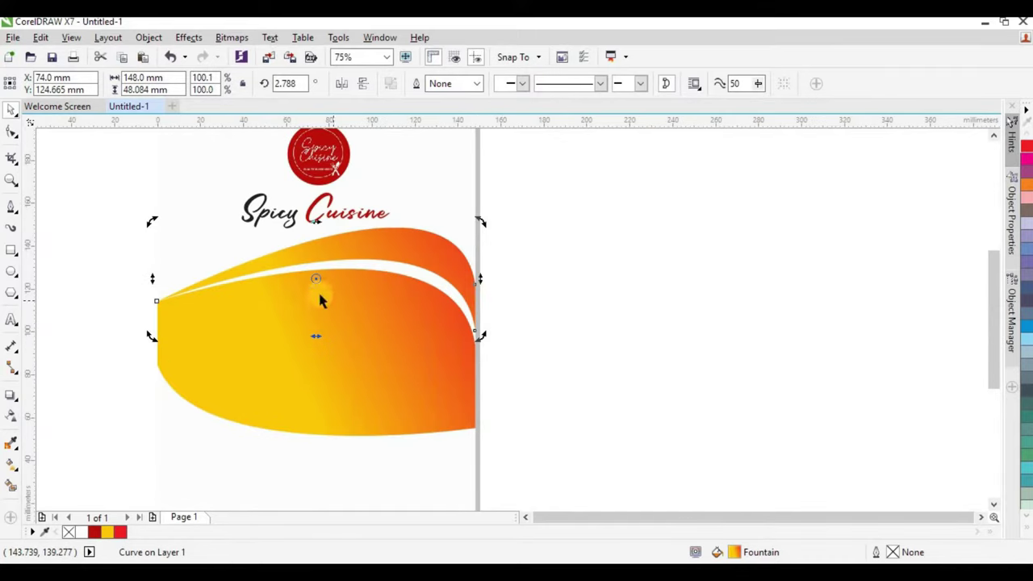
Re-aim the upper strip's gradient to run from red at left to orange at right.
left_click(11, 463)
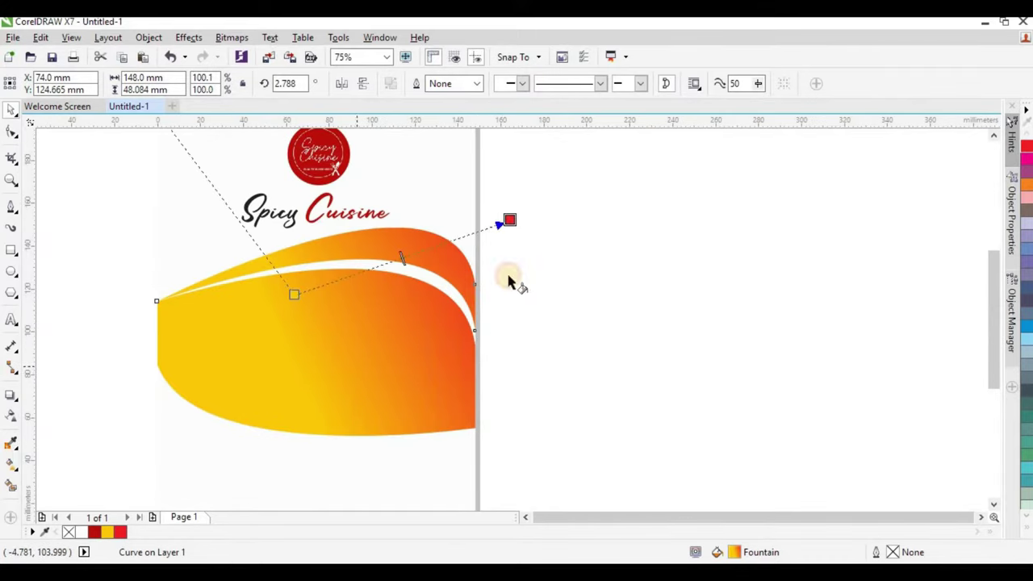
left_click_drag(509, 220, 253, 260)
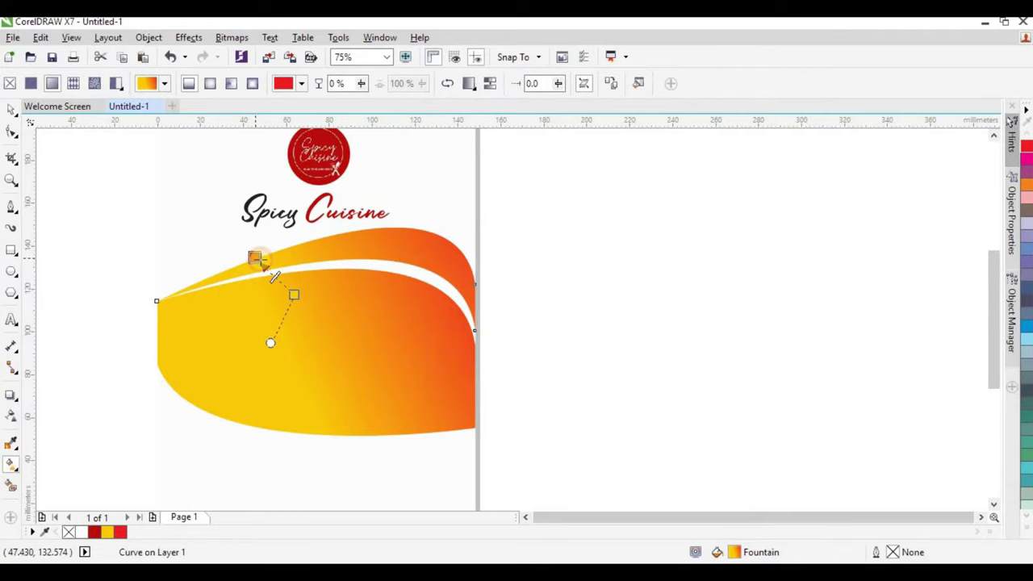
left_click_drag(296, 293, 486, 264)
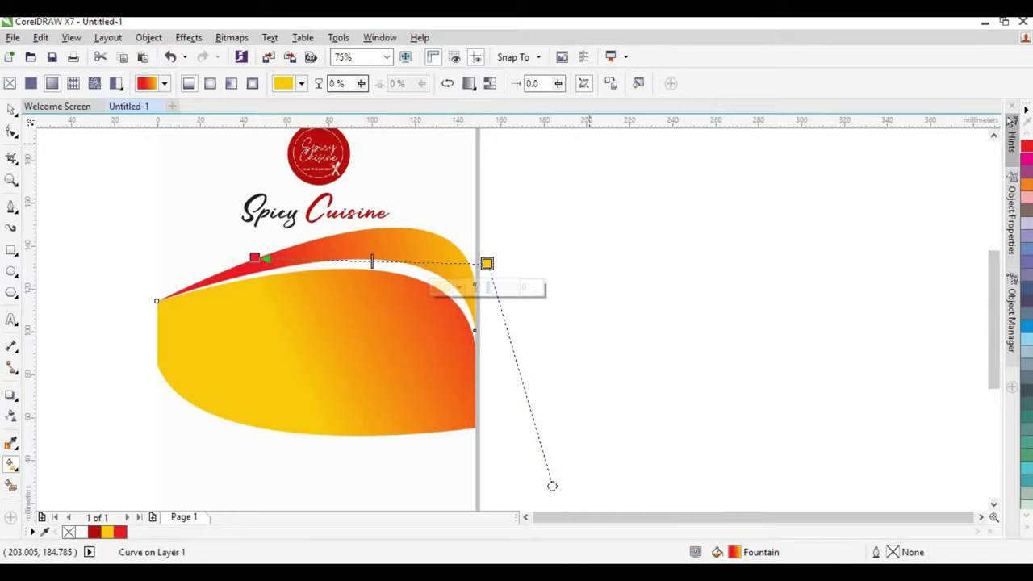
left_click(10, 109)
scroll(404, 265, "down", 4)
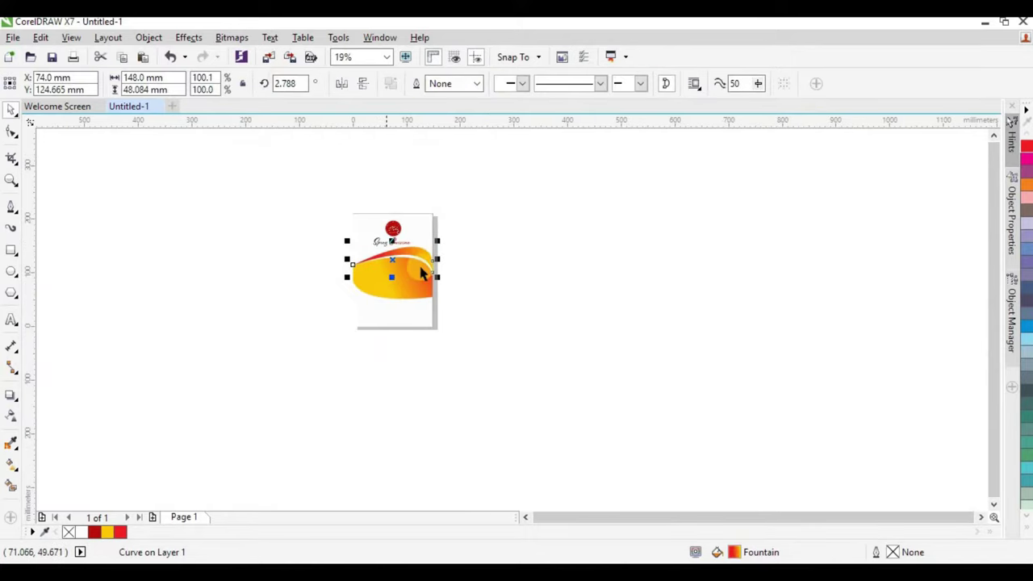
scroll(416, 252, "up", 2)
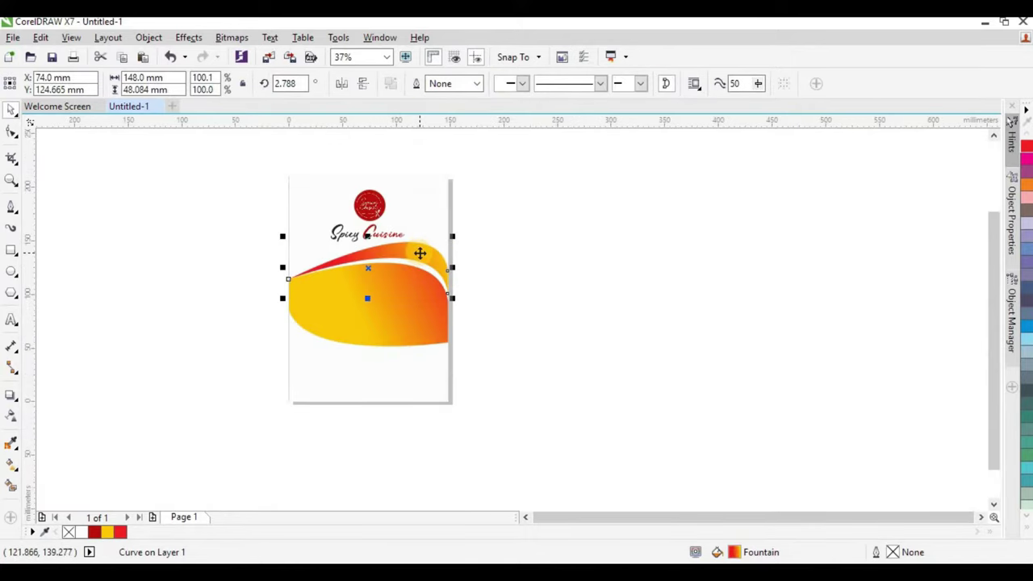
scroll(419, 253, "up", 2)
left_click(12, 464)
left_click_drag(490, 268, 633, 263)
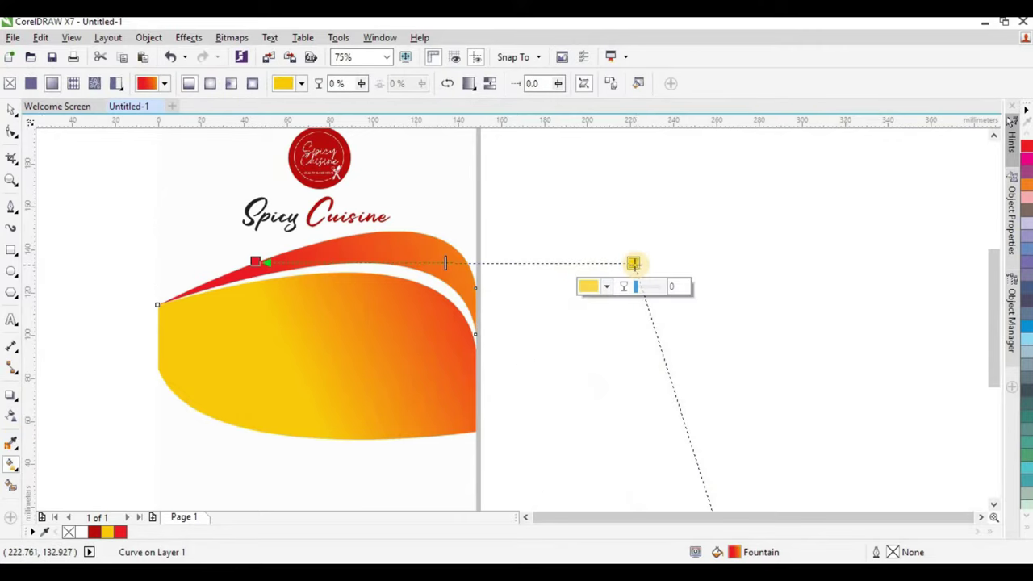
left_click(11, 113)
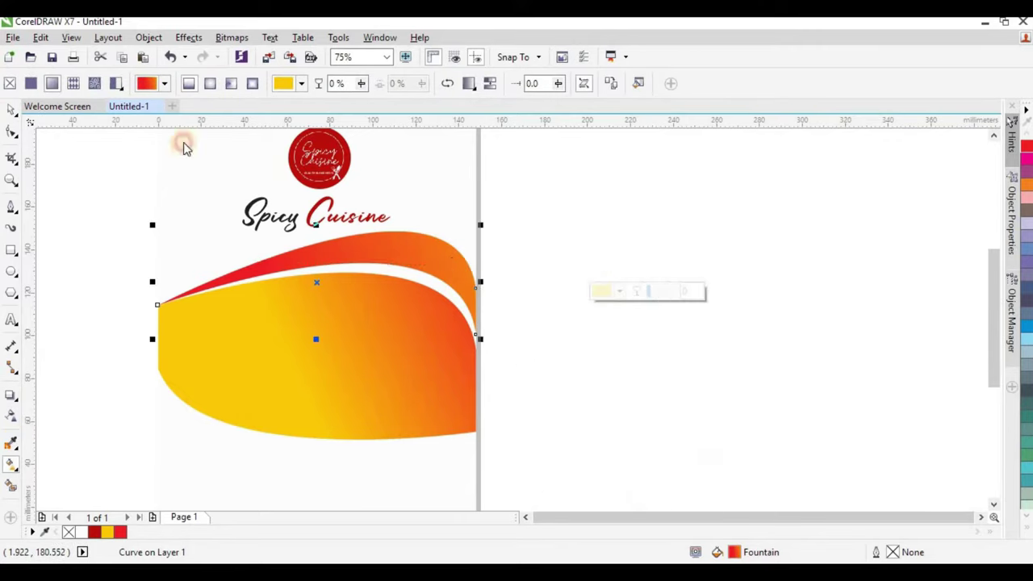
Squash both wave shapes vertically to about 81 mm tall.
scroll(301, 268, "down", 2)
key("Escape")
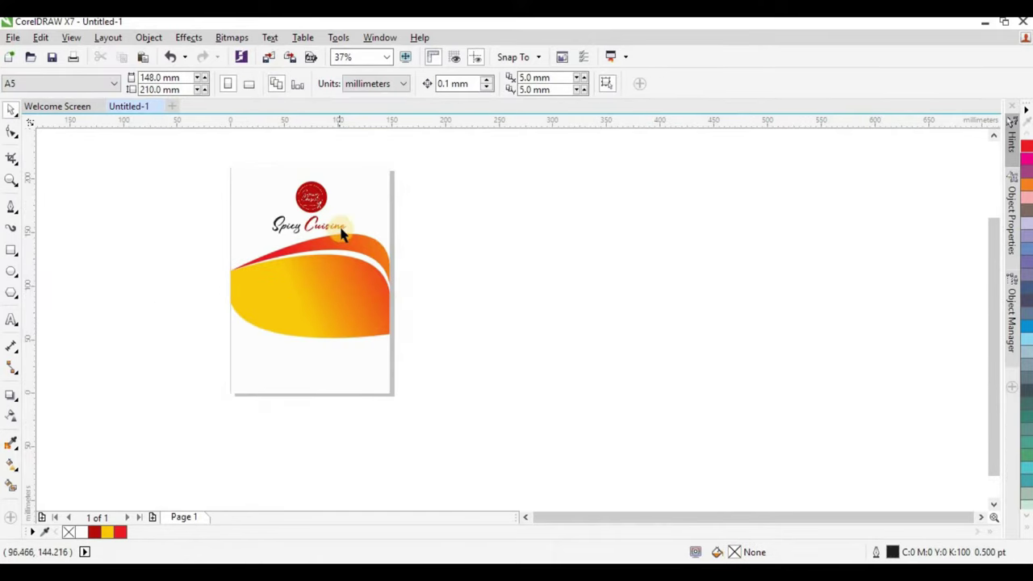
scroll(341, 232, "up", 2)
scroll(341, 230, "down", 2)
left_click(334, 292)
left_click(322, 285, "alt+shift")
scroll(322, 283, "up", 2)
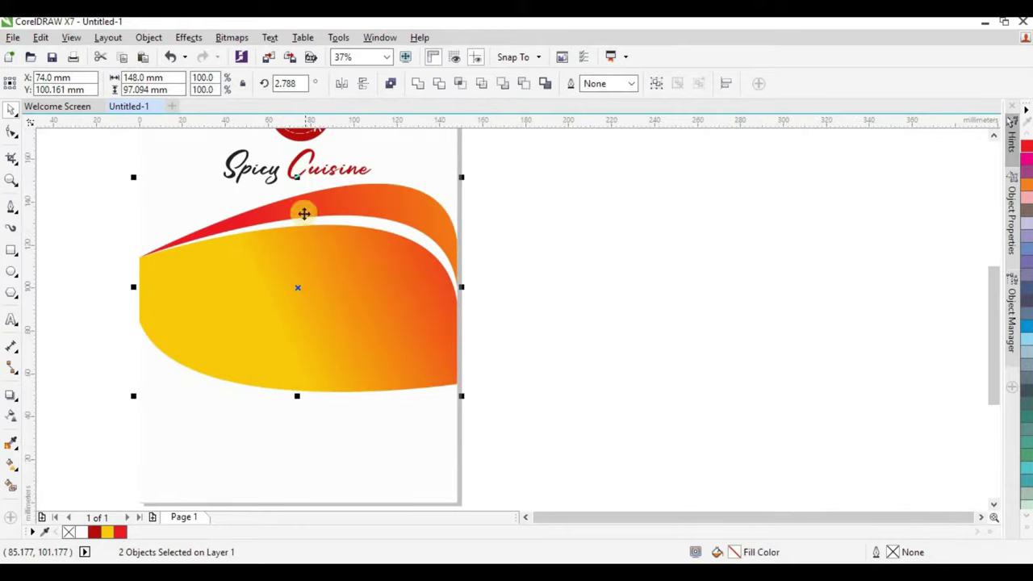
left_click_drag(297, 176, 300, 219)
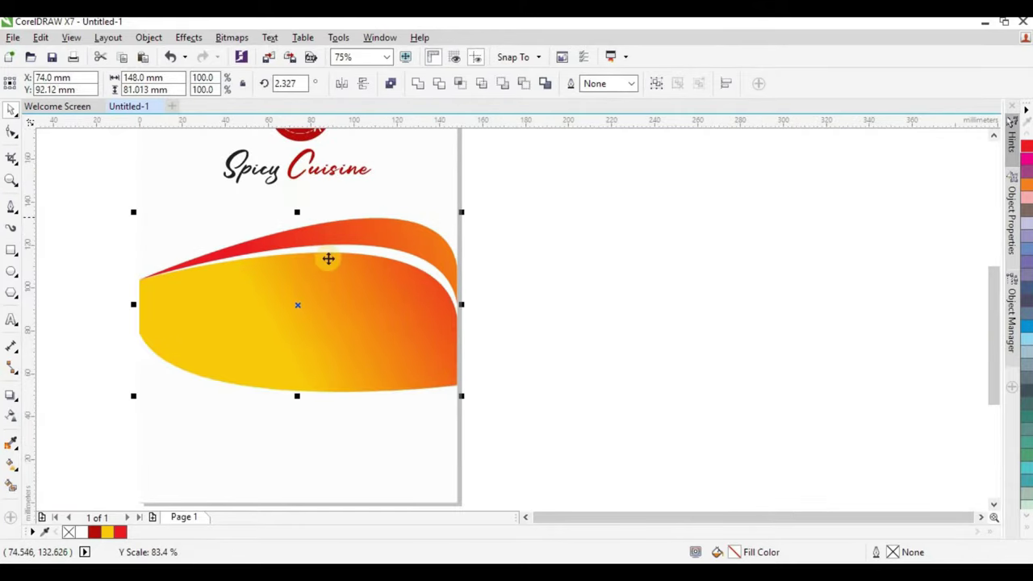
scroll(371, 278, "down", 4)
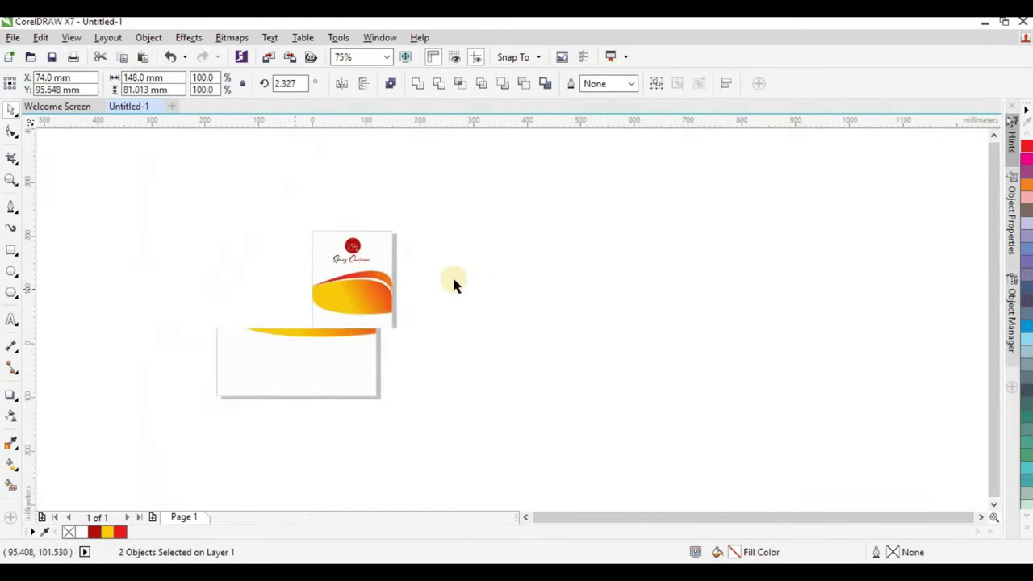
left_click(413, 292)
scroll(372, 295, "up", 2)
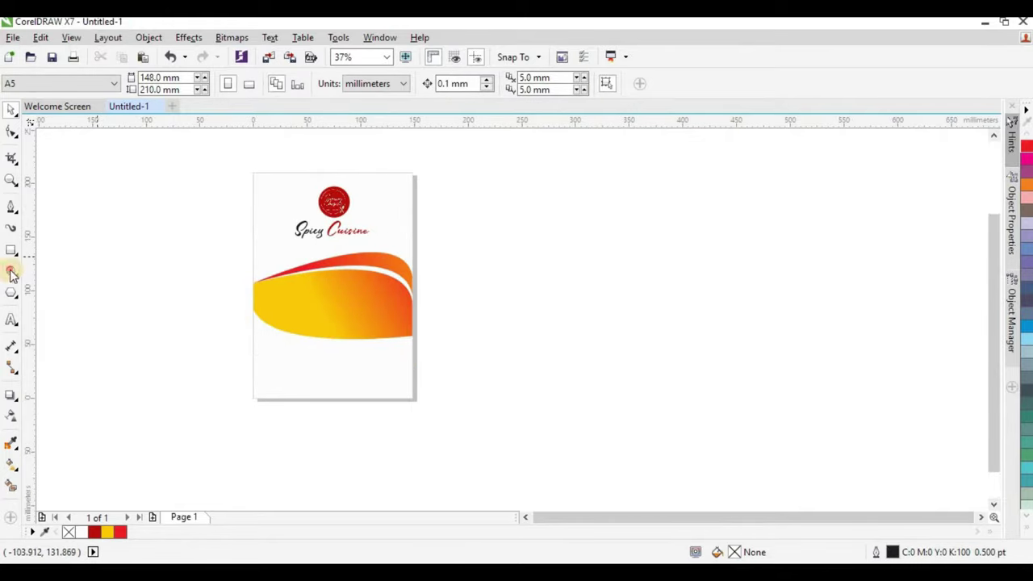
Draw a circle with the Ellipse tool (F7) over the wave's left end.
key("F7")
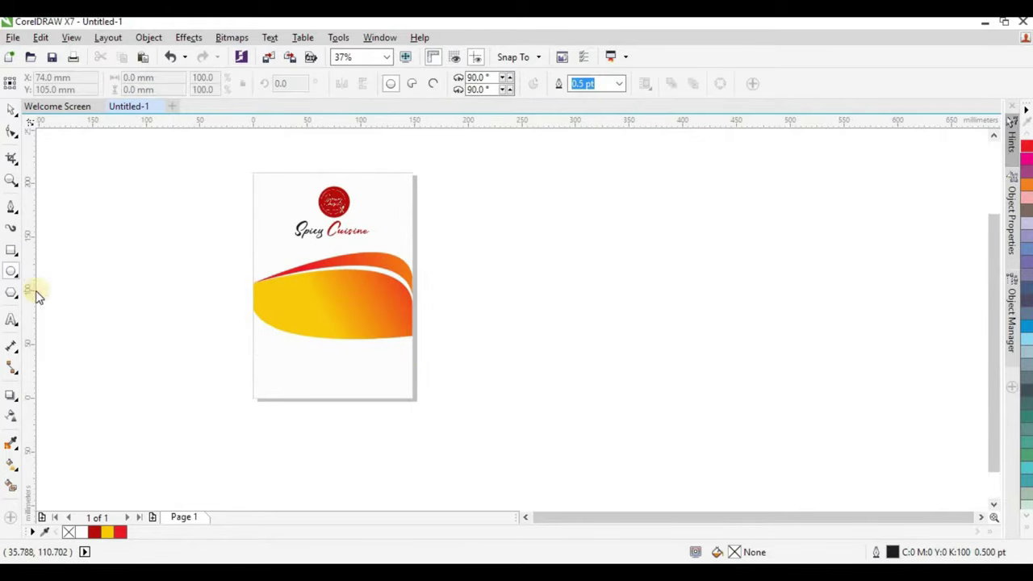
scroll(279, 293, "up", 2)
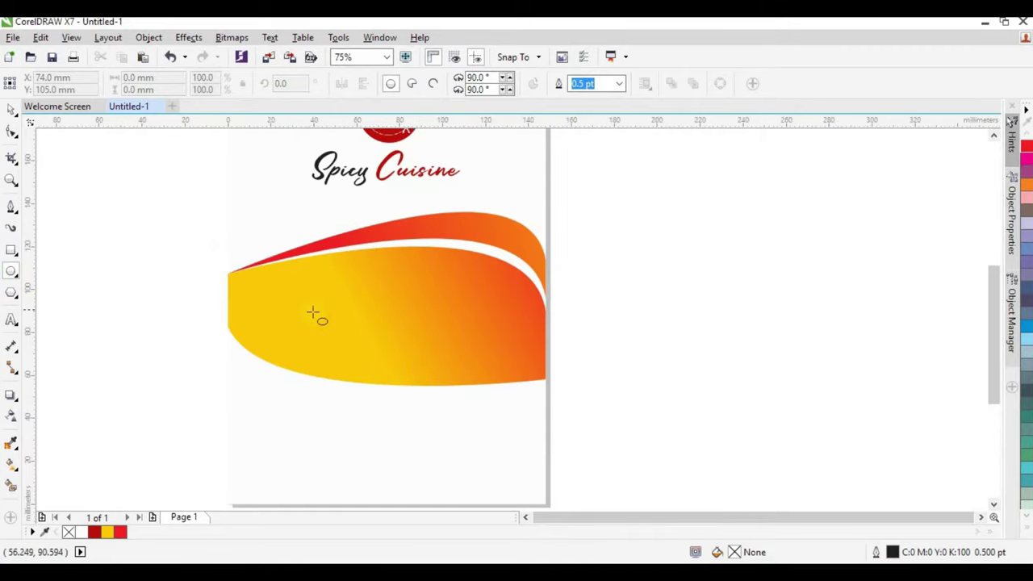
scroll(353, 314, "down", 2)
left_click_drag(245, 267, 331, 363)
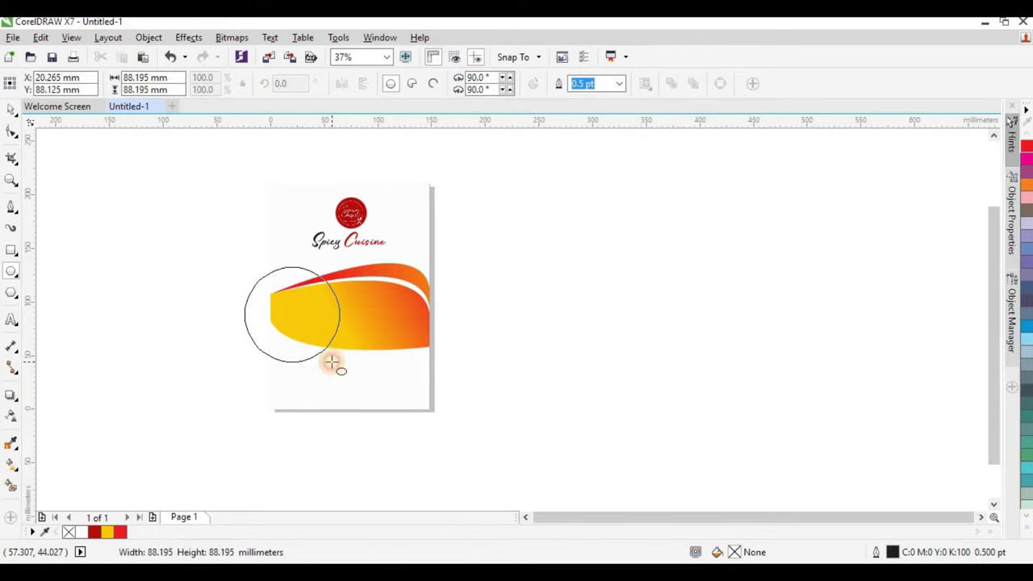
left_click_drag(331, 363, 331, 363)
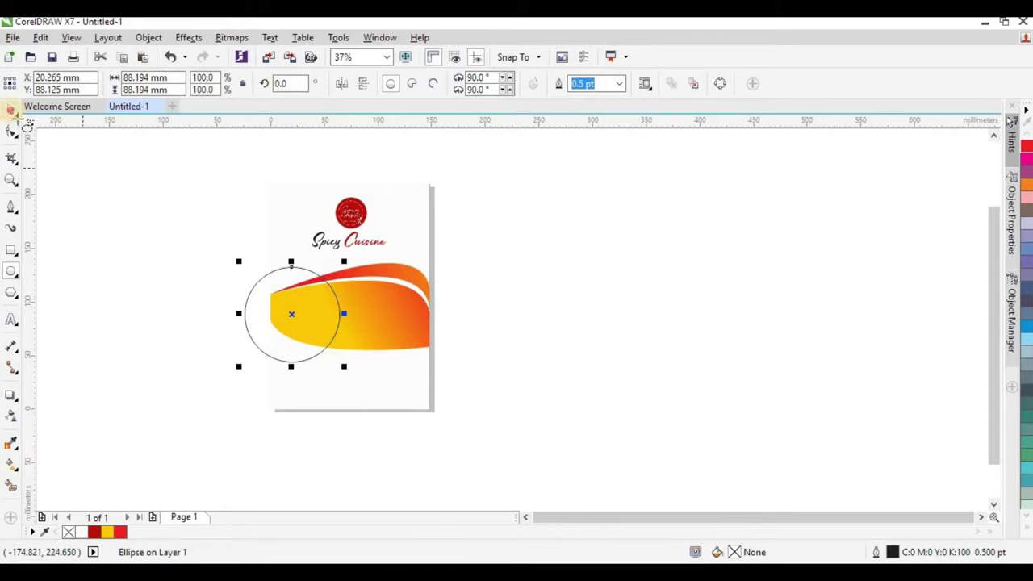
scroll(307, 331, "up", 2)
Resize and position the circle on the wave's left side and outline it dark red #B80C0A.
left_click_drag(323, 274, 339, 326)
left_click_drag(392, 247, 339, 297)
left_click_drag(272, 380, 277, 341)
left_click(347, 397)
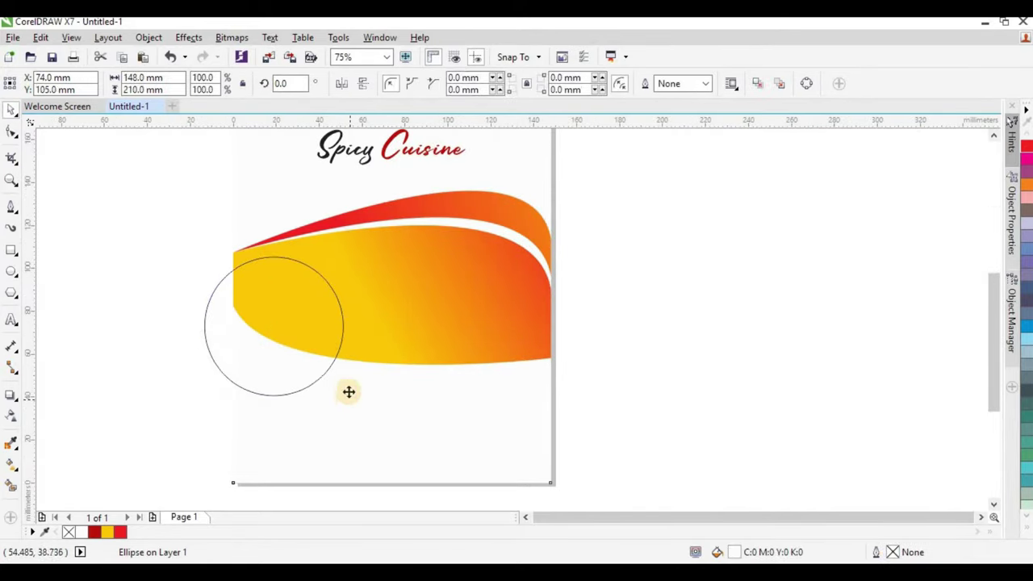
left_click(296, 362)
left_click_drag(342, 398, 357, 412)
left_click_drag(312, 321, 324, 349)
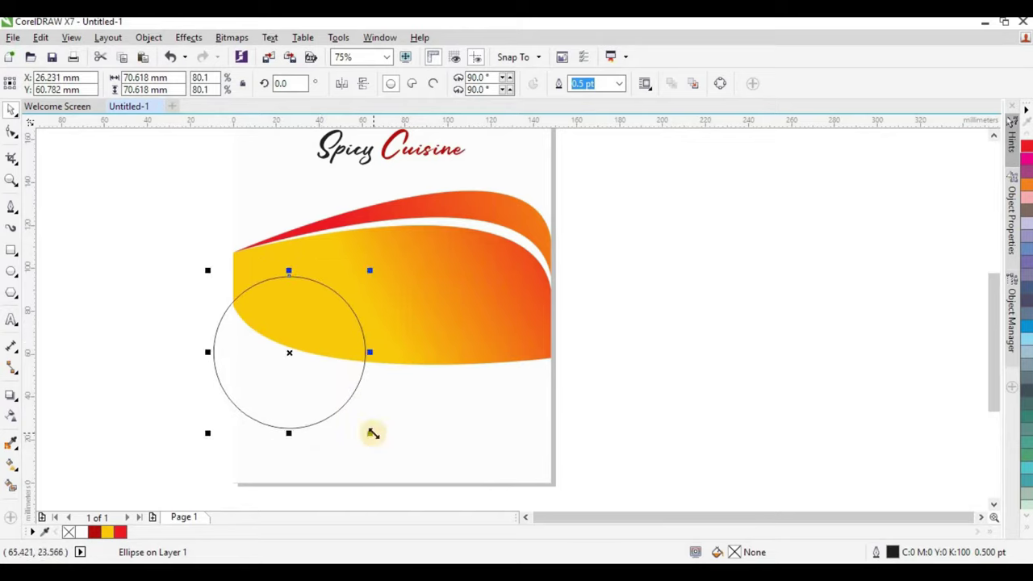
left_click_drag(371, 431, 345, 408)
left_click_drag(294, 333, 295, 331)
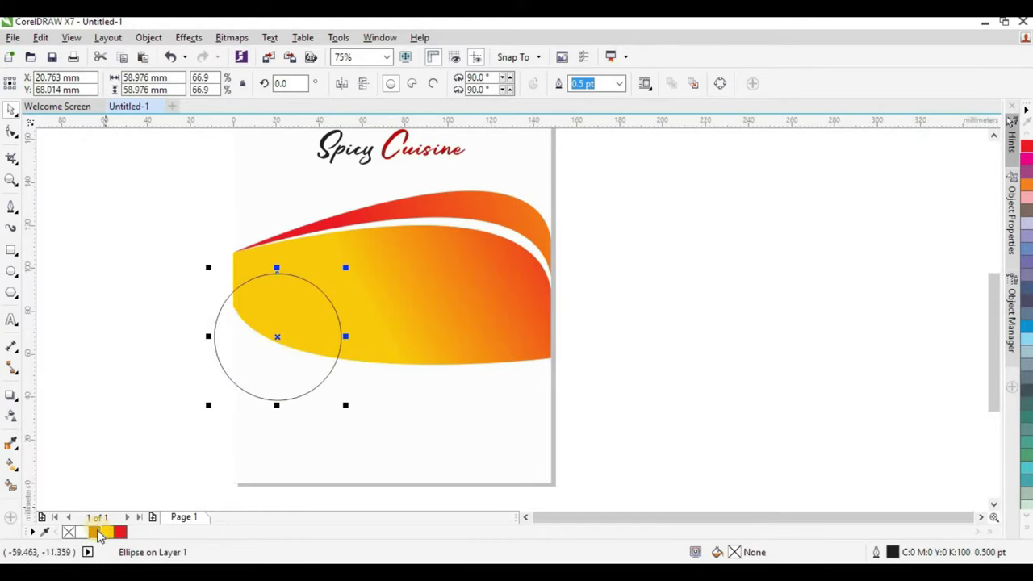
left_click_drag(99, 534, 294, 388)
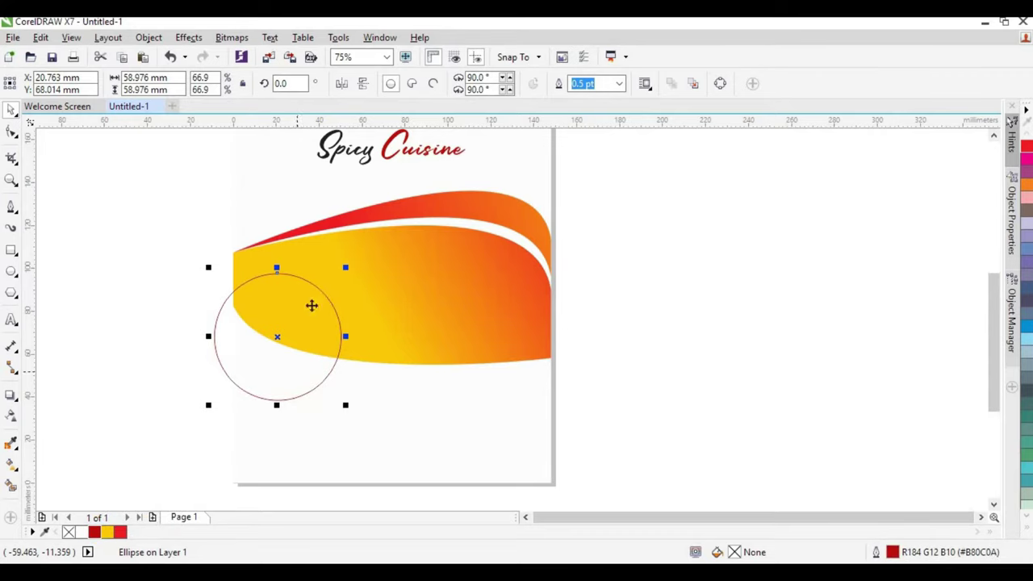
Set the circle outline to 2.0 pt and place a resized copy to its right.
left_click(622, 84)
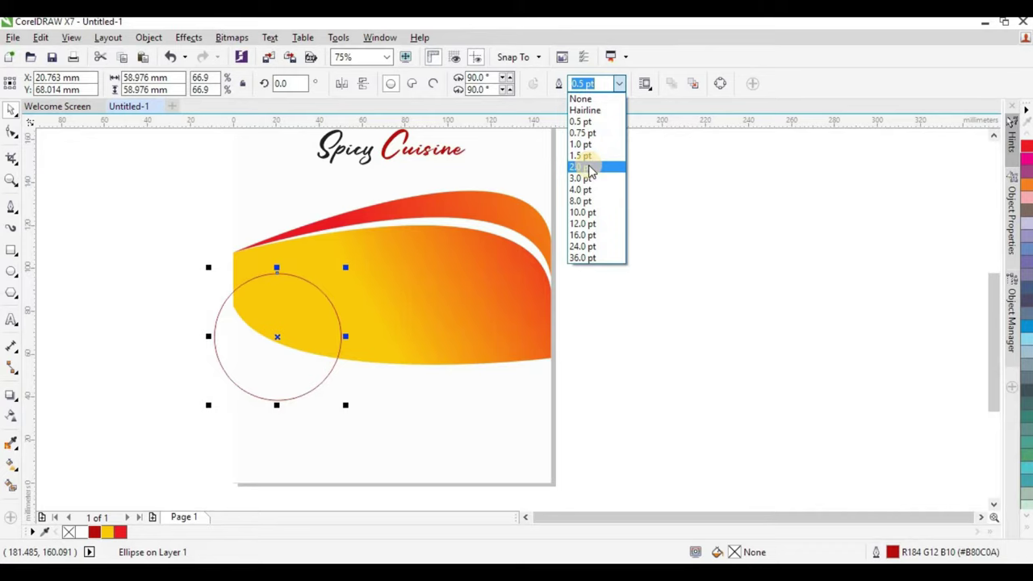
left_click(588, 167)
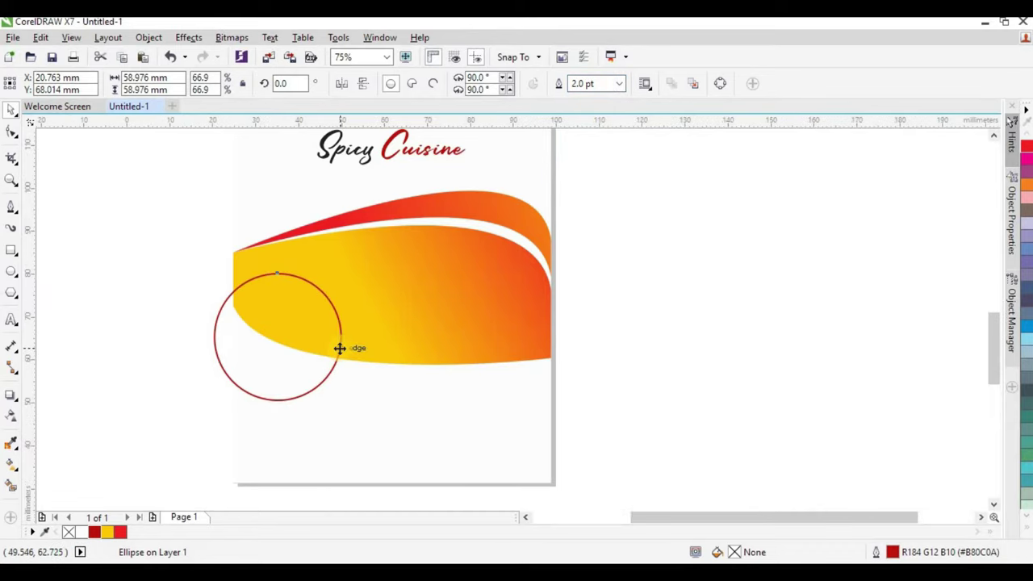
scroll(342, 348, "up", 2)
left_click_drag(440, 299, 490, 294)
left_click_drag(571, 169, 498, 250)
scroll(452, 271, "down", 2)
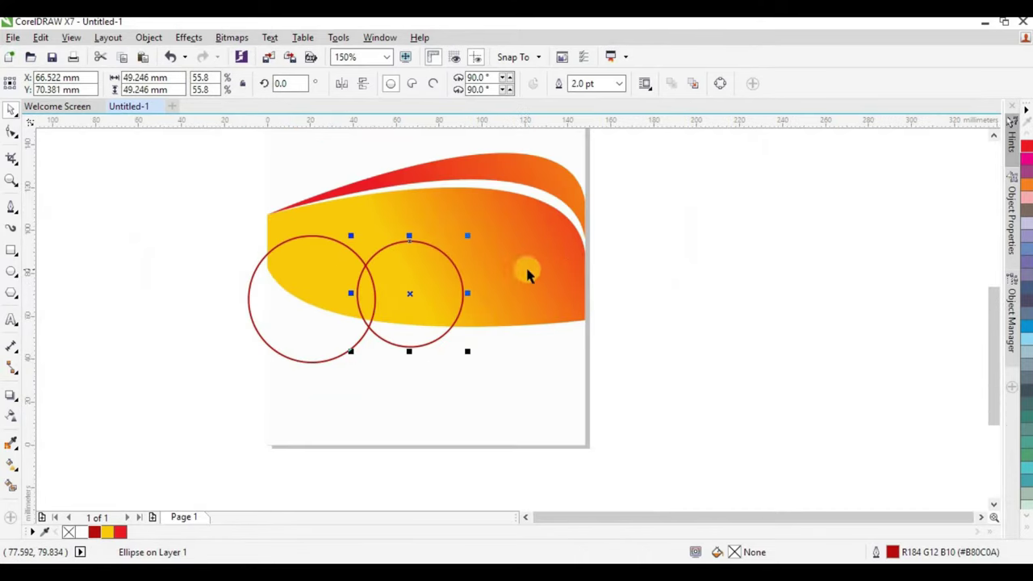
scroll(344, 315, "up", 2)
Add a third circle copy further right along the wave's lower edge.
left_click(432, 312)
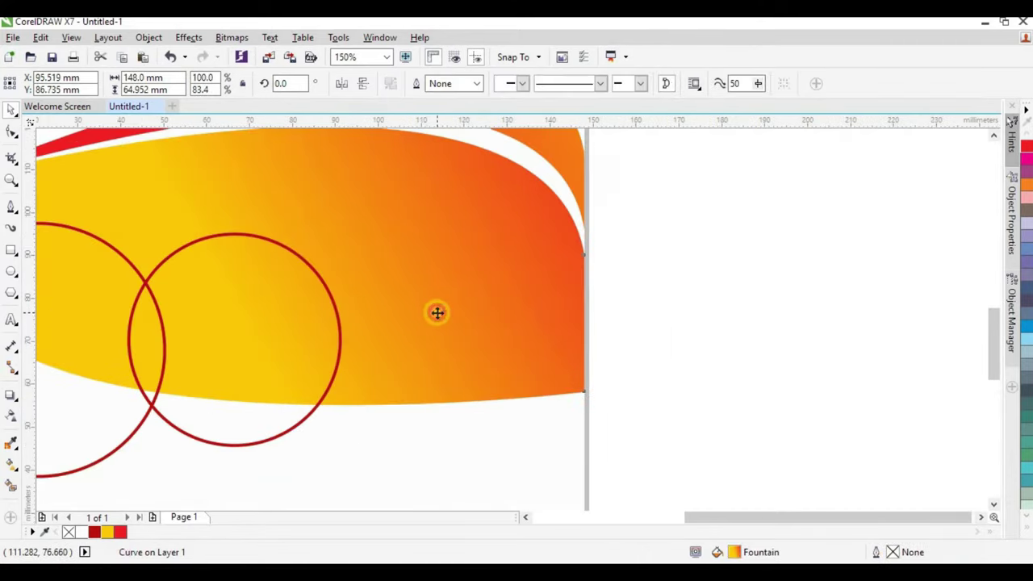
left_click(234, 341)
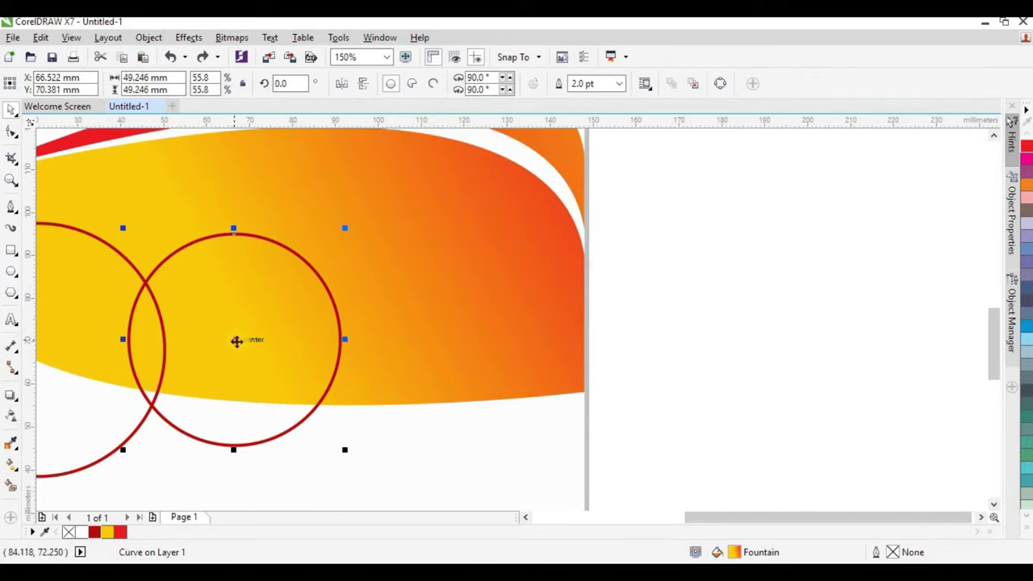
left_click_drag(233, 341, 406, 336)
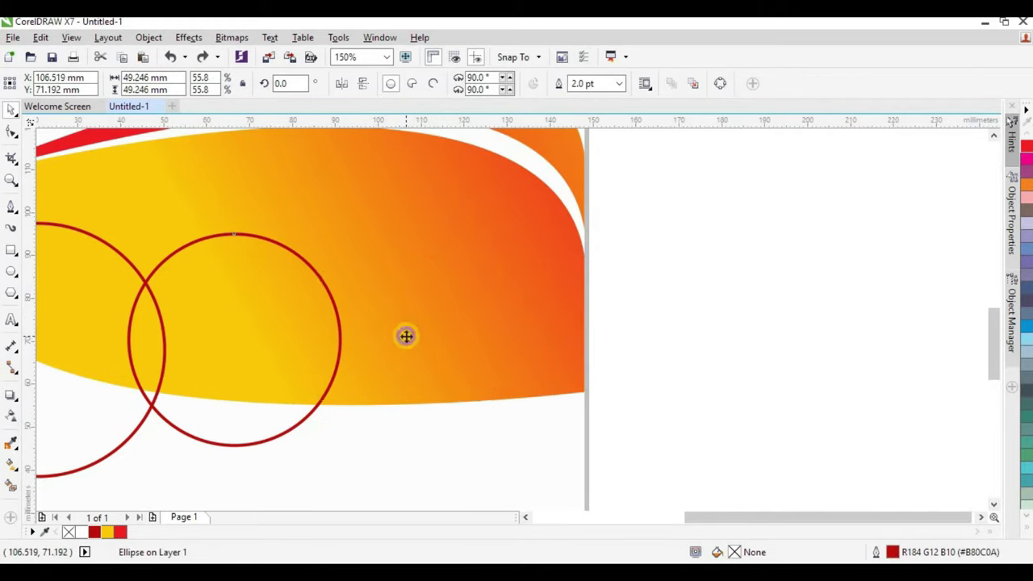
scroll(452, 242, "down", 2)
left_click(556, 258)
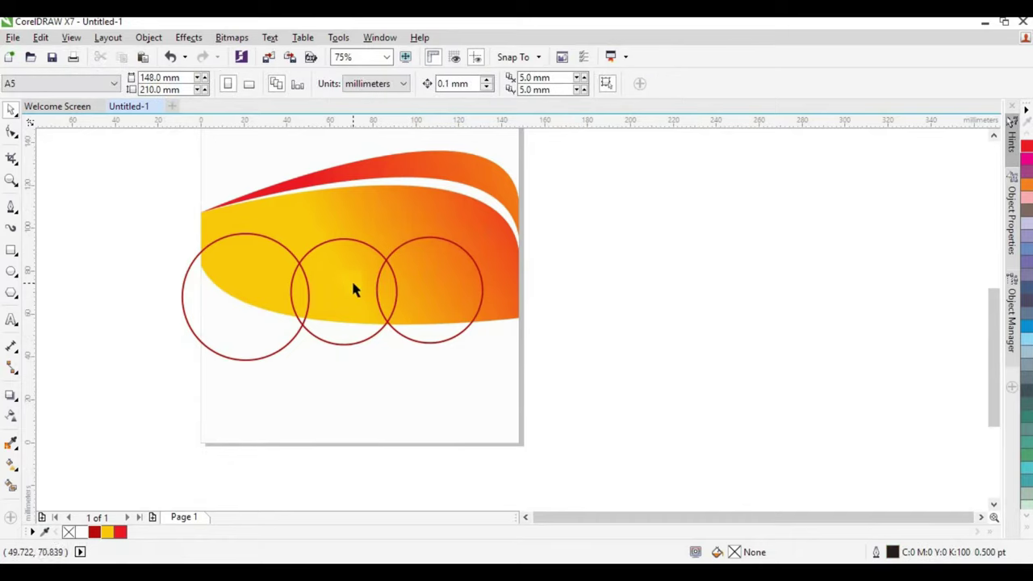
left_click(235, 303)
scroll(420, 276, "down", 2)
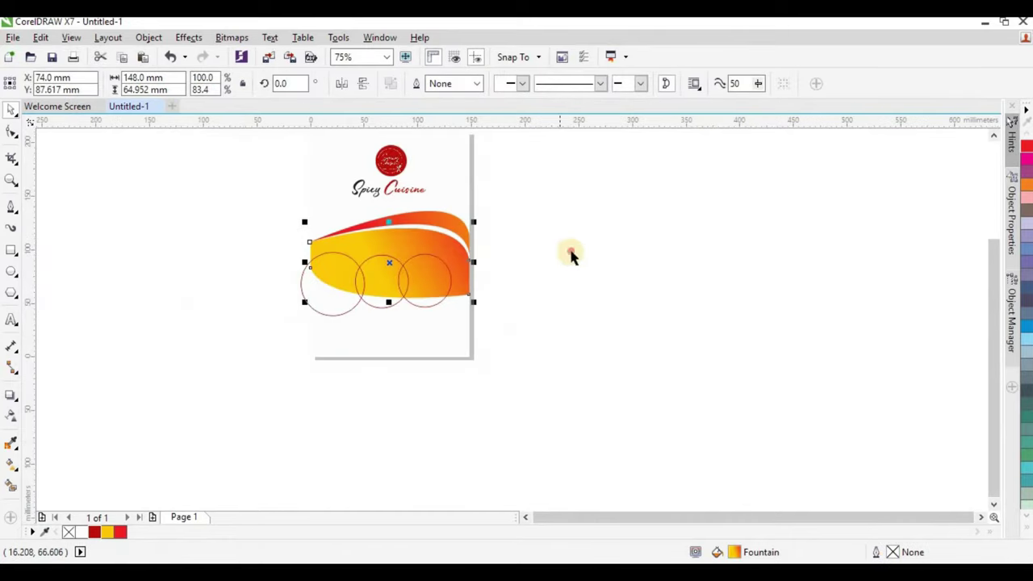
left_click(383, 315)
Enlarge all three circles together to about 52 mm across each.
left_click_drag(517, 339, 245, 239)
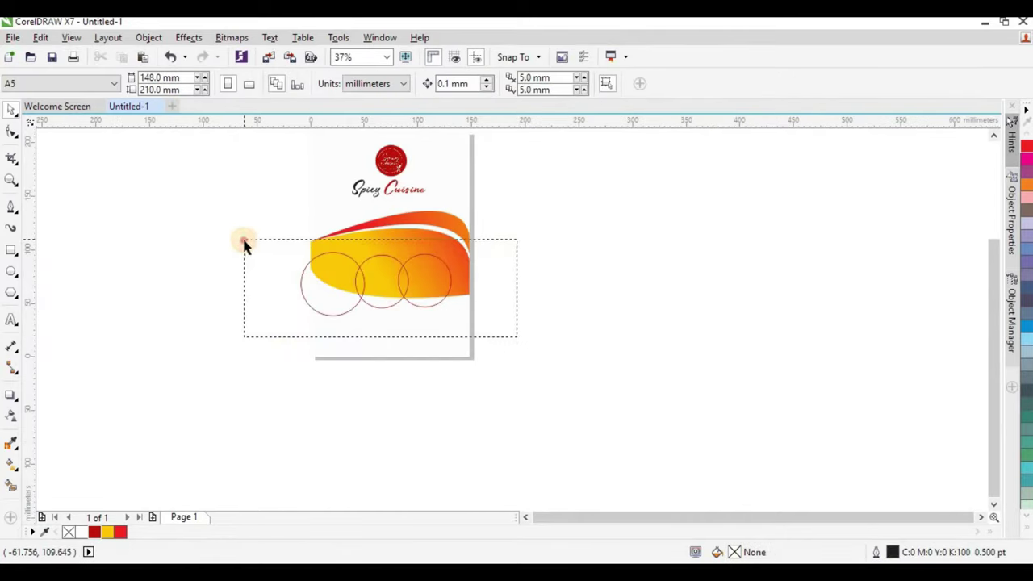
scroll(420, 305, "up", 2)
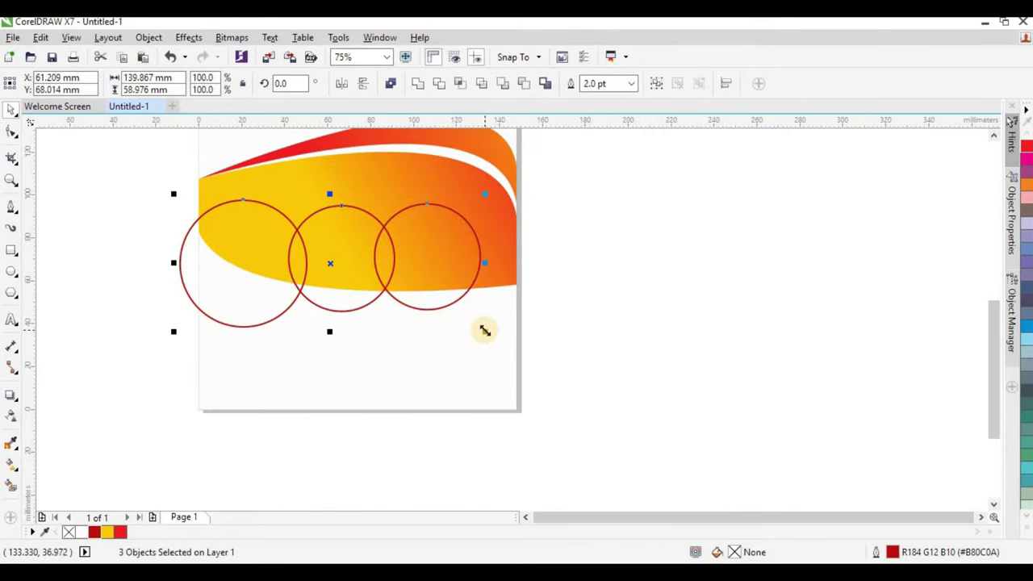
left_click_drag(490, 337, 503, 350)
left_click(560, 281)
left_click(443, 259)
left_click(353, 245)
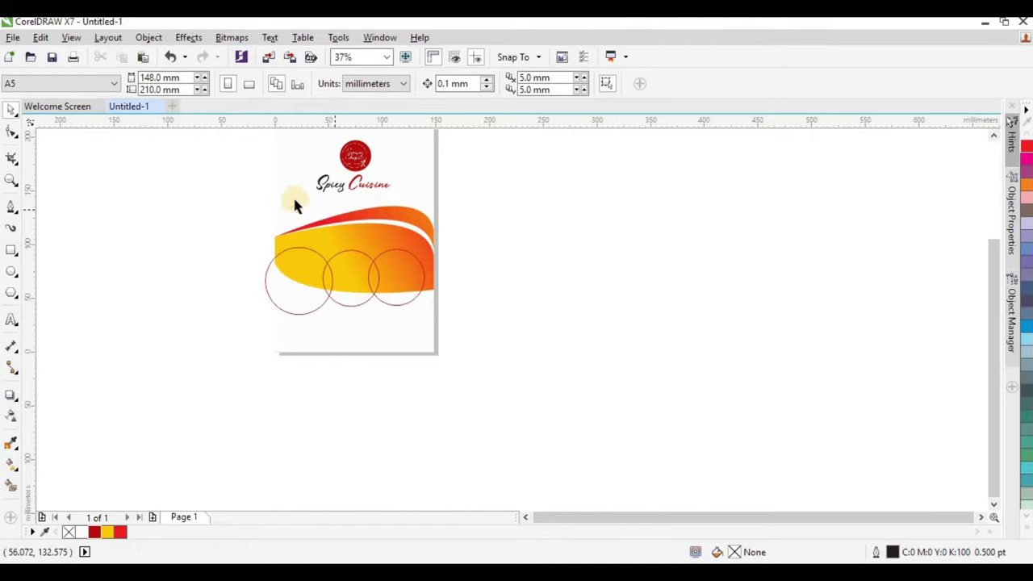
Group the waves and three circles and PowerClip them inside the page background rectangle.
scroll(299, 224, "up", 2)
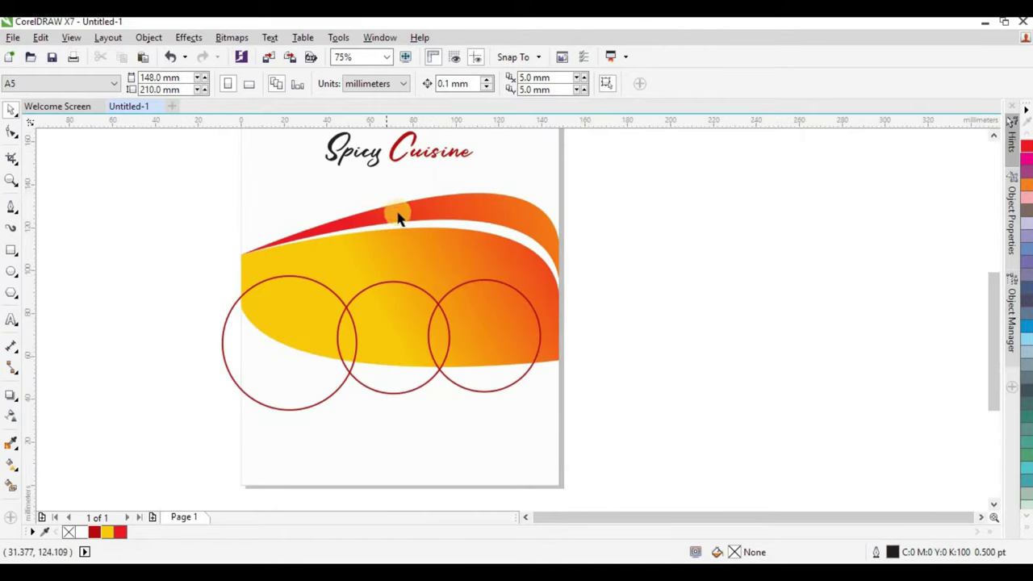
scroll(404, 214, "down", 2)
left_click(445, 203)
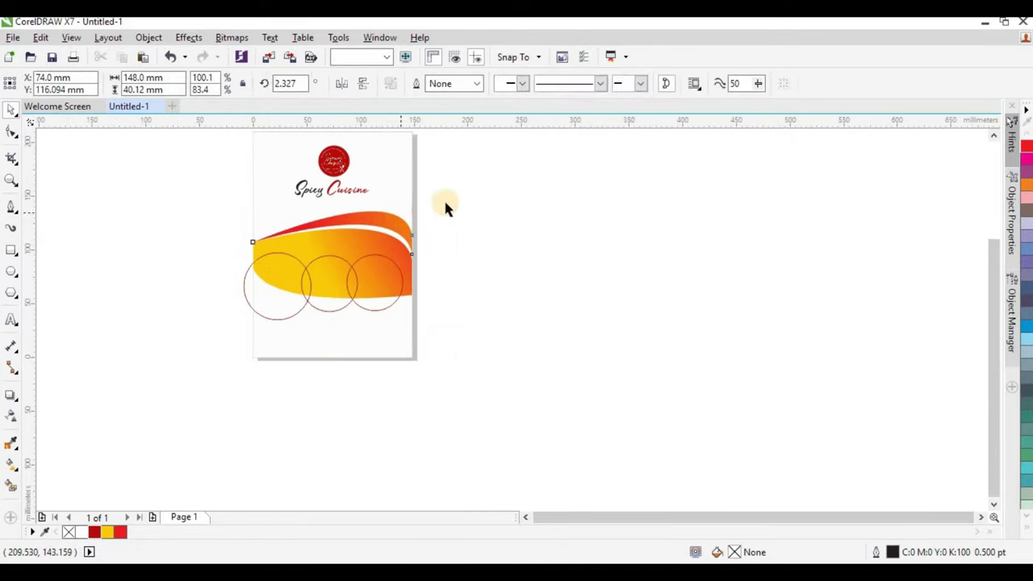
left_click_drag(466, 202, 214, 339)
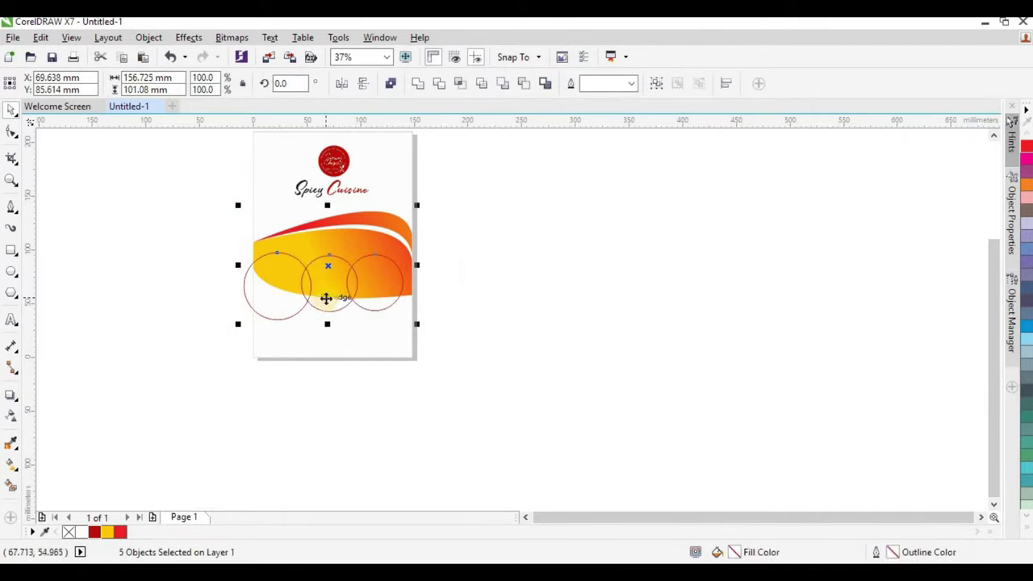
key("ctrl+g")
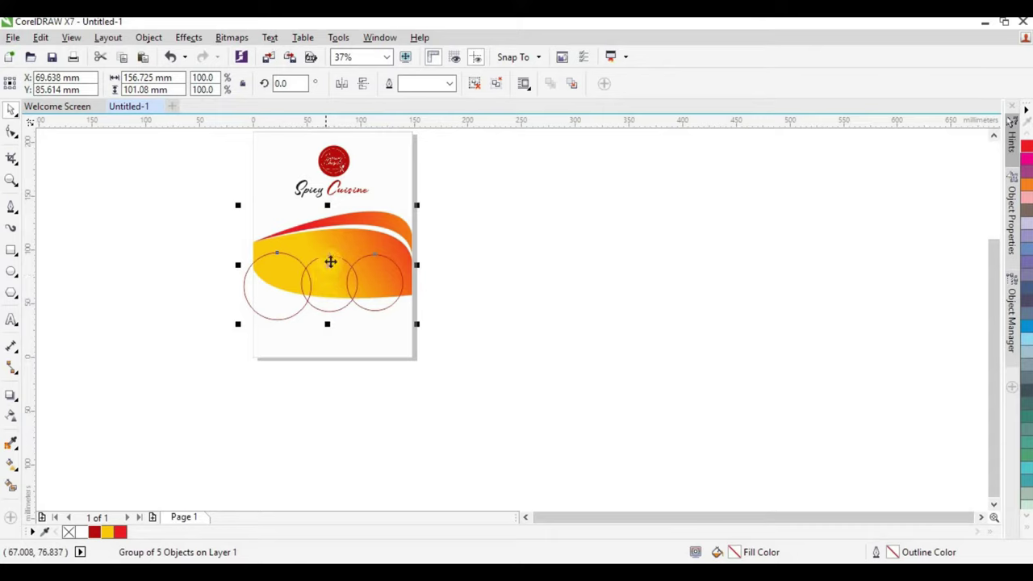
left_click_drag(340, 238, 352, 337)
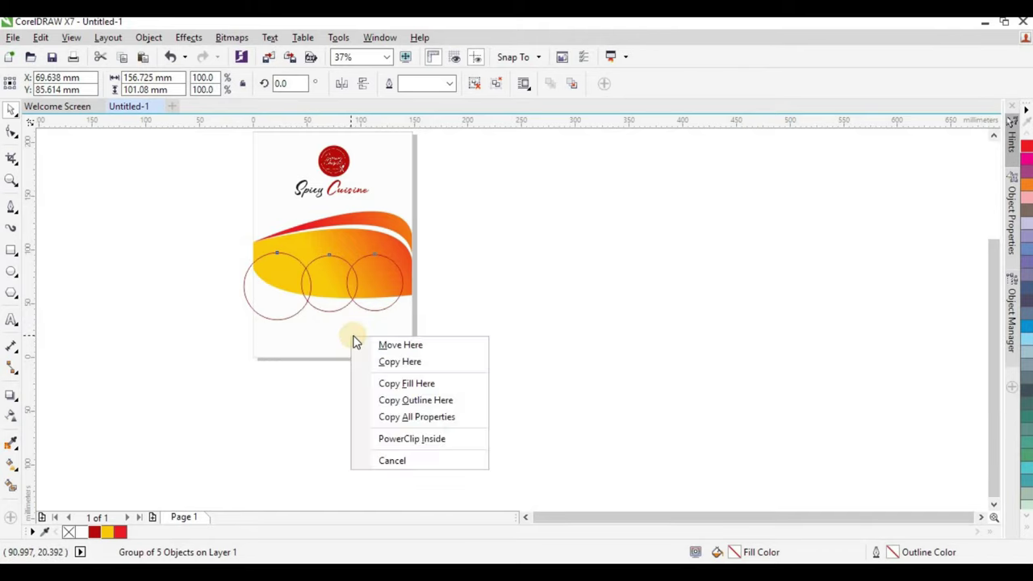
left_click(412, 439)
Edit the background PowerClip's contents, delete then restore the wave-and-circle group, and ungroup it.
left_click(337, 307)
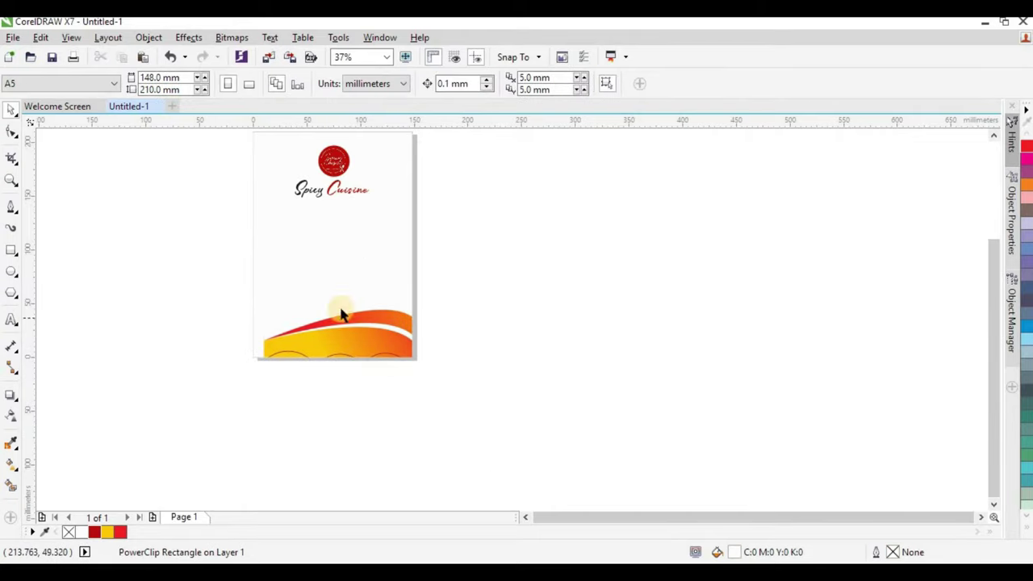
left_click(364, 268)
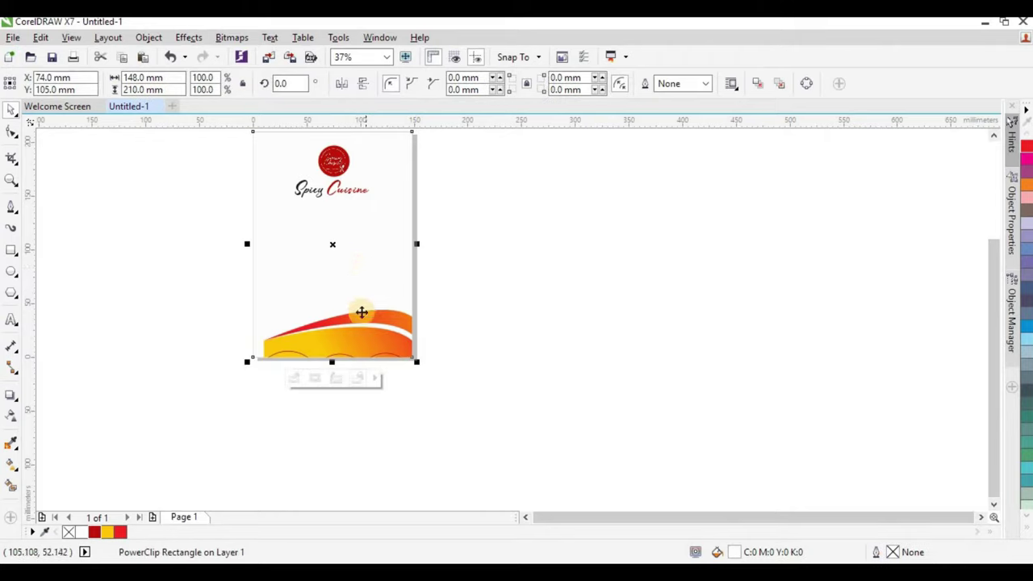
double_click(361, 312)
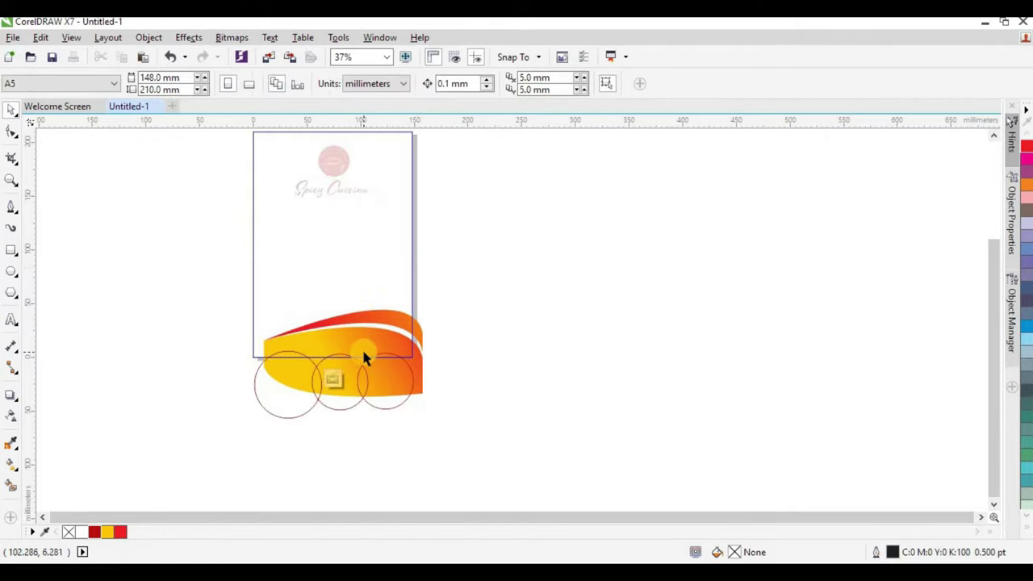
left_click(364, 345)
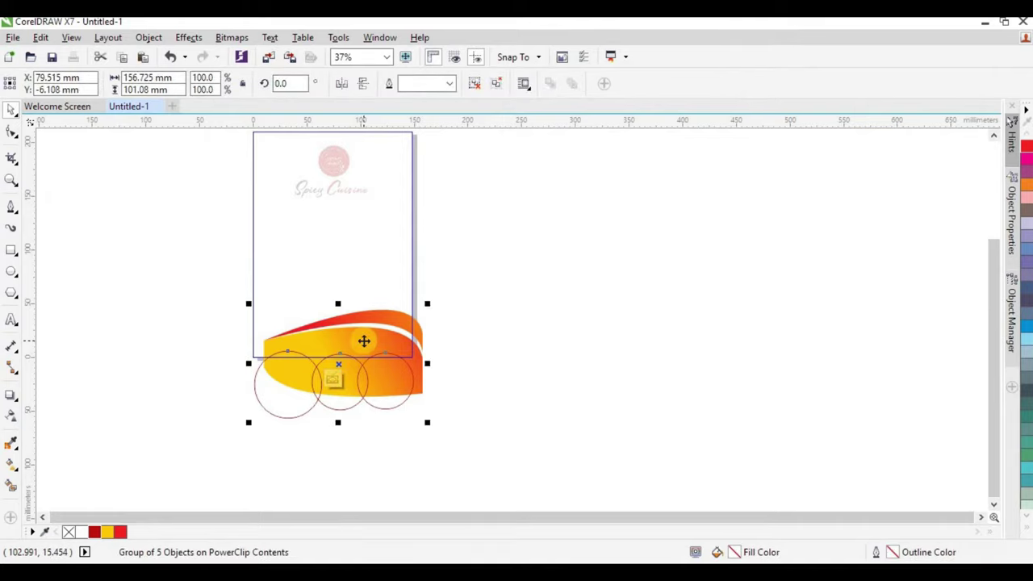
key("Delete")
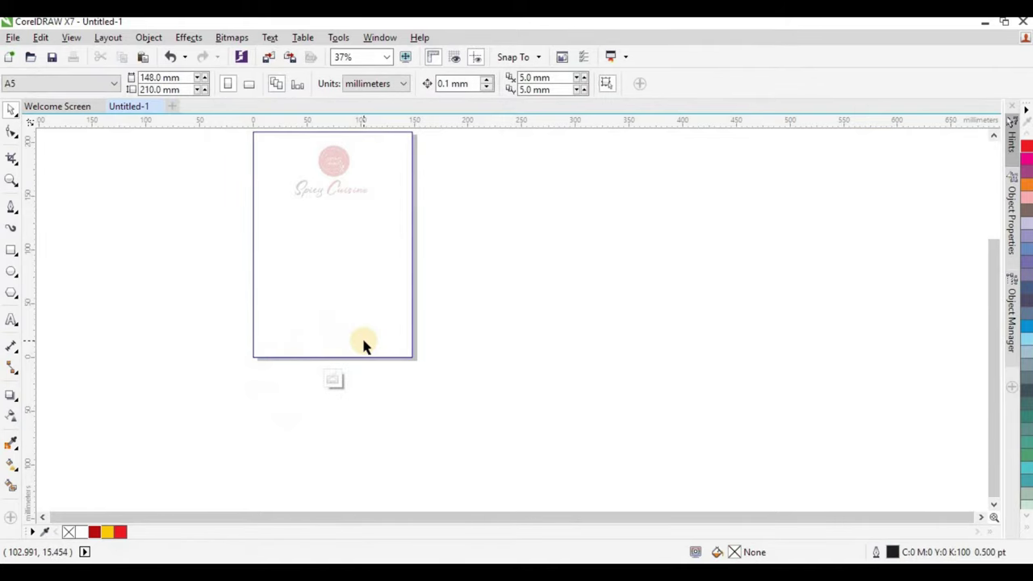
key("ctrl+z")
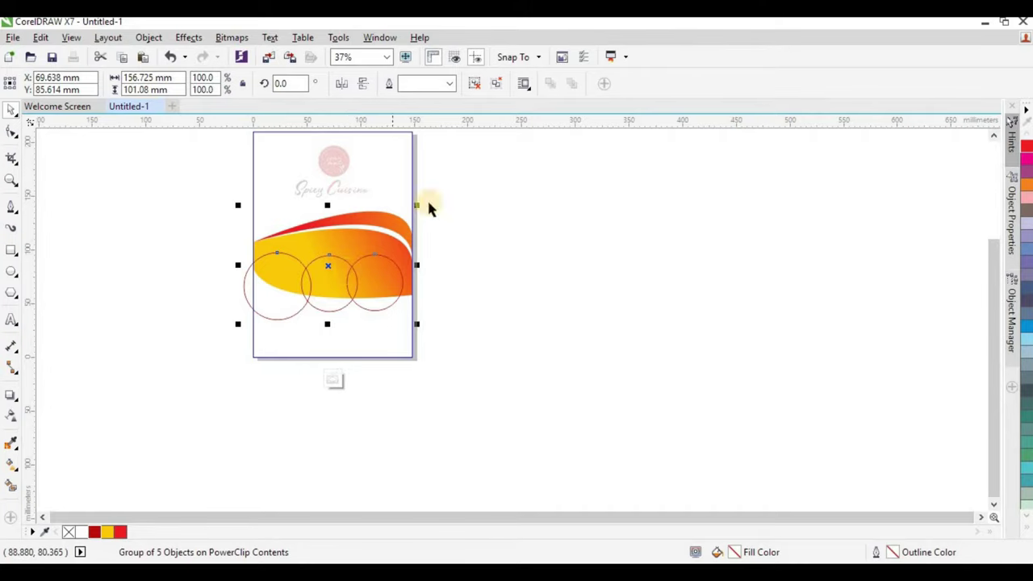
left_click(478, 85)
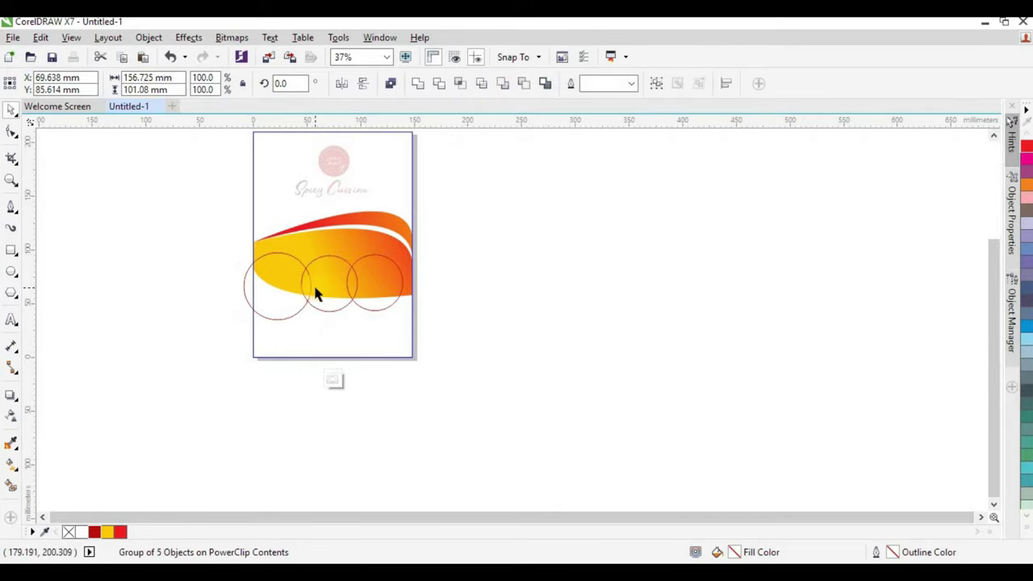
scroll(316, 291, "up", 2)
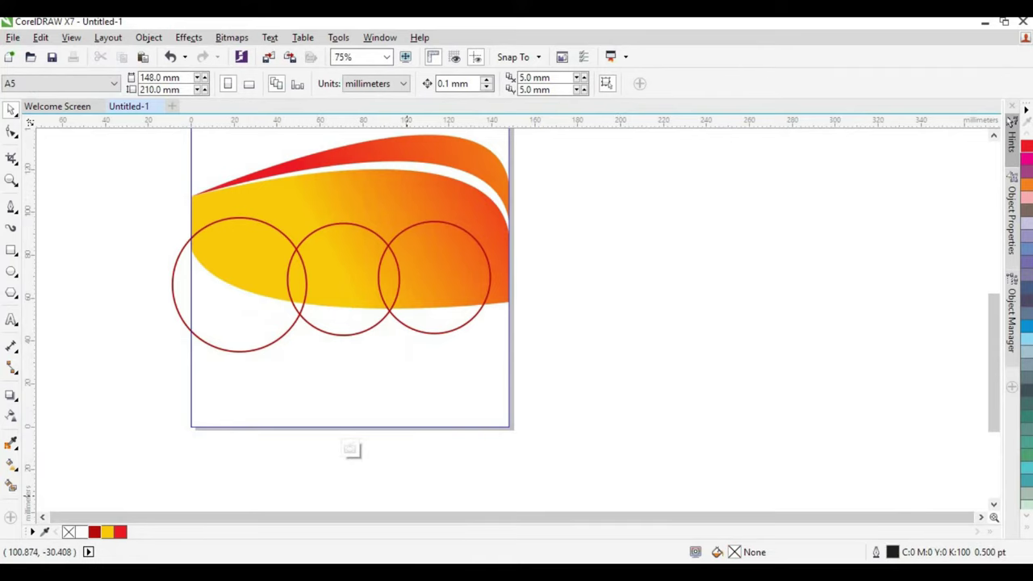
Import the three food photos from the Explorer folder into the drawing.
left_click(351, 574)
left_click(311, 142)
left_click(387, 145, "ctrl")
left_click(450, 143, "ctrl")
left_click_drag(450, 143, 667, 233)
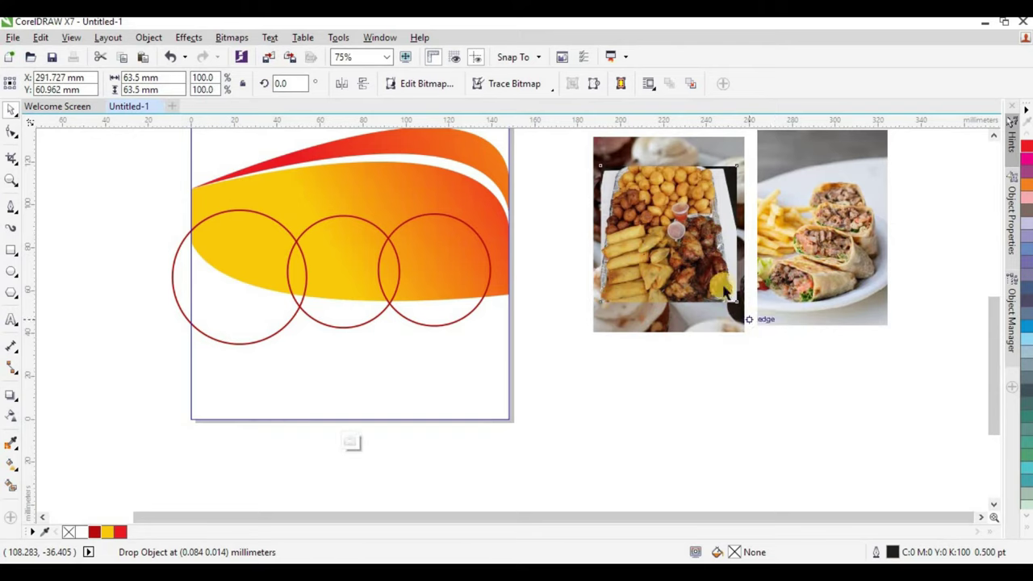
PowerClip the cupcake photo inside the left circle.
left_click(719, 228)
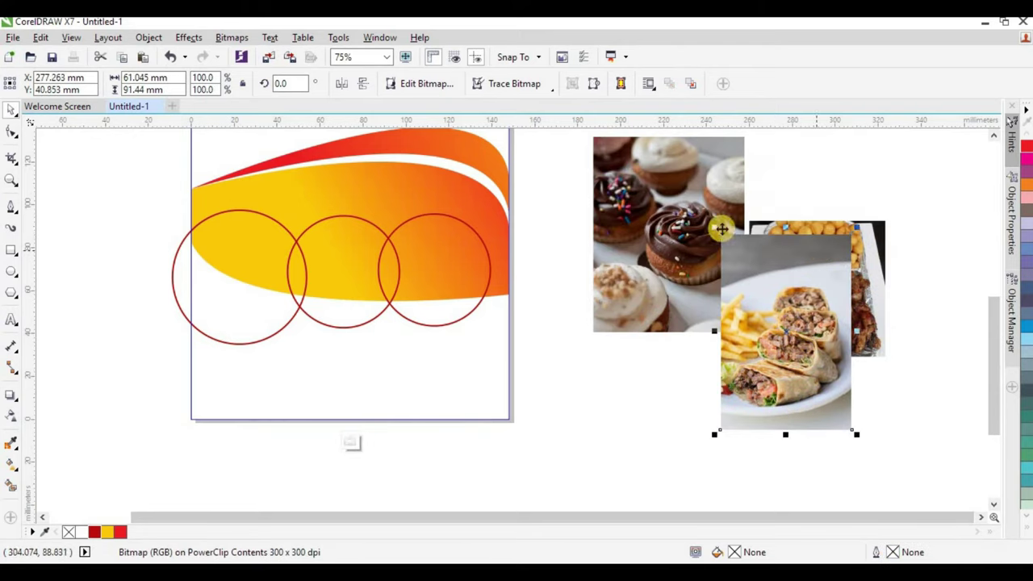
left_click(693, 214)
left_click_drag(693, 214, 242, 275)
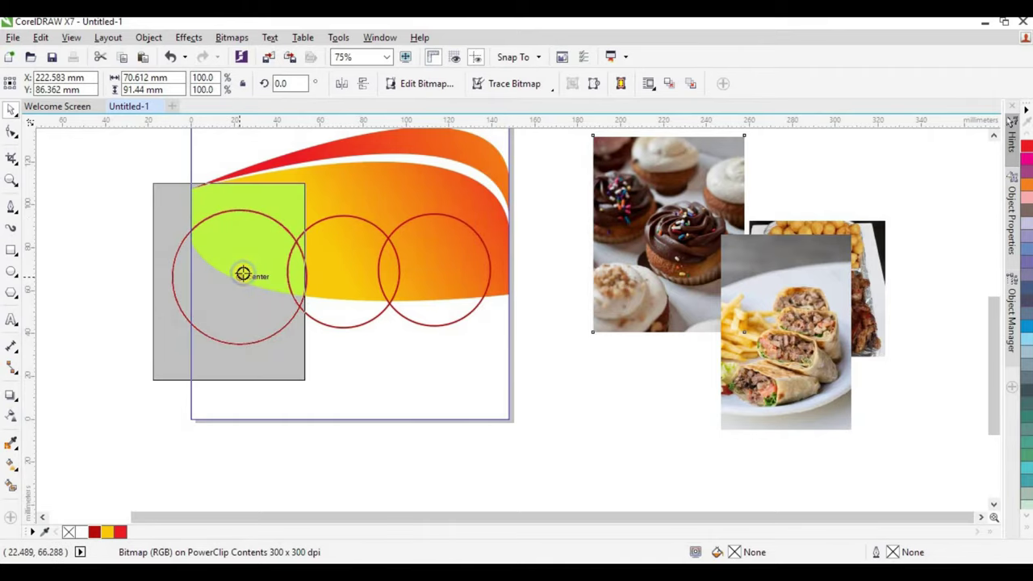
left_click_drag(242, 274, 243, 275)
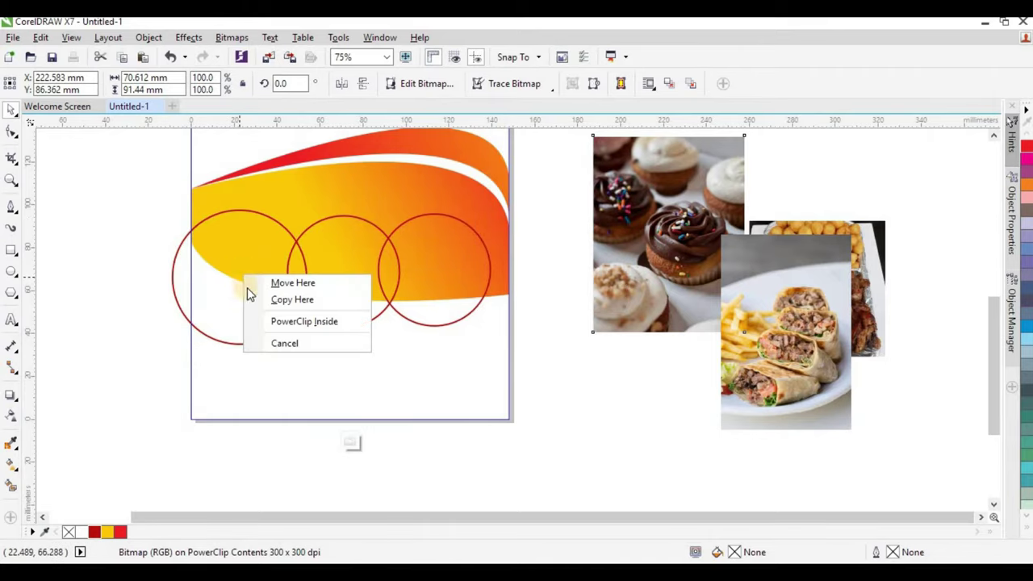
left_click(275, 322)
PowerClip the fries photo into the middle circle and the wrap photo into the right circle.
left_click(779, 338)
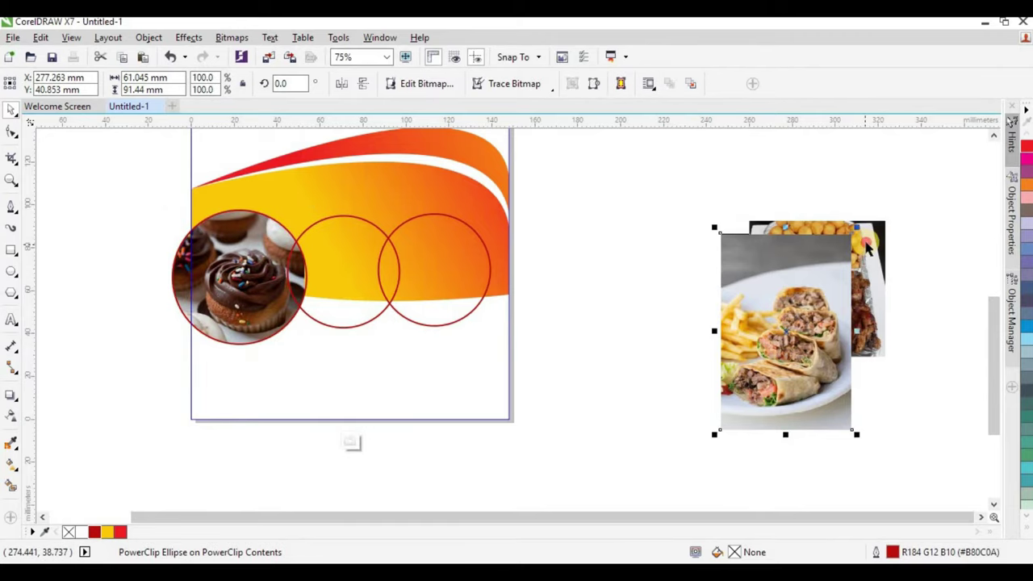
left_click_drag(867, 249, 349, 271)
left_click(408, 316)
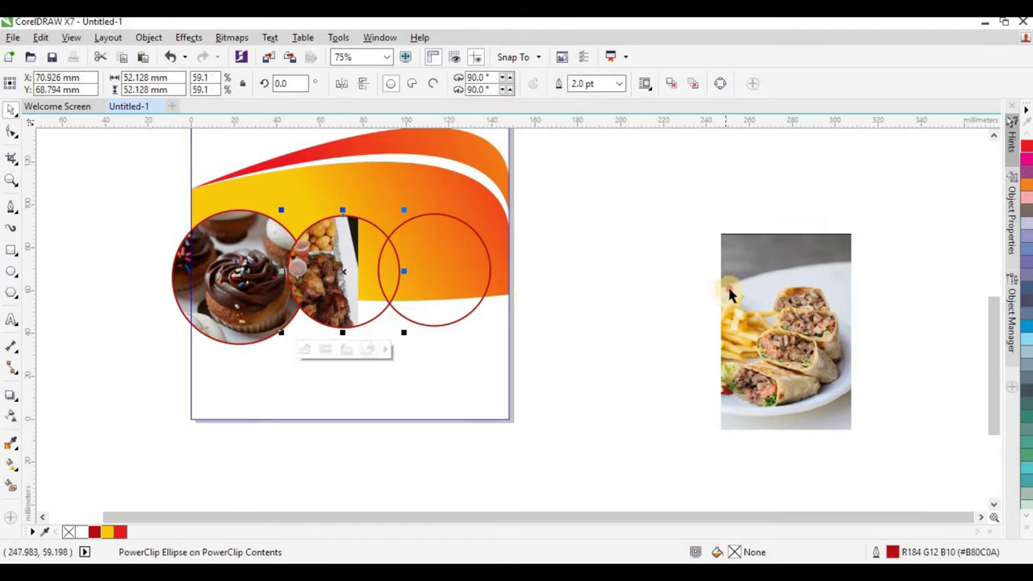
left_click_drag(751, 297, 426, 268)
left_click(492, 316)
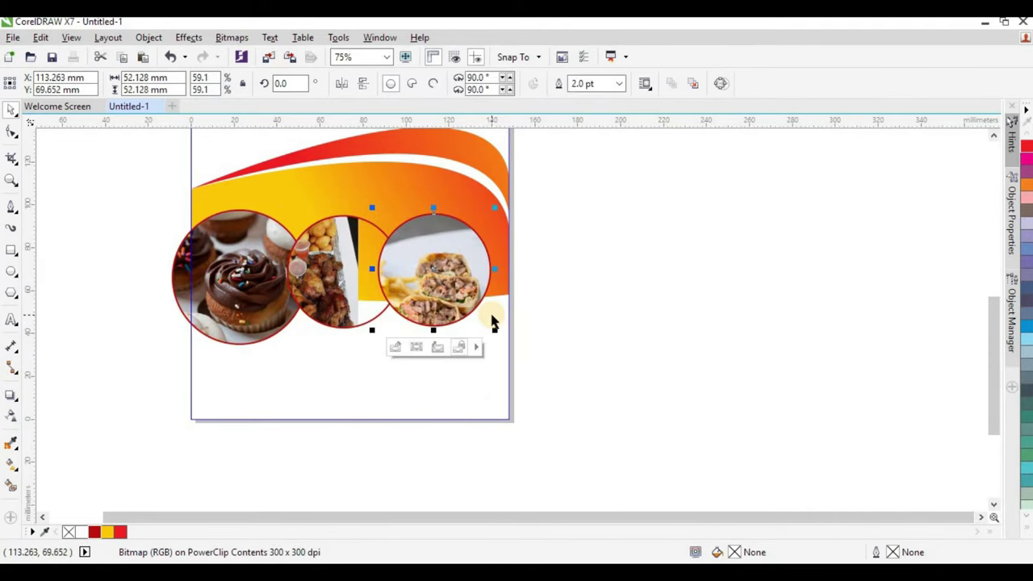
Scale the cupcake photo to about 93% and shift it right within its circle.
left_click(240, 282)
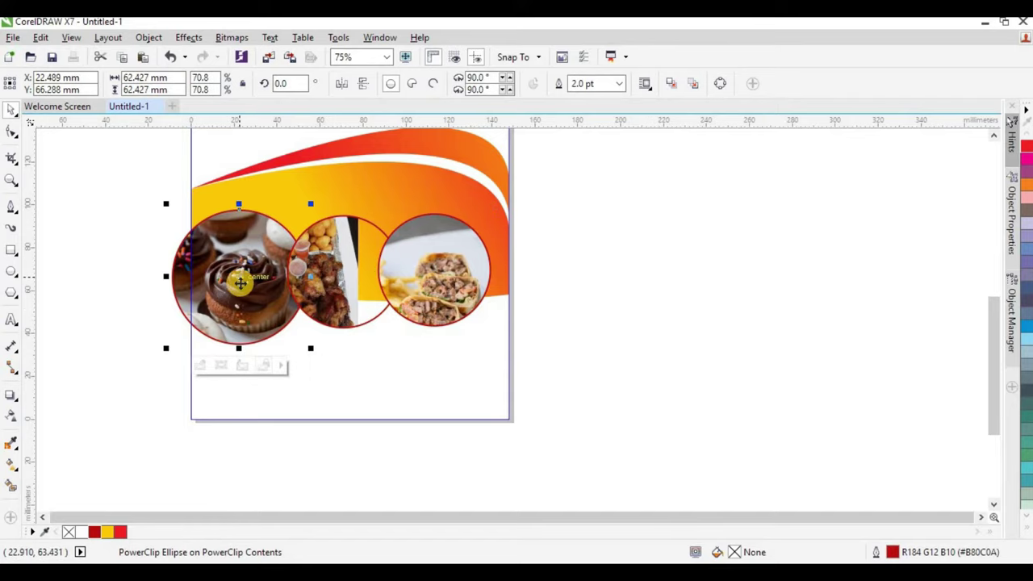
left_click(239, 281, "ctrl")
left_click_drag(309, 179, 307, 188)
left_click_drag(300, 376, 315, 357)
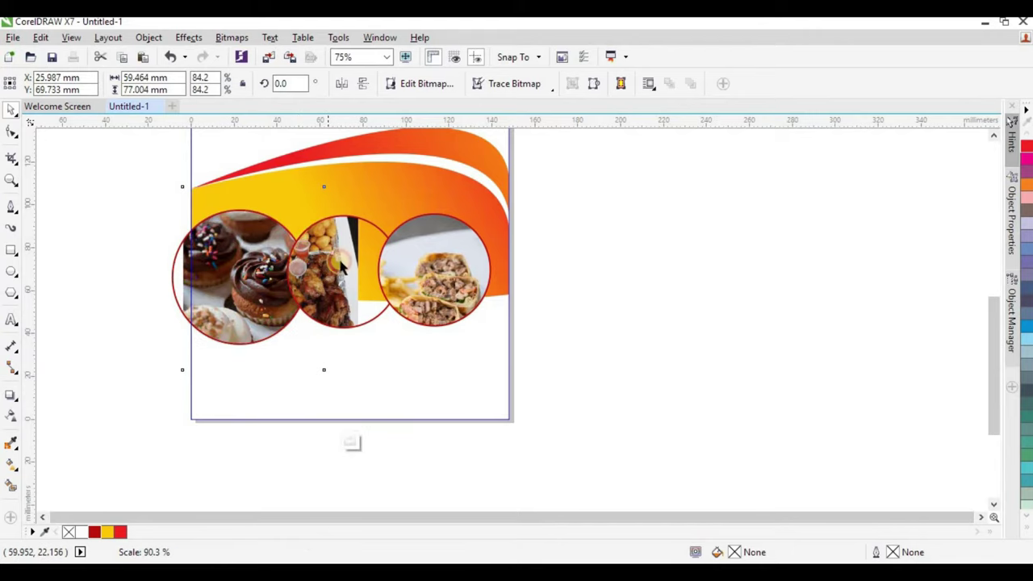
Shift and scale the fries photo to about 86%, and reposition the wrap photo.
left_click(340, 260)
left_click(330, 272, "ctrl")
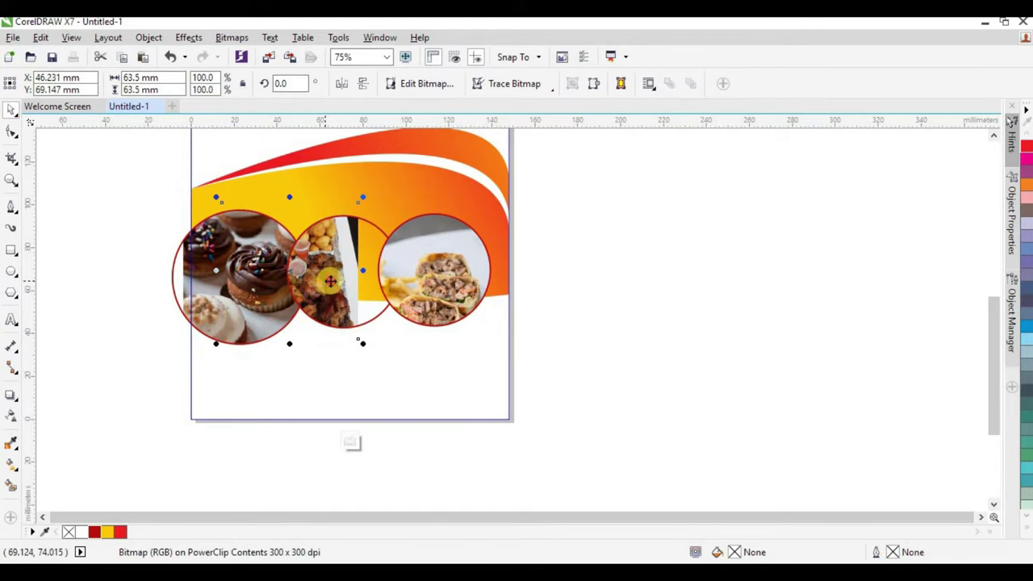
left_click_drag(329, 272, 363, 281)
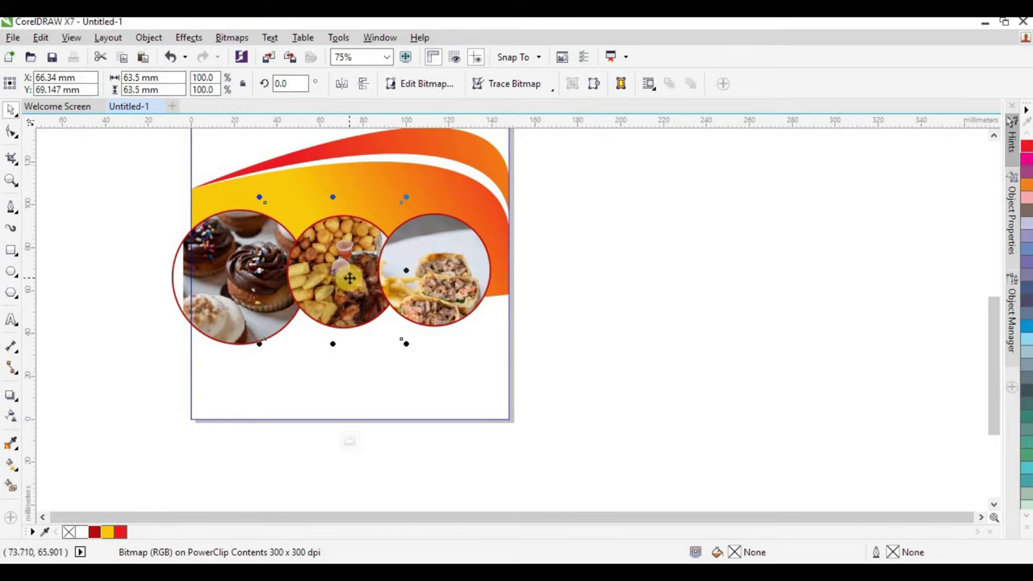
left_click_drag(405, 197, 396, 207)
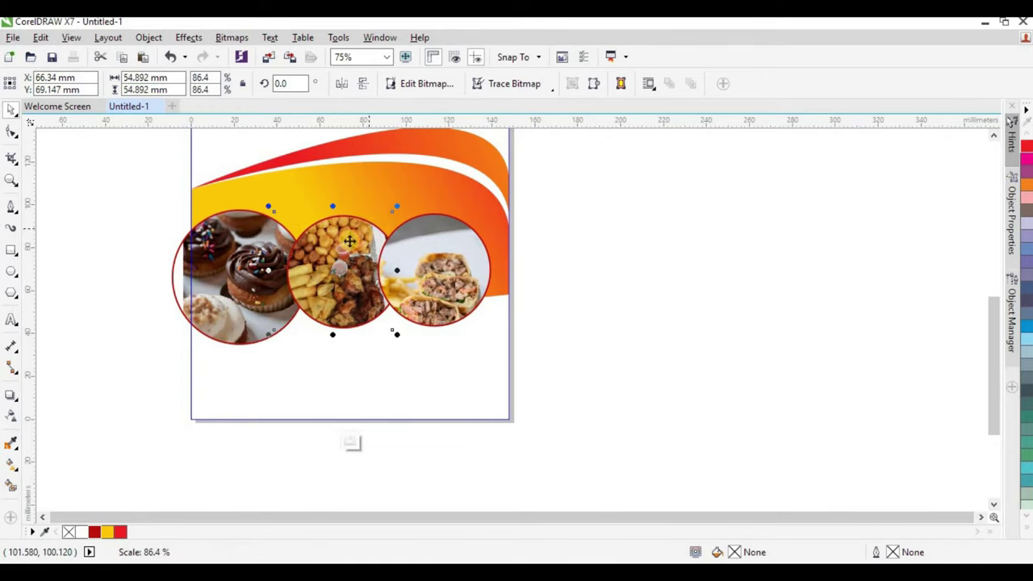
left_click(434, 265)
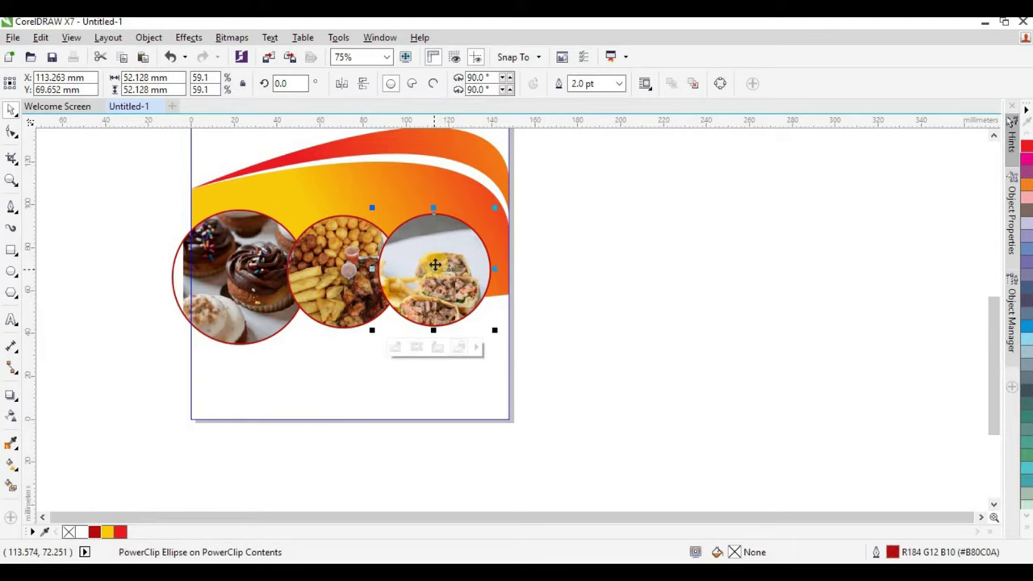
left_click(435, 252, "ctrl")
left_click_drag(442, 277, 443, 279)
Thicken the outlines of all three food circles to 3.0 pt.
left_click(595, 243)
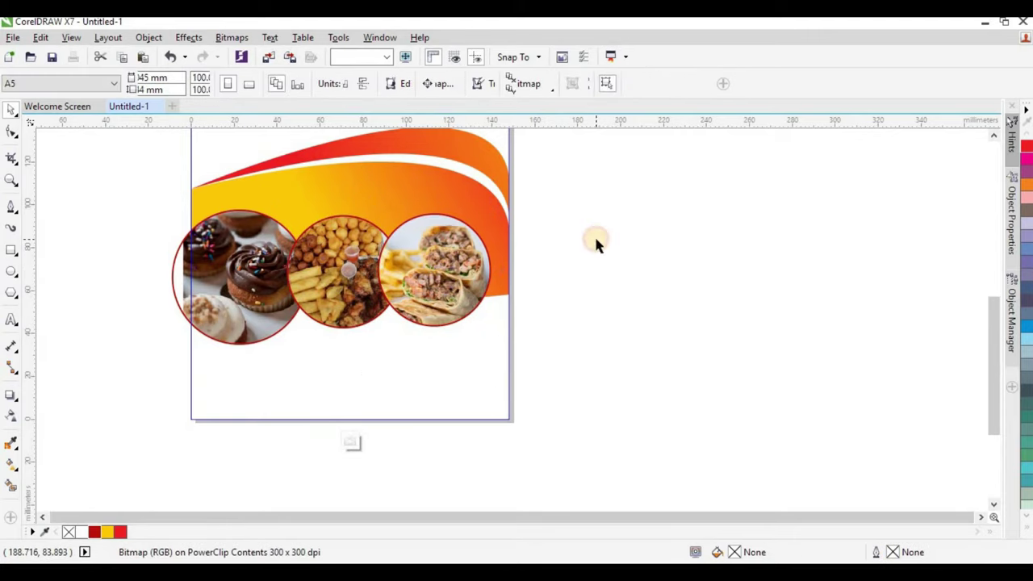
left_click_drag(605, 199, 166, 349)
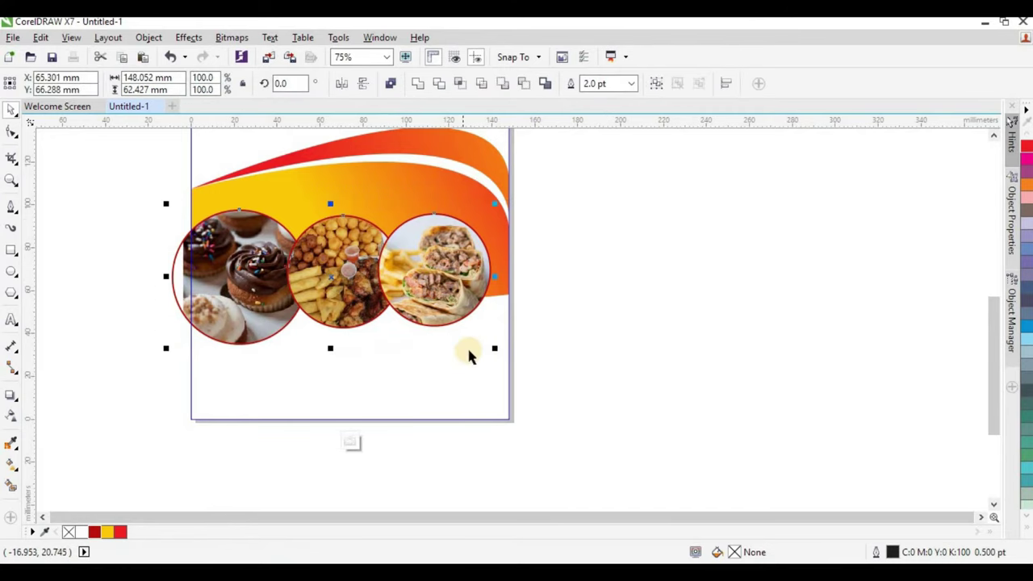
left_click_drag(495, 348, 498, 352)
key("Escape")
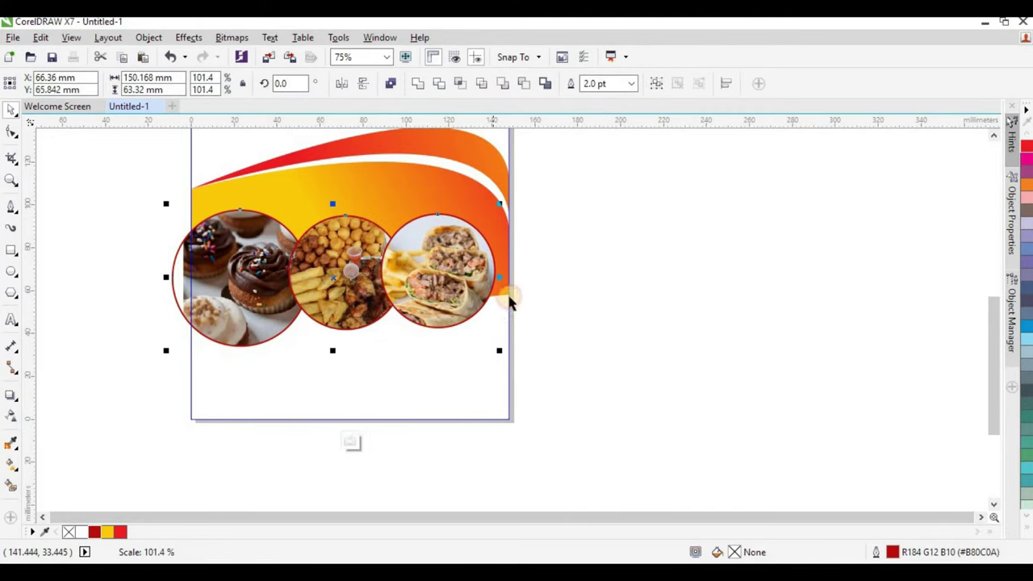
left_click(630, 85)
left_click(632, 85)
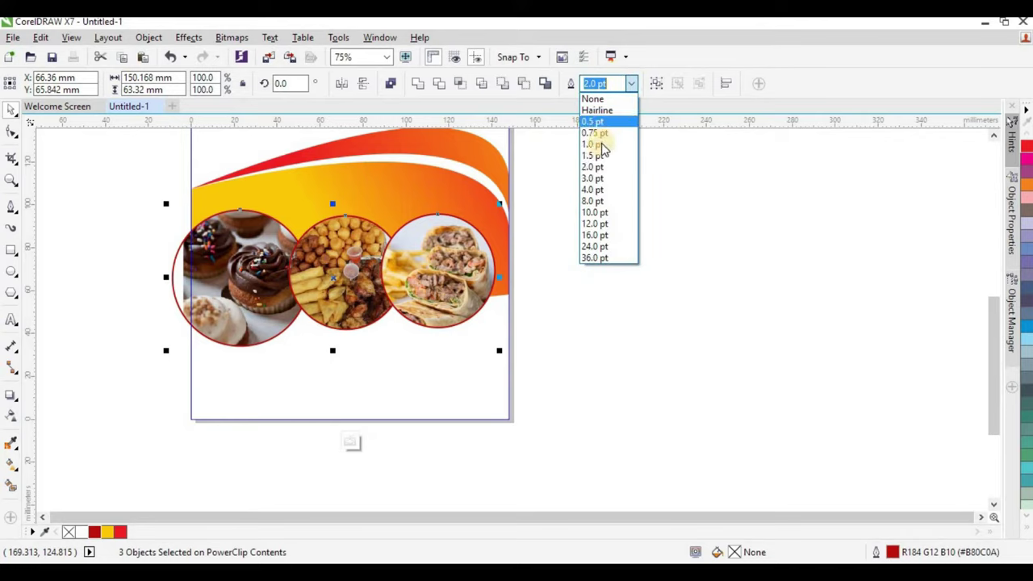
left_click(591, 171)
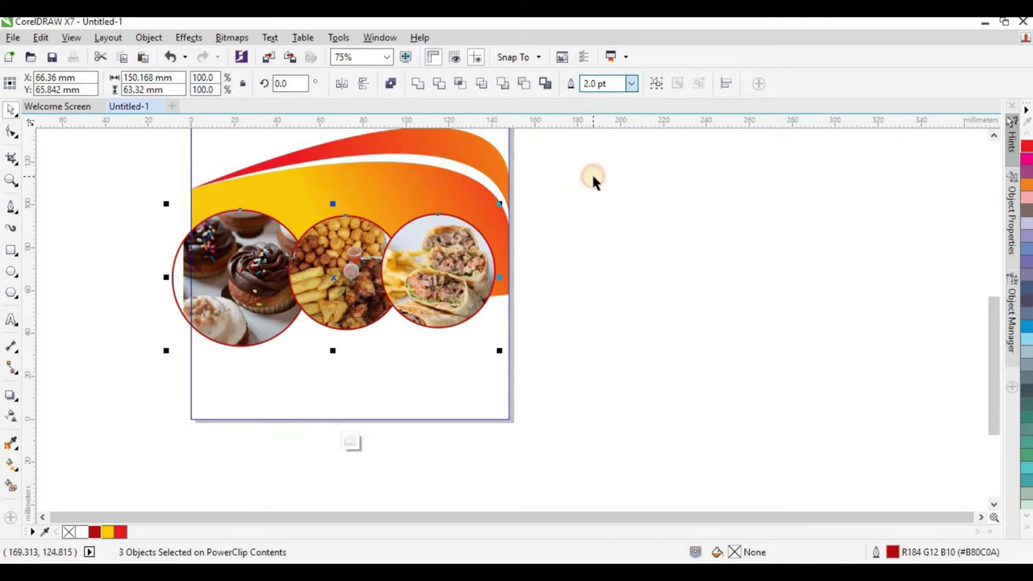
left_click(583, 216)
Finish editing the background PowerClip so the logo and title show fully.
left_click(480, 301, "ctrl")
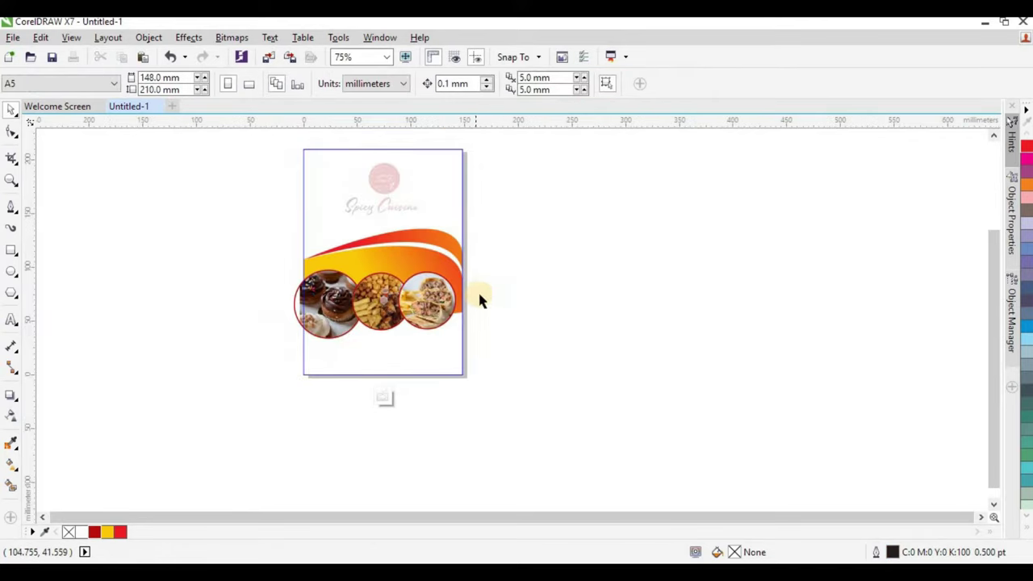
left_click(551, 257, "ctrl")
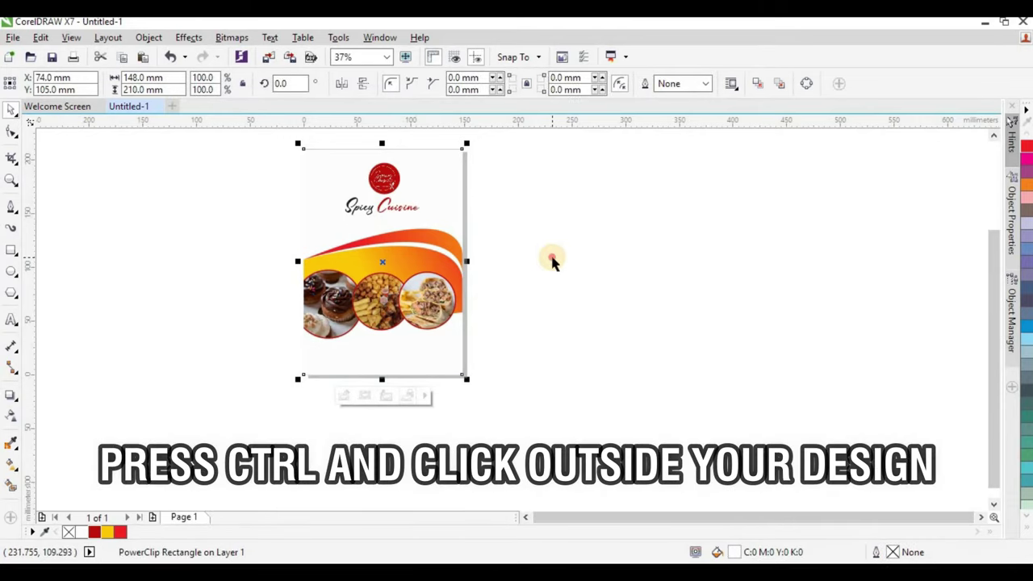
left_click(551, 260)
scroll(468, 266, "down", 1)
scroll(453, 272, "up", 1)
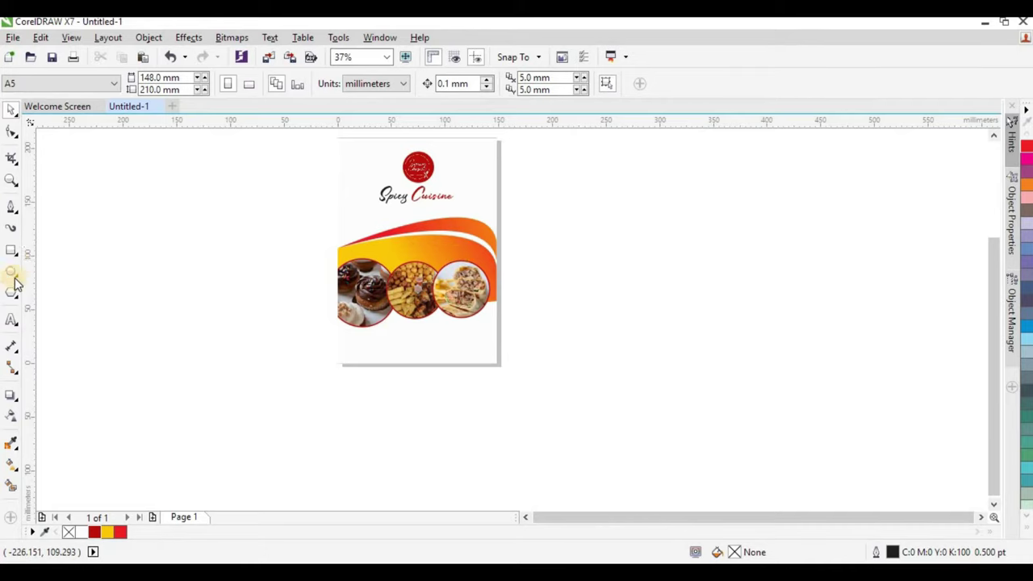
Type a phone number as 24 pt Arial artistic text just below the page.
left_click(14, 320)
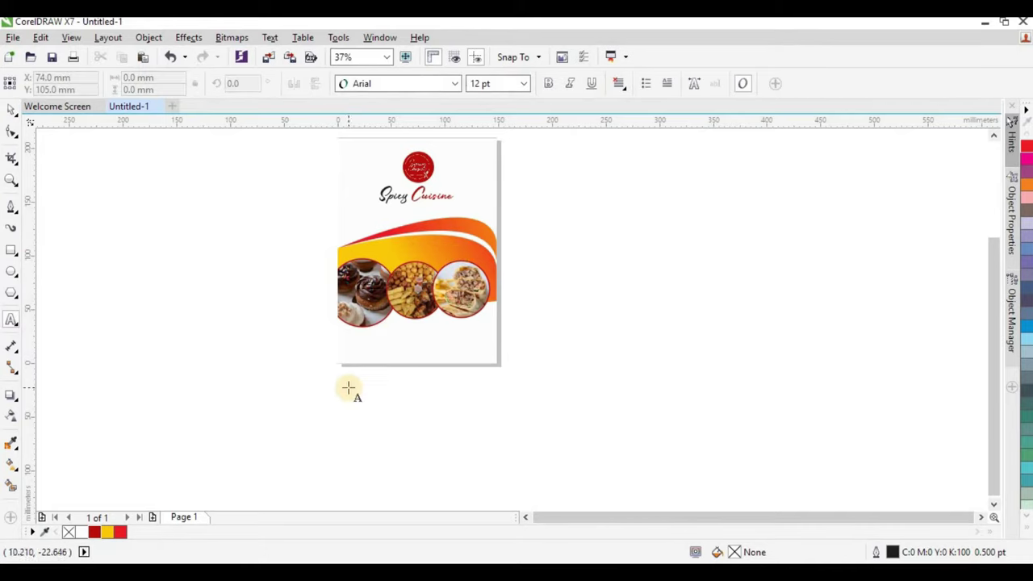
left_click(273, 396)
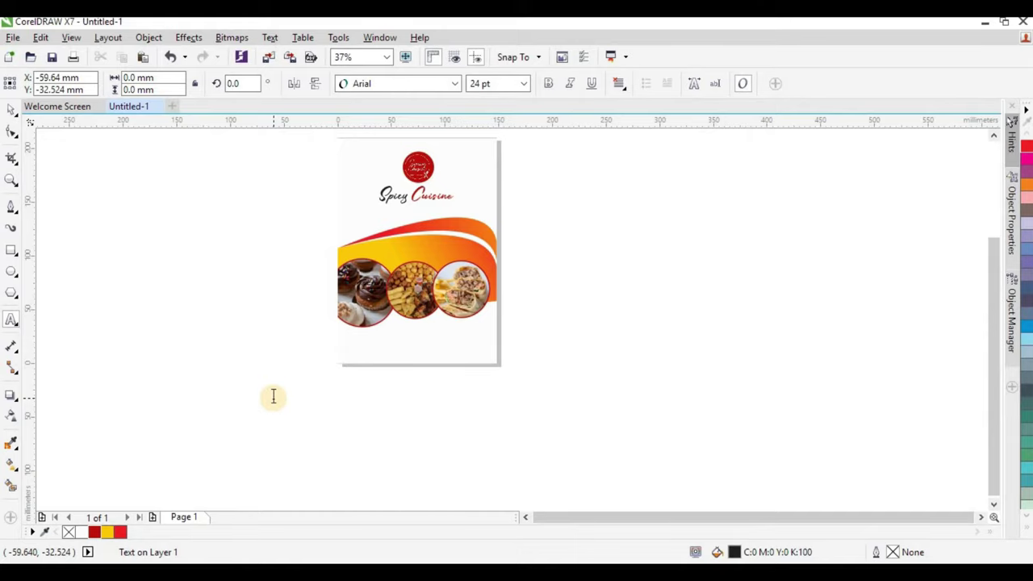
scroll(290, 404, "up", 2)
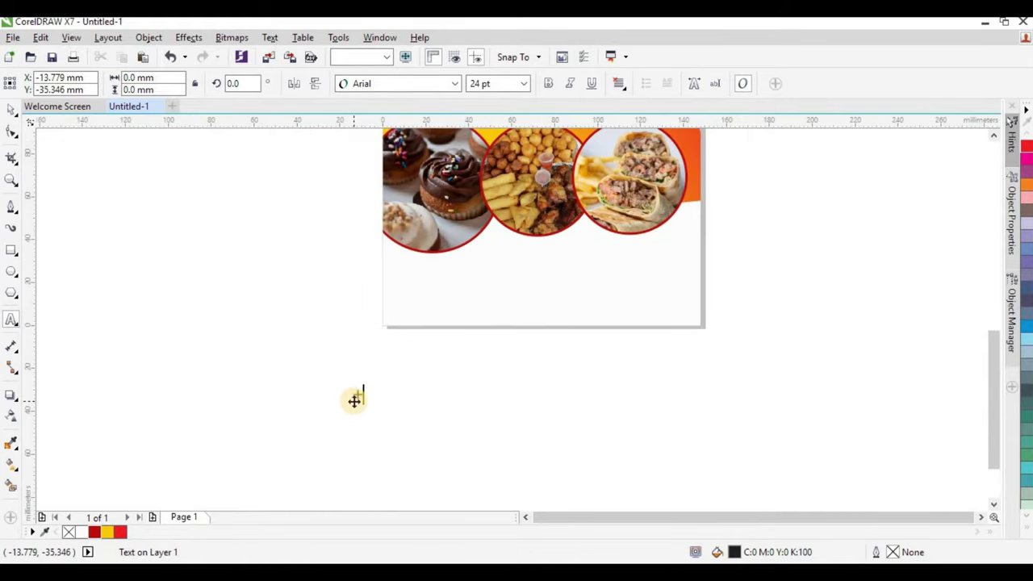
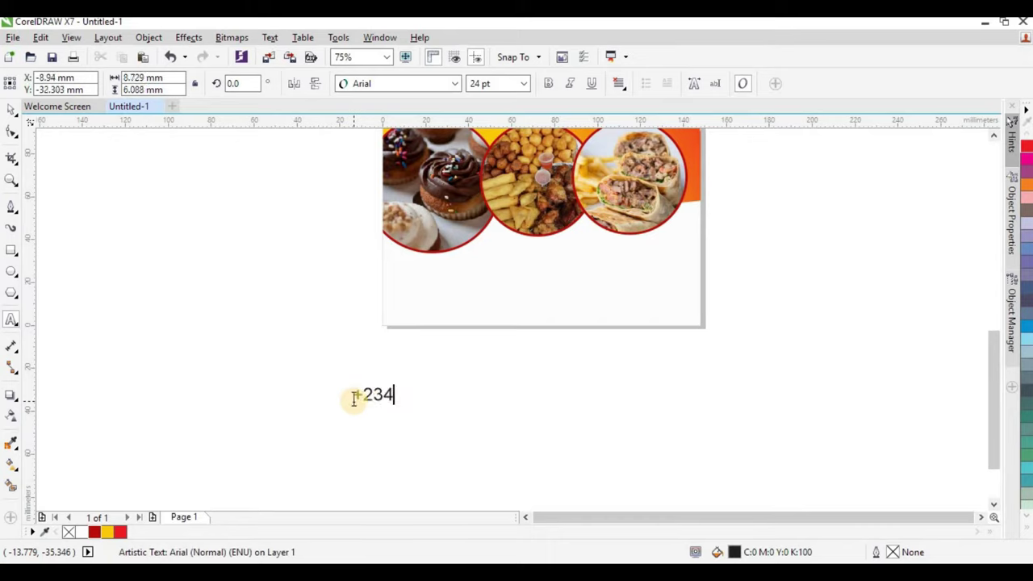
key("XF86MonBrightnessDown")
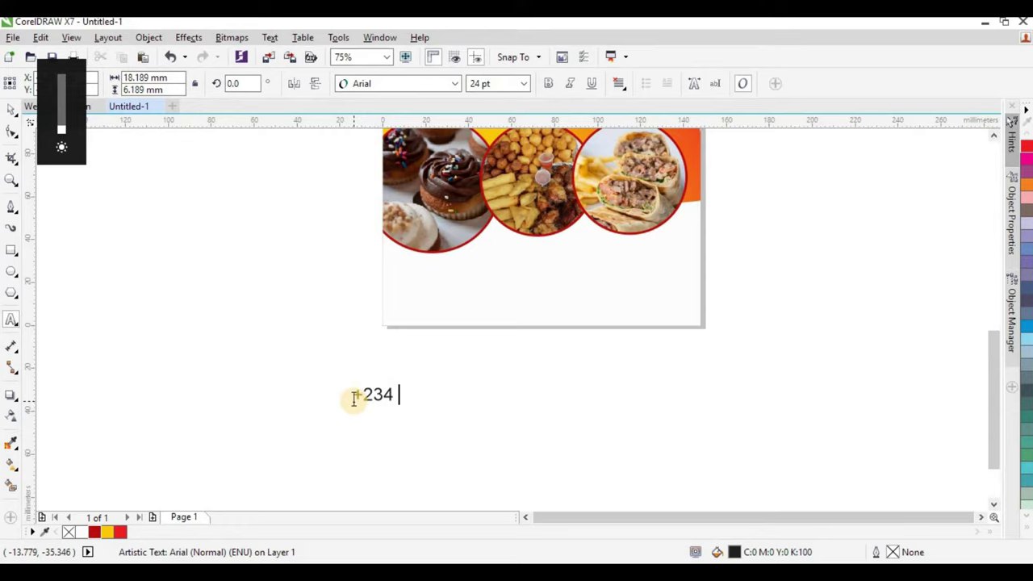
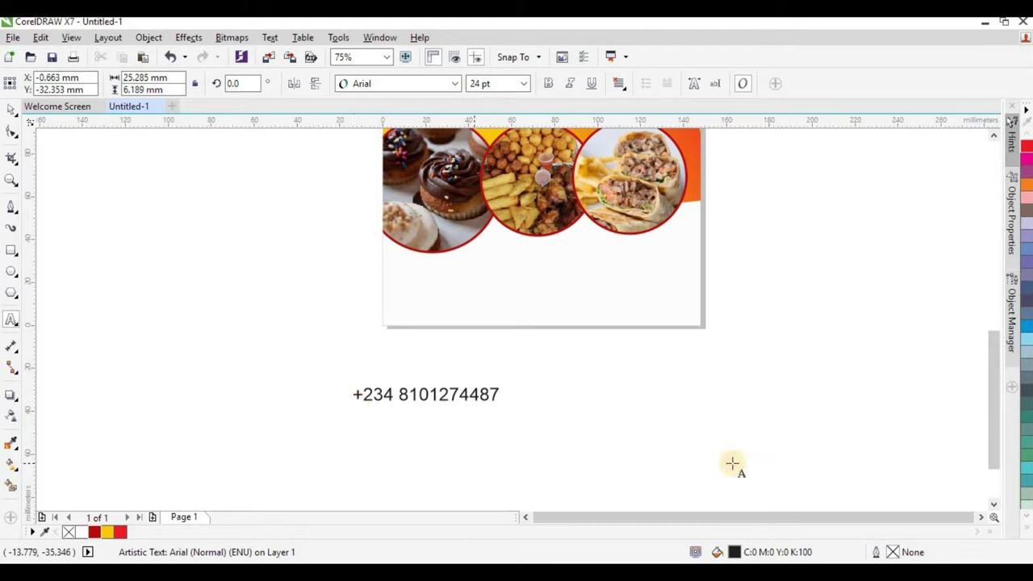
key("Escape")
Set the phone number to NewsGoth Cn BT 14 pt and move it onto the page below the food circles.
left_click(11, 108)
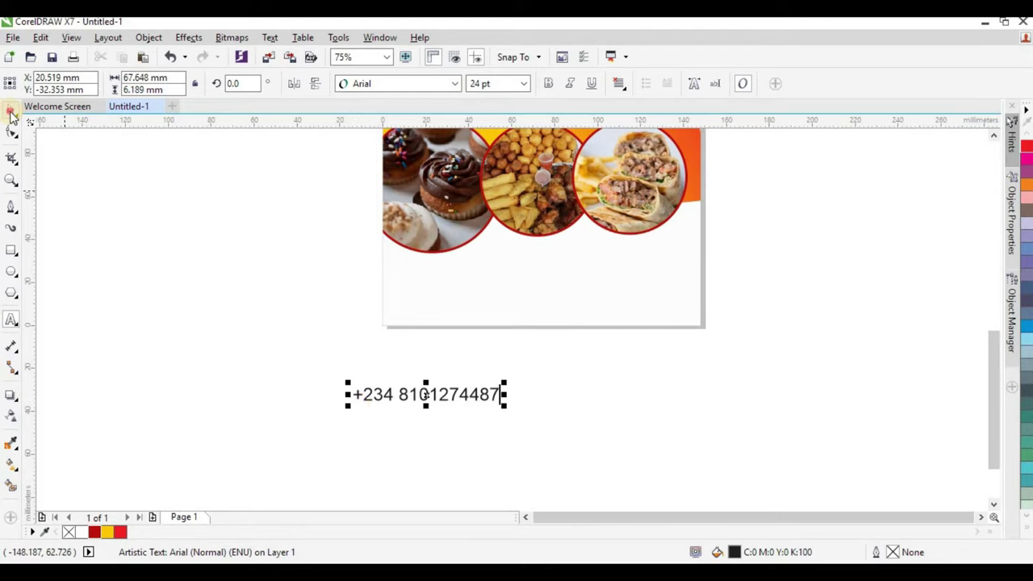
left_click(445, 83)
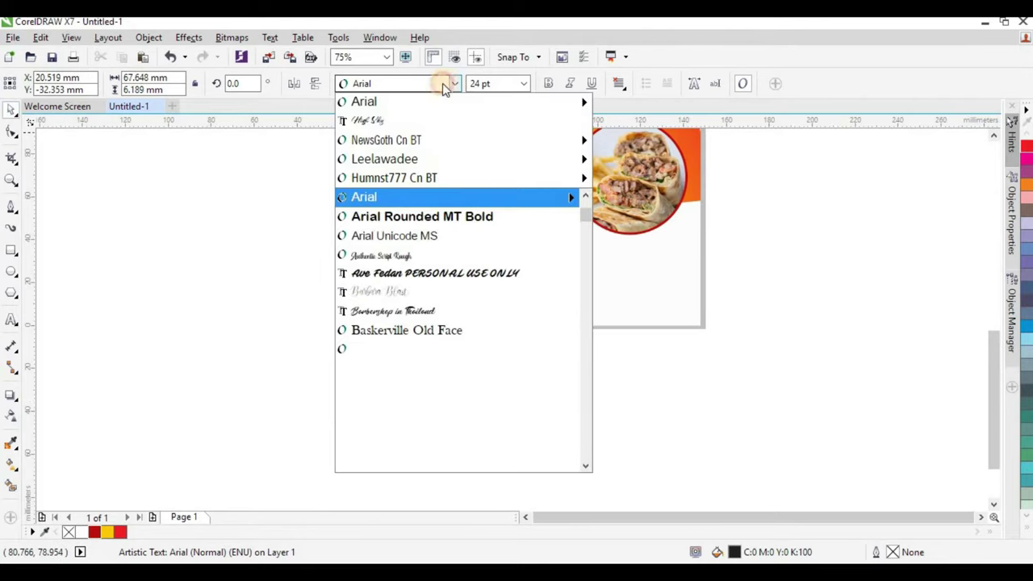
left_click(390, 141)
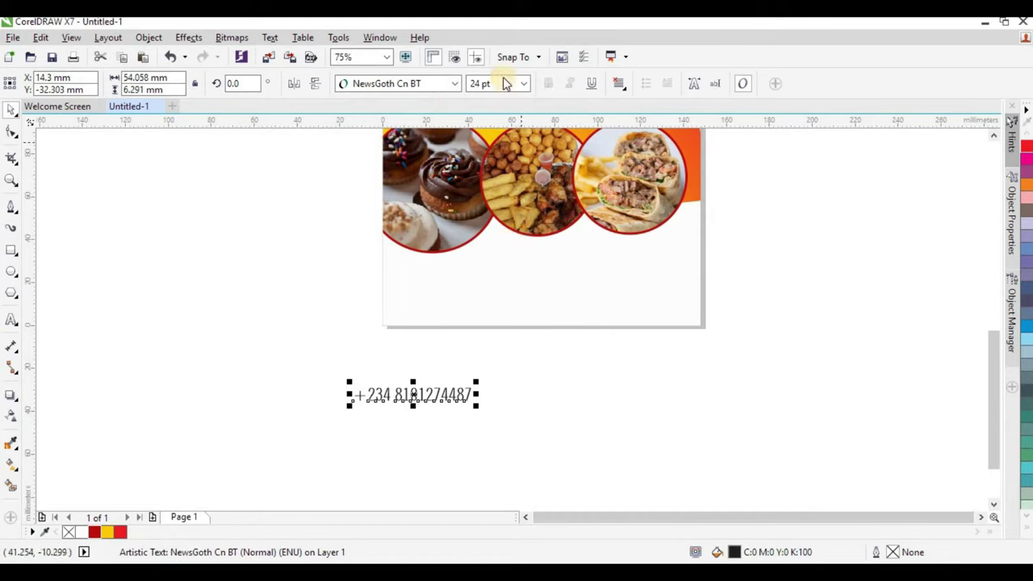
left_click(523, 83)
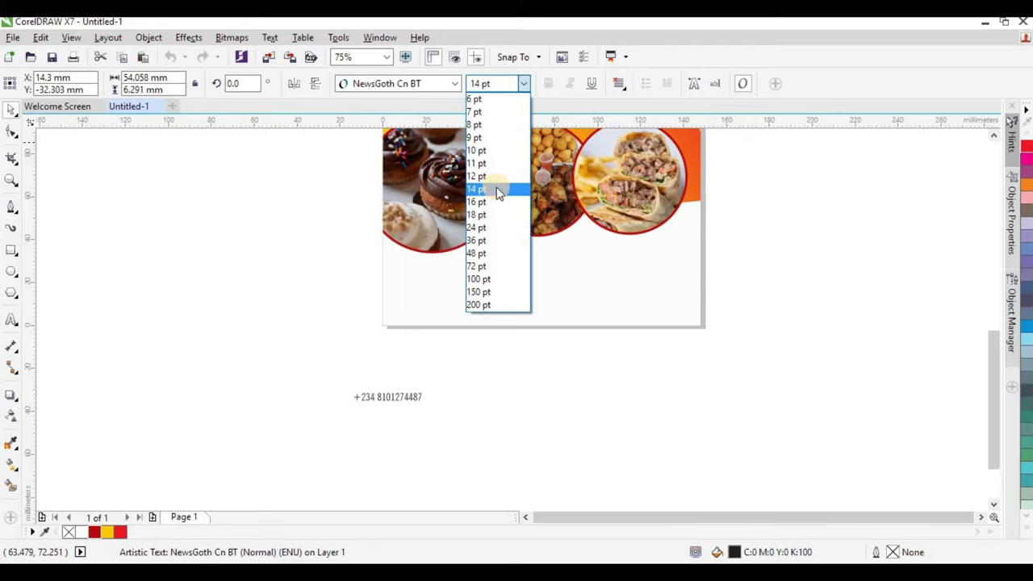
left_click(495, 187)
left_click_drag(408, 396, 494, 304)
scroll(515, 315, "up", 2)
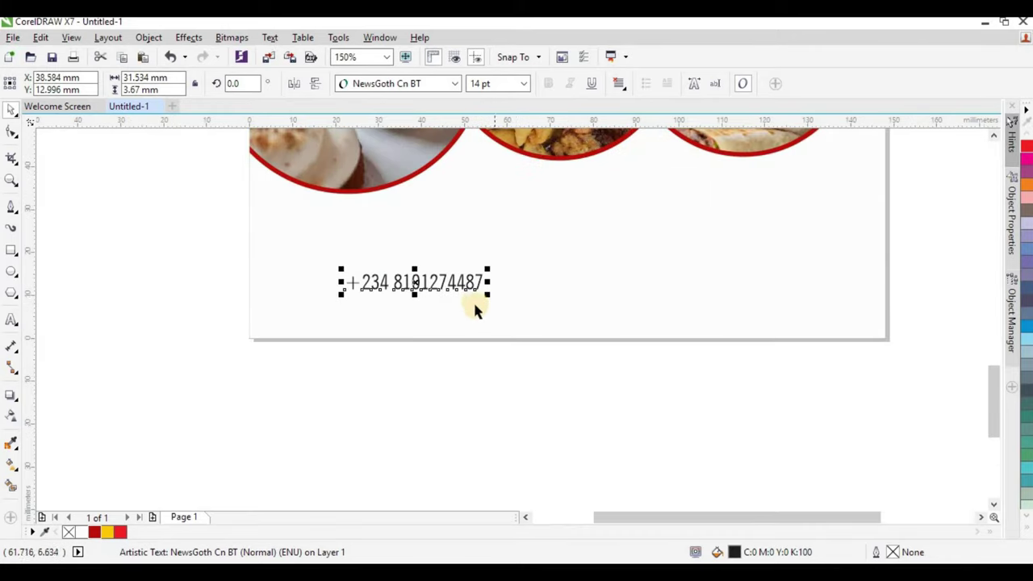
Duplicate the phone number to its right and retype the copy's digits as a second number.
left_click_drag(470, 284, 638, 283)
right_click(638, 283)
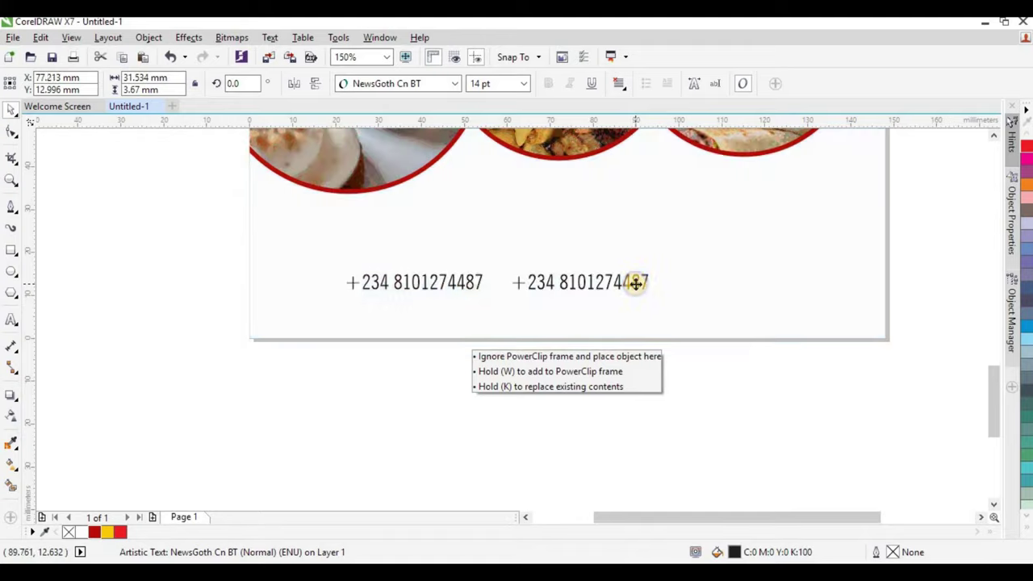
left_click(581, 282)
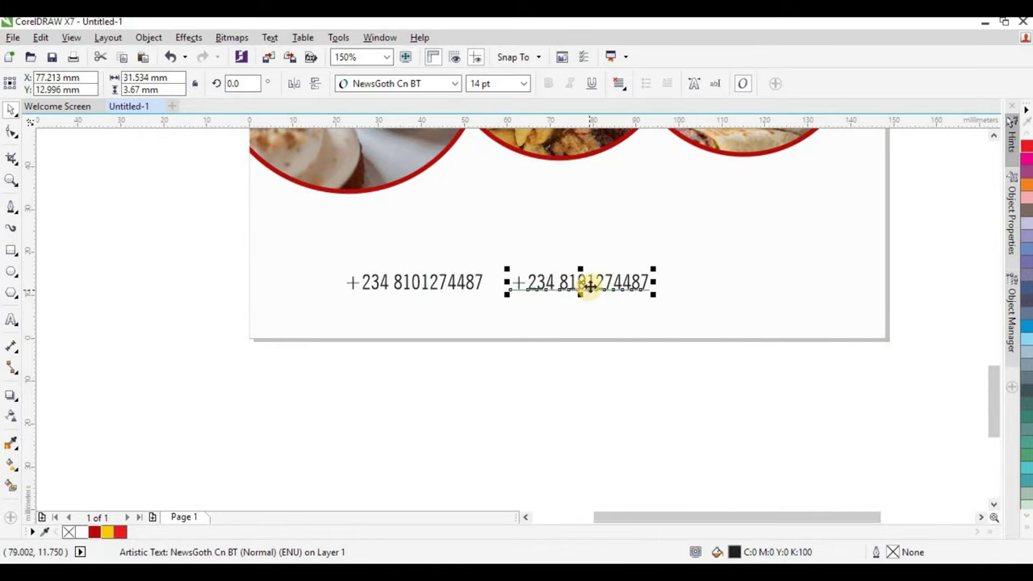
double_click(590, 284)
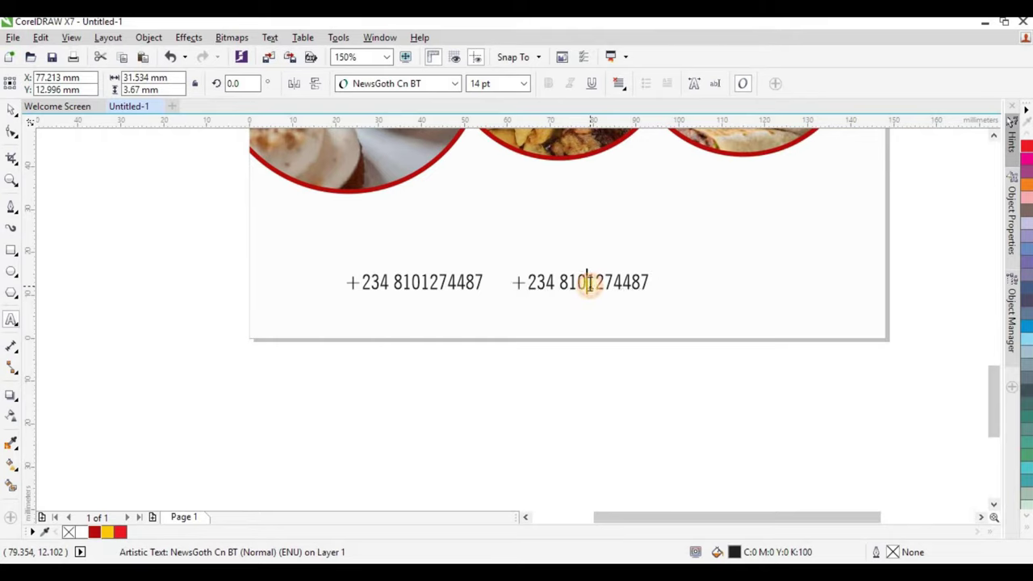
left_click(557, 281)
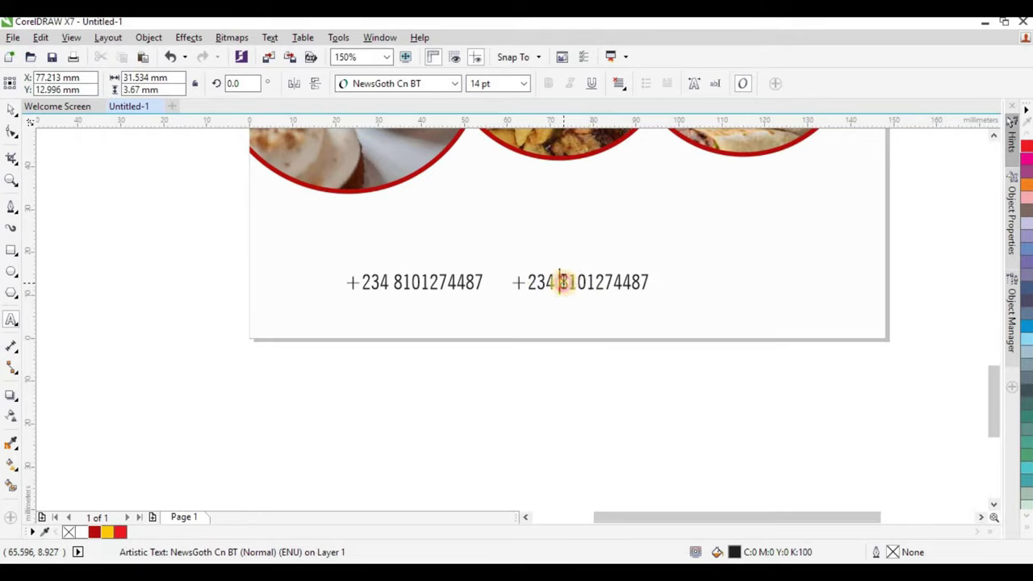
left_click_drag(560, 283, 656, 281)
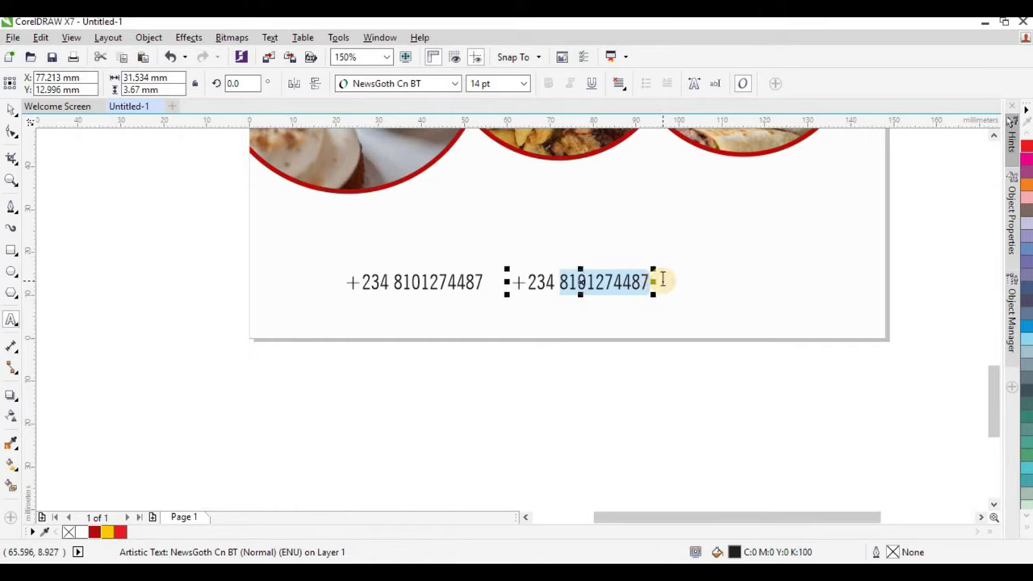
type("9085093")
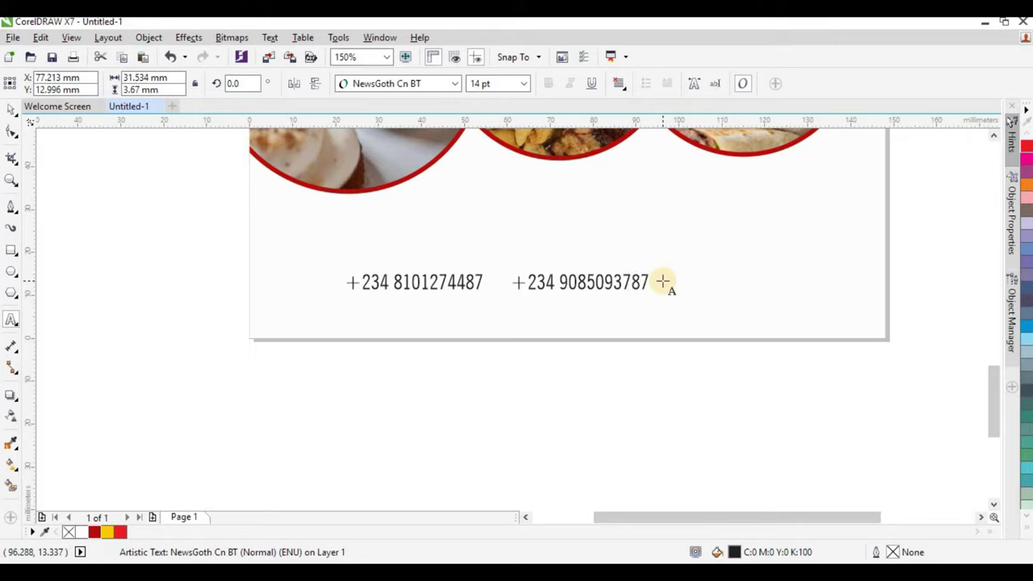
key("ctrl+space")
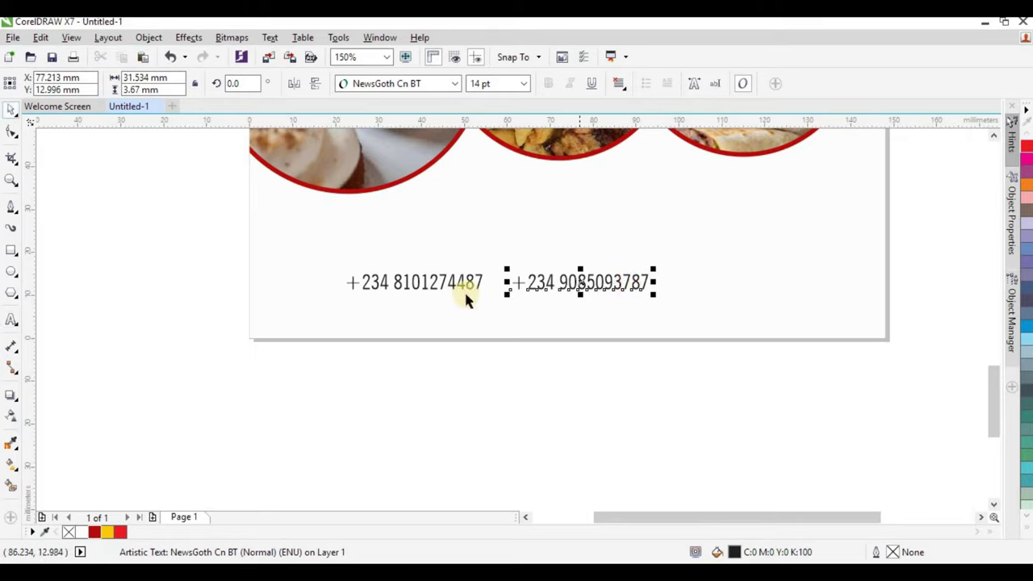
Move both phone numbers higher and retype a copy below as the restaurant's Instagram handle.
left_click(471, 287, "shift")
left_click_drag(533, 284, 568, 294)
left_click(651, 250, "ctrl")
double_click(568, 294)
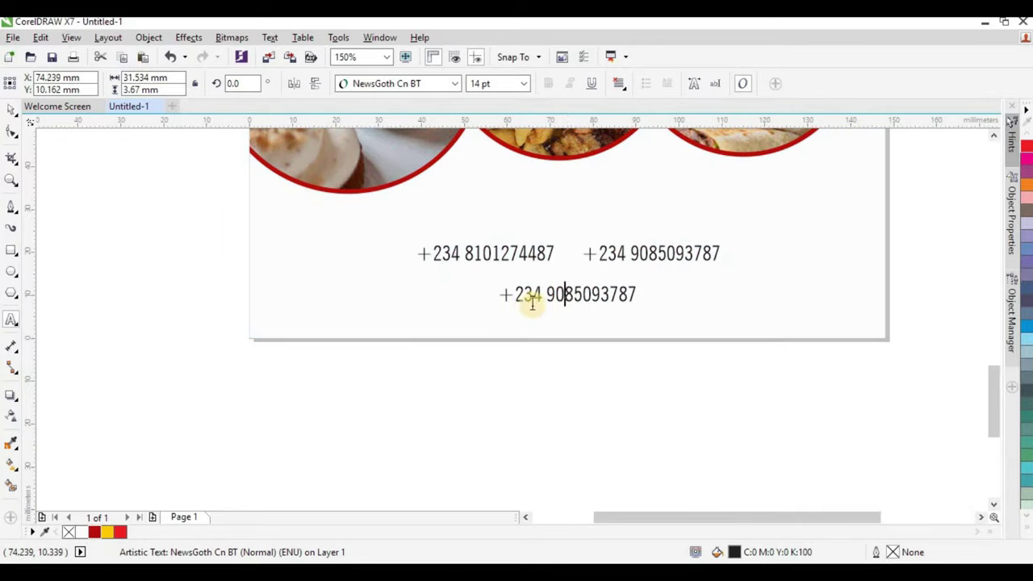
key("ctrl+a")
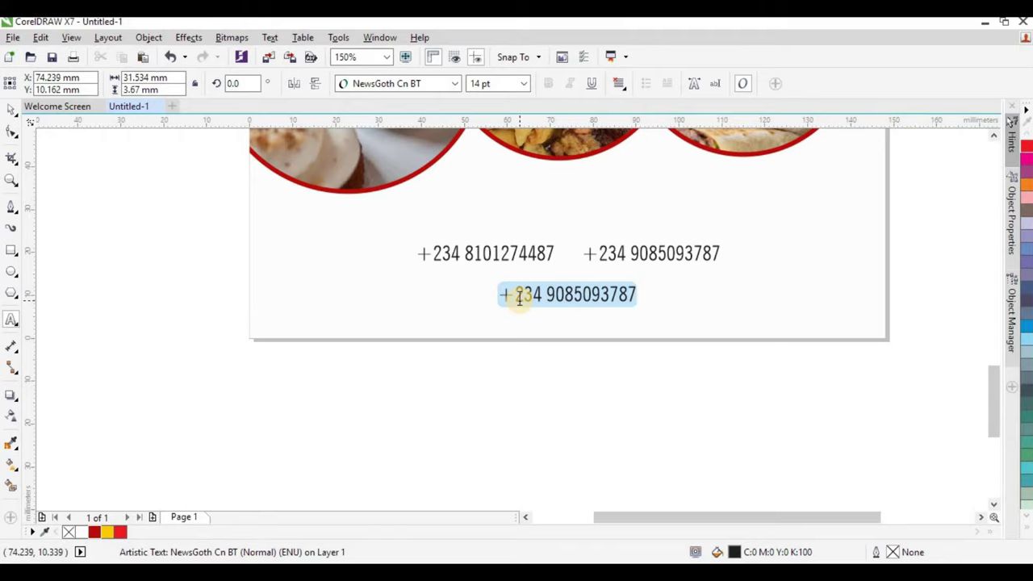
type("spicy ")
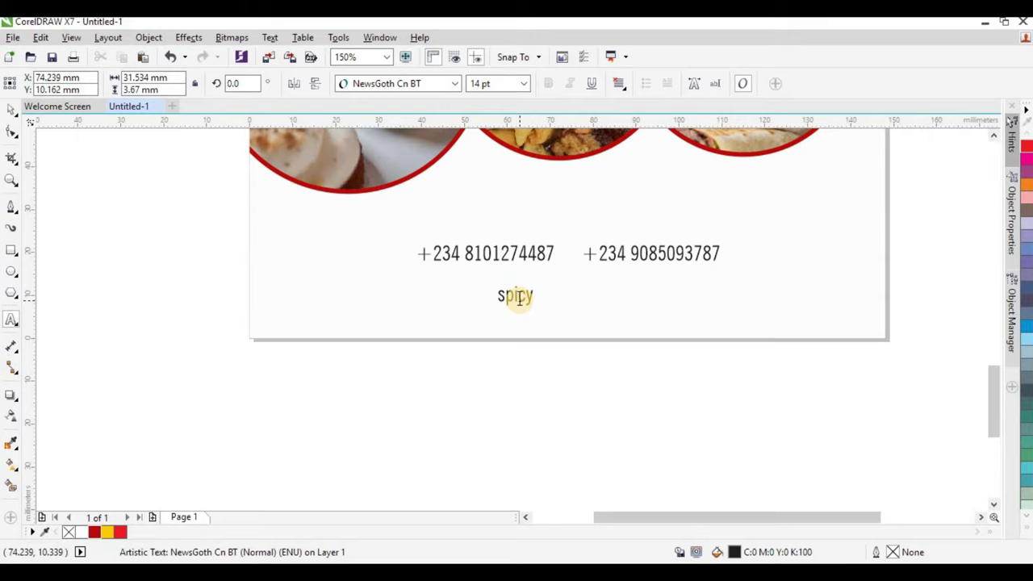
type("cuisineofficial")
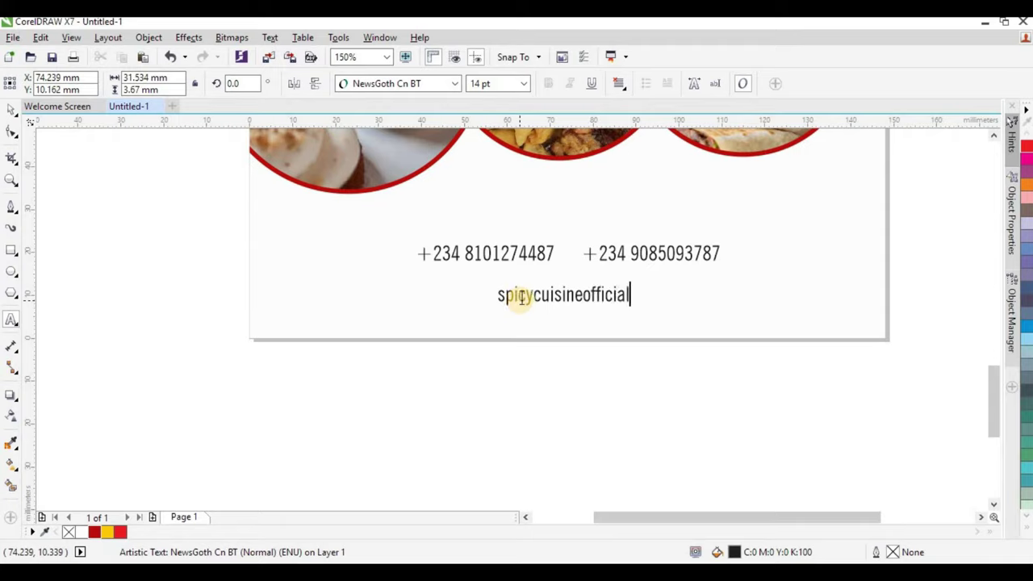
key("ctrl+space")
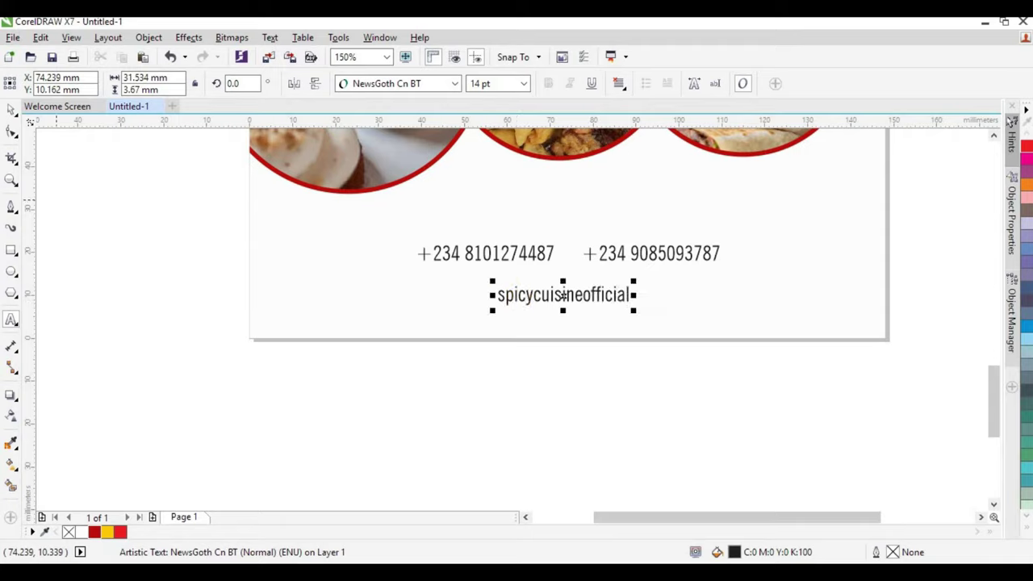
Centre the Instagram handle horizontally on the page.
mouse_move(629, 294)
left_mouse_down()
mouse_move(630, 307)
mouse_move(620, 295)
left_mouse_up()
left_click(673, 302, "shift")
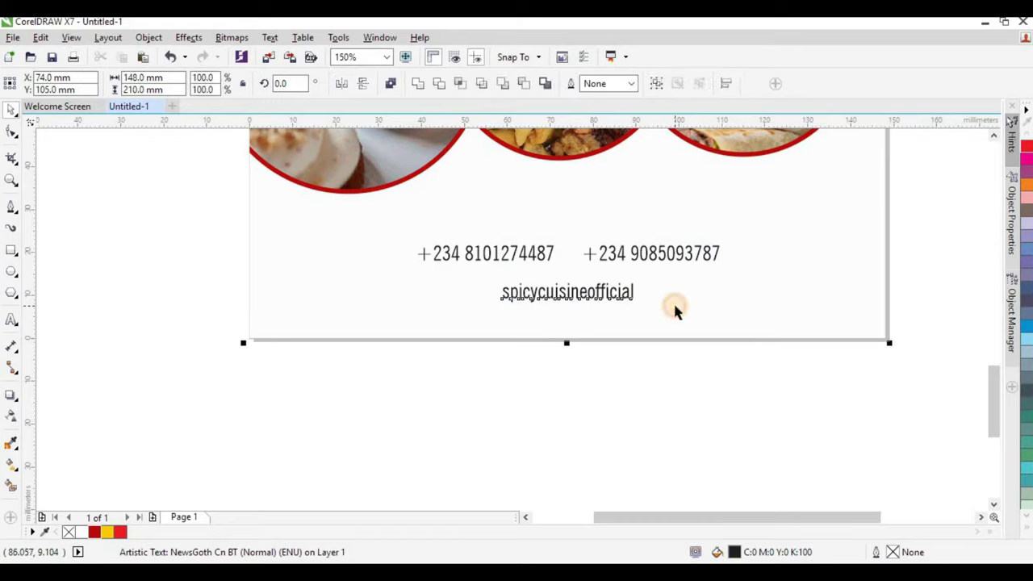
left_click(568, 397)
left_click(611, 293)
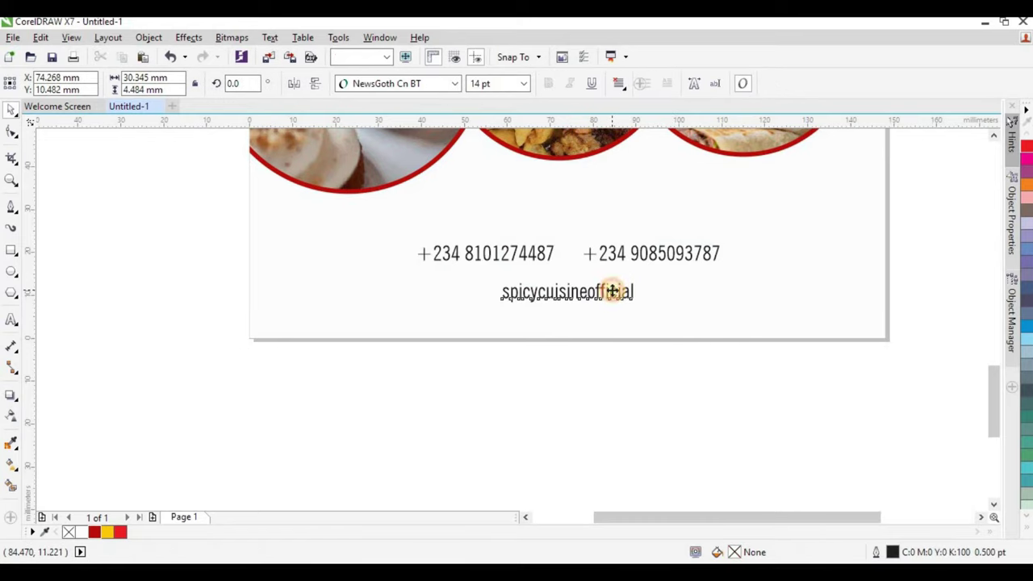
left_click(695, 311, "shift")
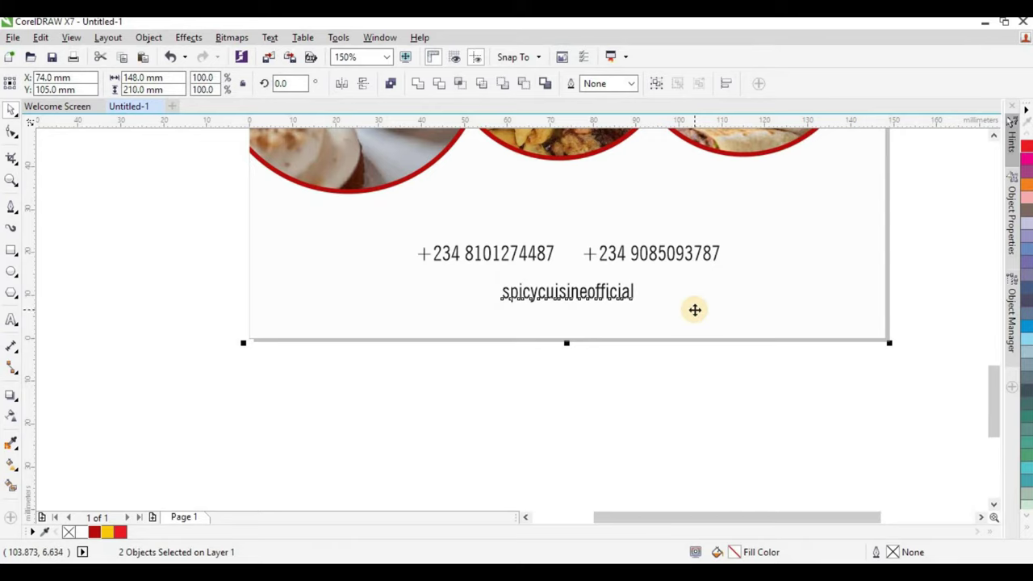
left_click(611, 326)
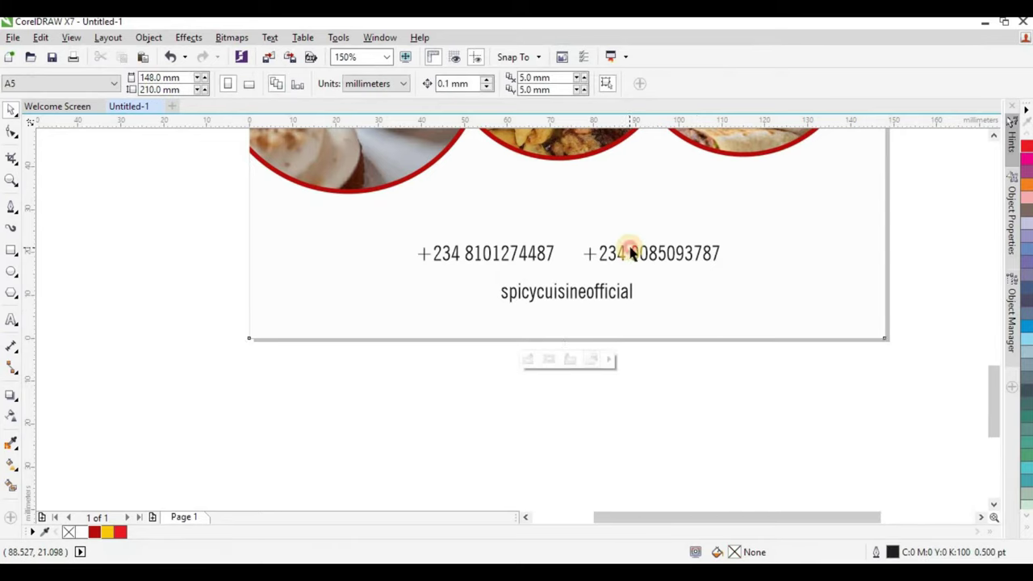
Spread the two phone numbers further apart.
left_click_drag(632, 253, 655, 254)
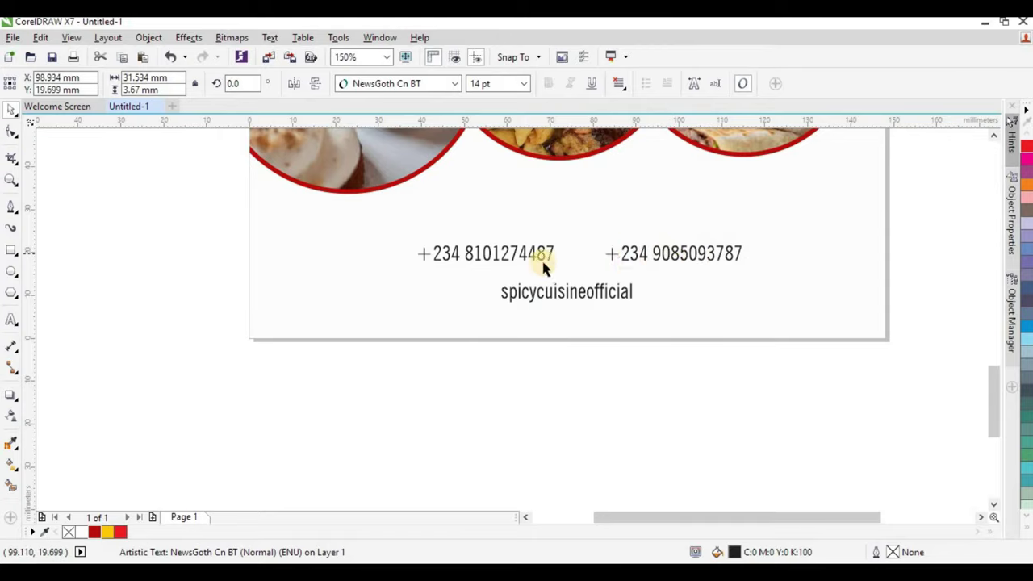
left_click(530, 253)
left_click_drag(530, 254, 529, 254)
left_click(473, 415)
Drag the instagram, phone and whatsapp icon images from the image folder into CorelDRAW.
key("alt+Tab")
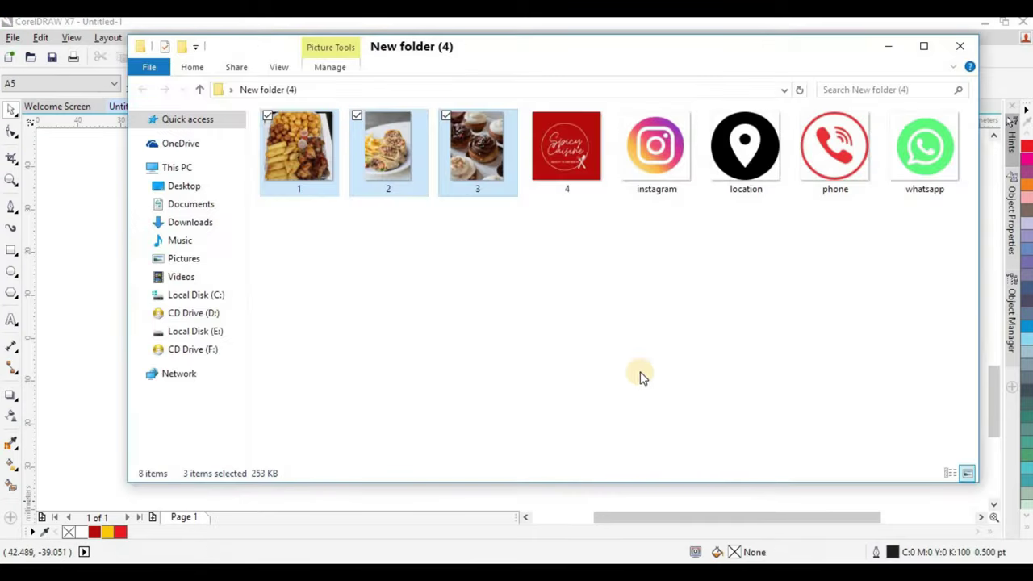
left_click(815, 266)
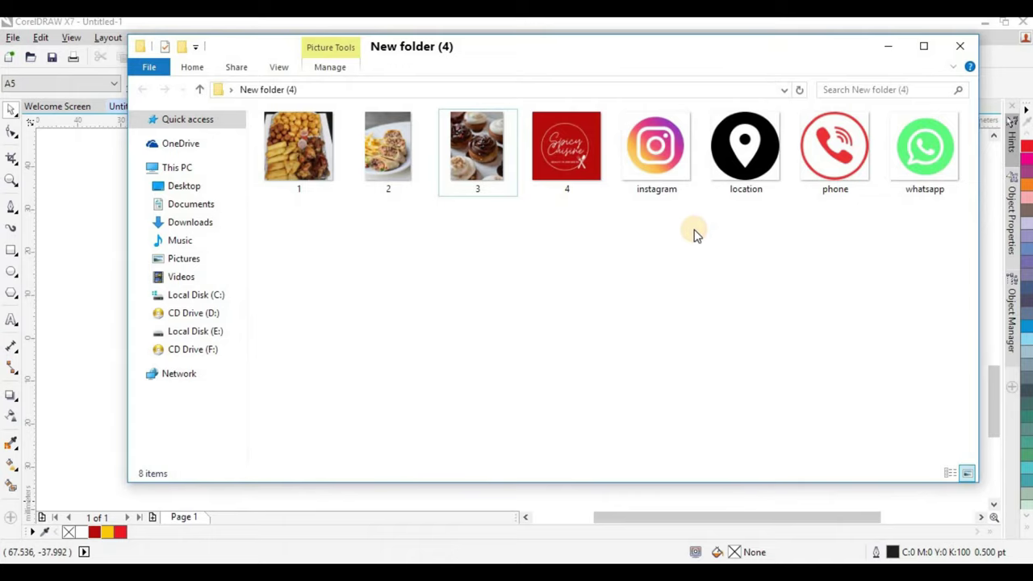
left_click(663, 158)
left_click(835, 162, "ctrl")
left_click(911, 187, "ctrl")
left_click_drag(911, 187, 255, 405)
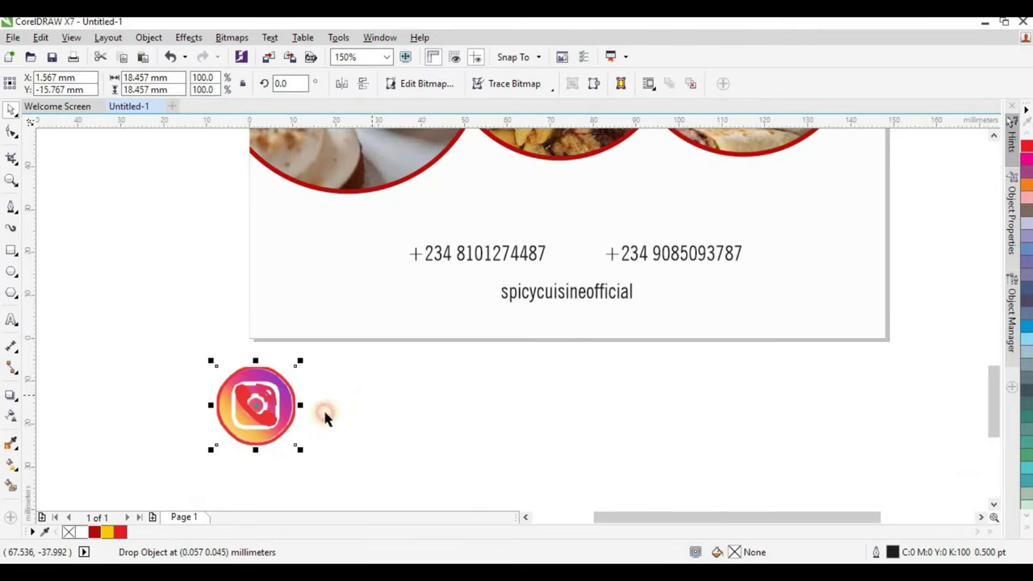
Shrink the phone icon and place it before the first phone number.
left_click_drag(274, 385, 283, 279)
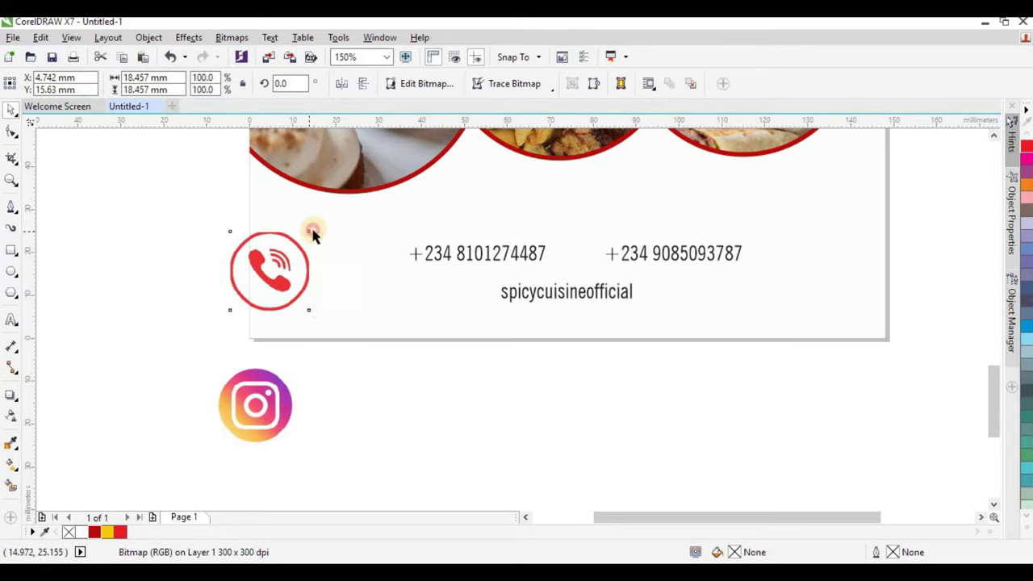
left_click(299, 269)
left_click_drag(308, 233, 282, 258)
left_click_drag(269, 270, 388, 254)
left_click(381, 393)
Shrink the Instagram icon to about a third and place it before the handle.
left_click(253, 409)
left_click_drag(254, 409, 399, 388)
left_click_drag(450, 337, 416, 371)
left_click_drag(454, 314, 488, 295)
Shrink the WhatsApp icon to about a third and place it before the second number.
left_click(284, 387)
left_click_drag(304, 356, 588, 253)
scroll(519, 315, "down", 5)
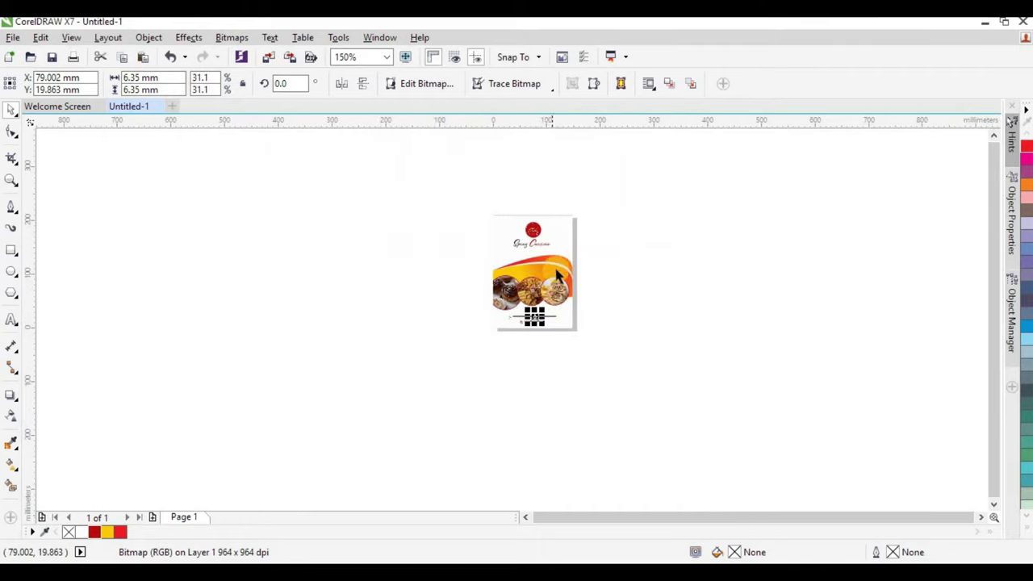
scroll(570, 262, "up", 2)
left_click(650, 361)
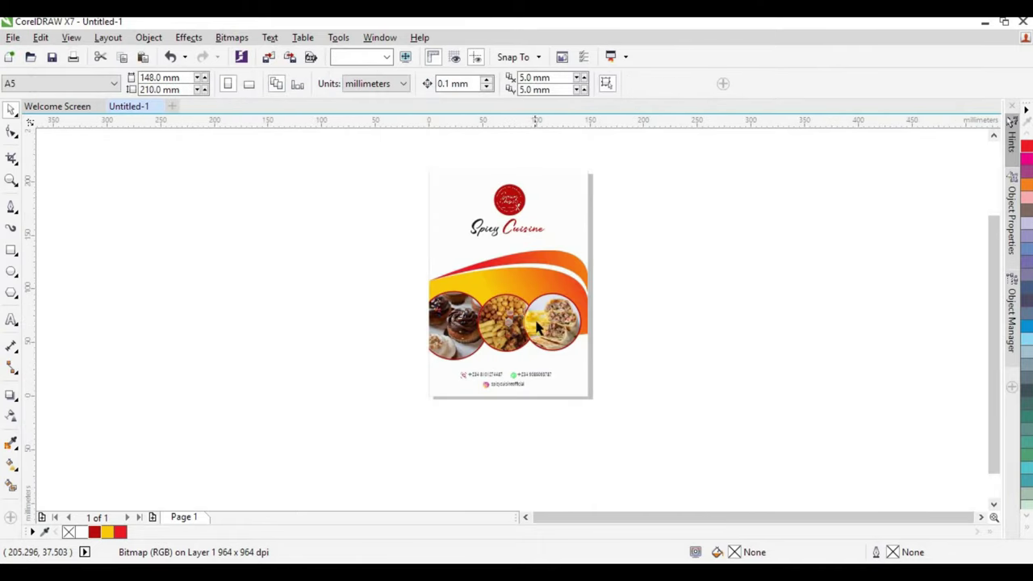
Group the three icons with their three contact lines and reposition the group on the flyer.
scroll(527, 385, "up", 2)
left_click_drag(363, 440, 605, 348)
key("ctrl+g")
left_click(614, 375)
left_click(491, 391)
scroll(498, 383, "up", 2)
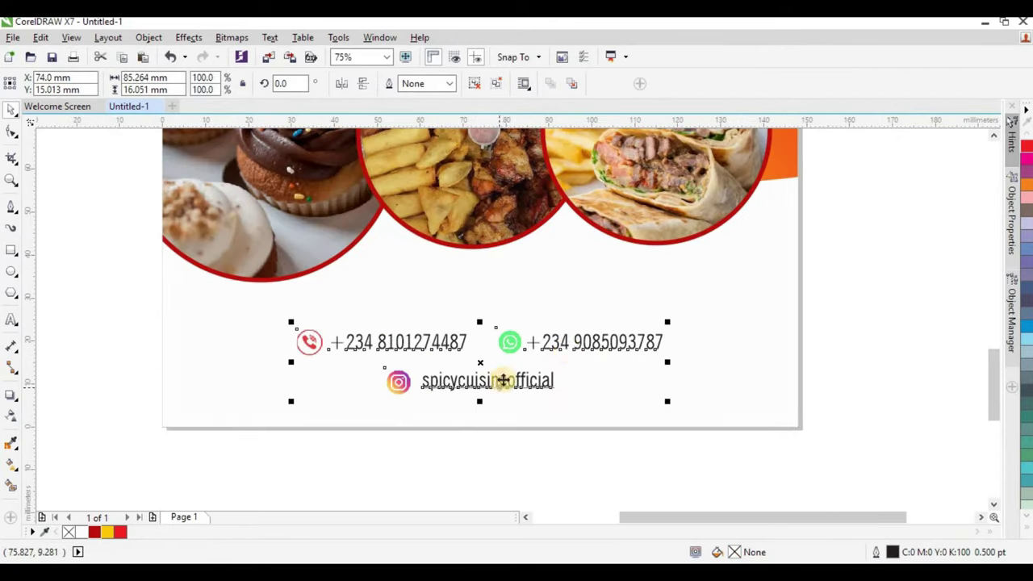
left_click_drag(561, 346, 569, 344)
scroll(585, 380, "down", 2)
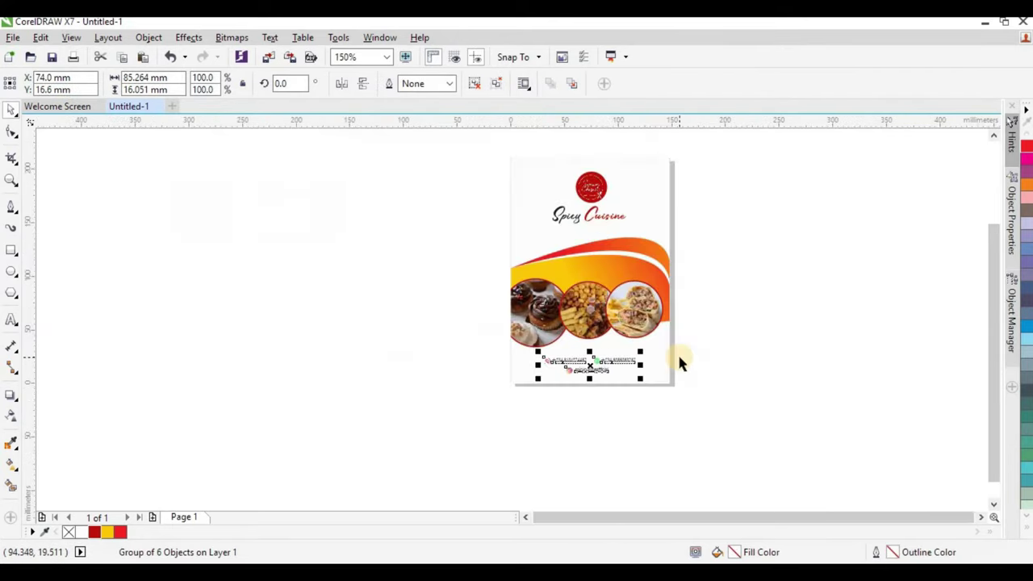
left_click(674, 250)
scroll(674, 251, "up", 2)
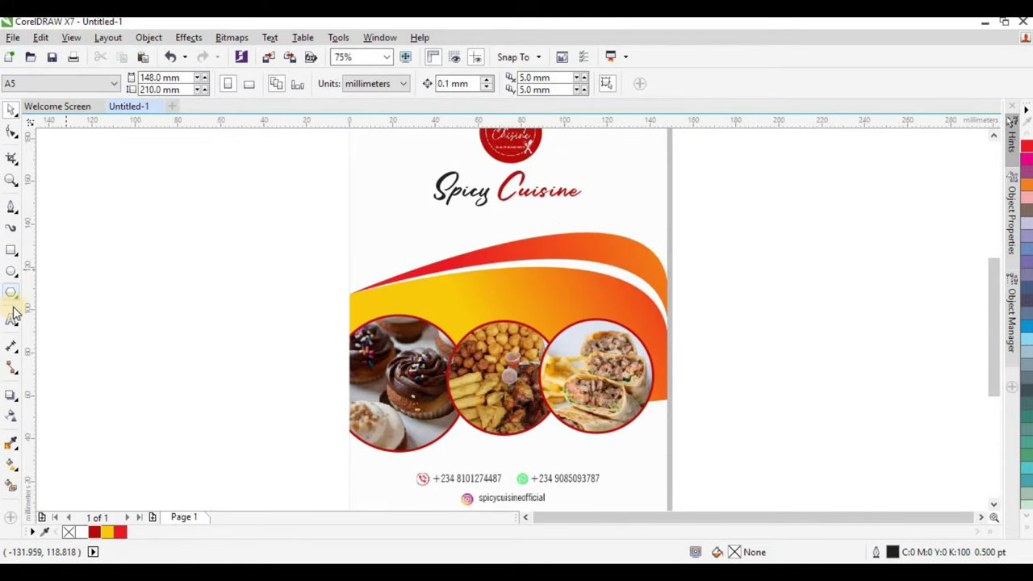
left_click(12, 320)
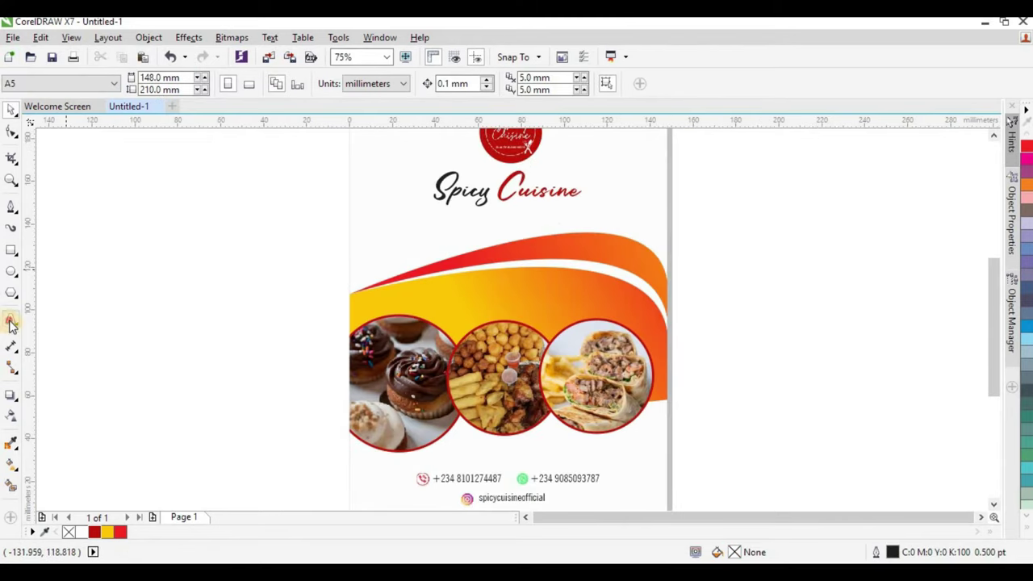
Type the tagline 'Small chops | Cupcakes | Barbecue / Breakfast and launch packages' in NewsGoth Cn BT.
left_click(172, 258)
type("S")
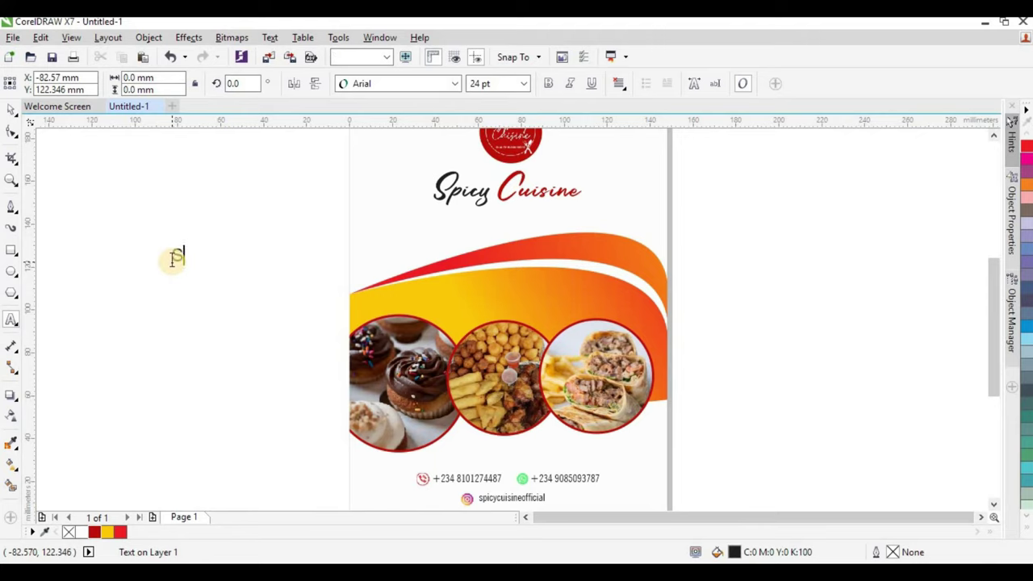
type("mall chops | Cupcakes | Barbecue")
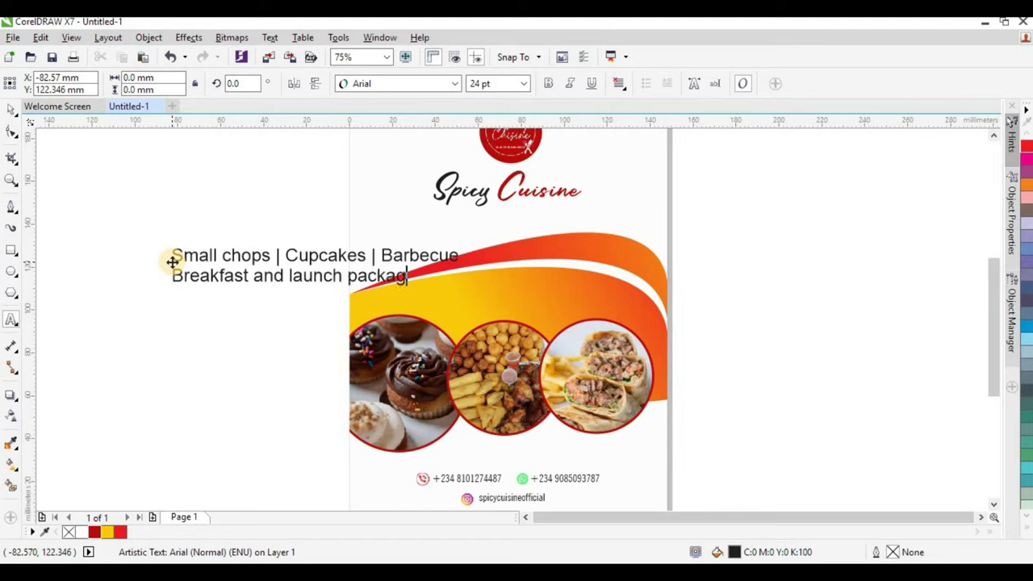
left_click(11, 109)
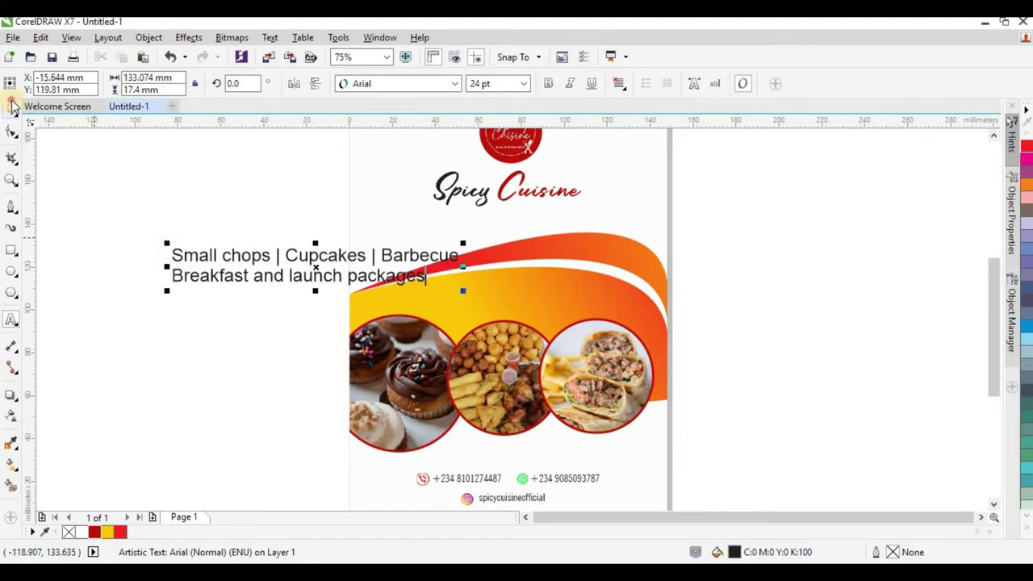
left_click(454, 84)
mouse_move(380, 121)
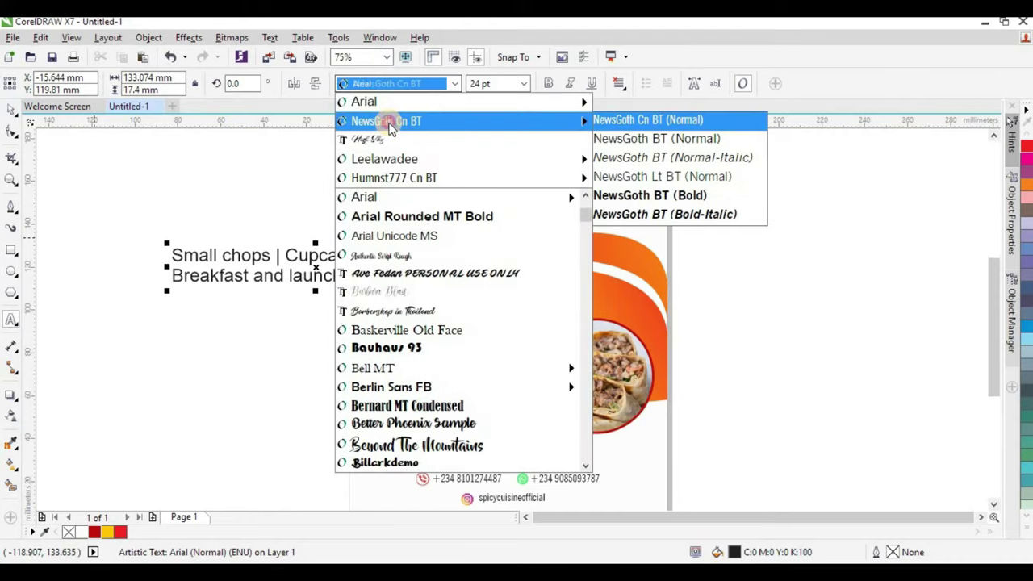
left_click(582, 115)
left_click(11, 108)
left_click(454, 83)
mouse_move(401, 108)
key("Escape")
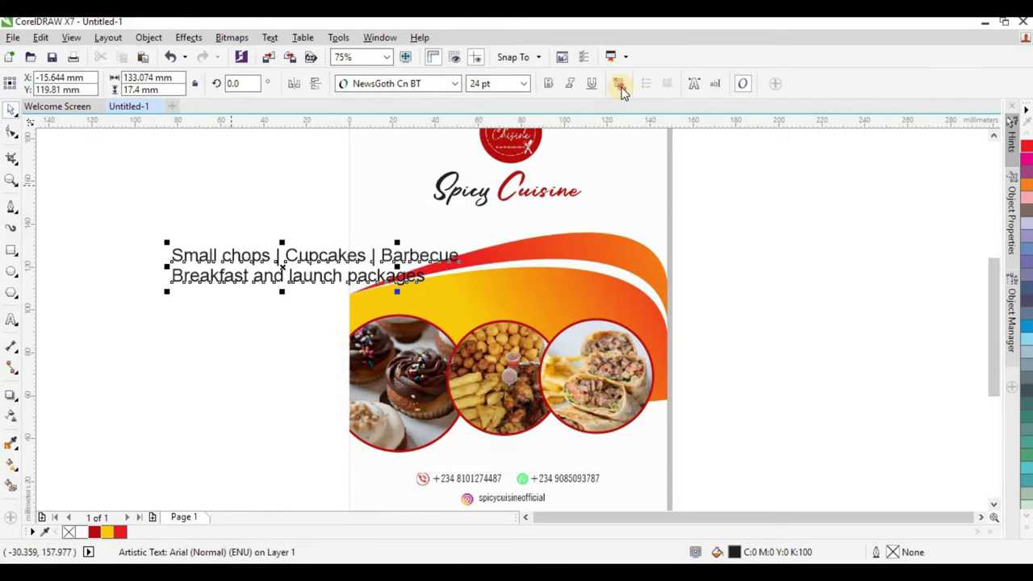
Centre-align the tagline, scale it to about 84% and set it on the orange wave.
left_click(619, 83)
left_click(645, 136)
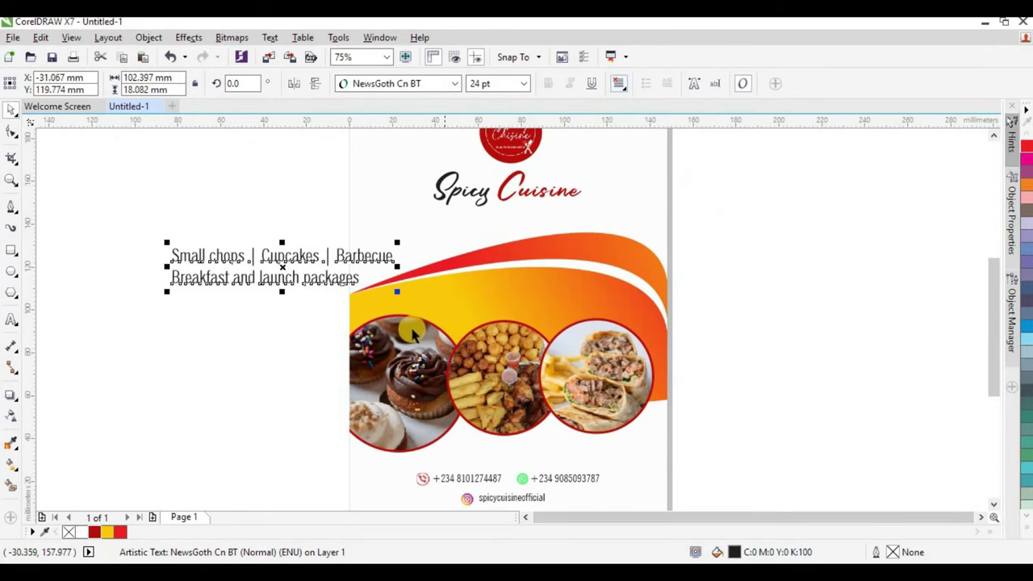
left_click_drag(399, 293, 563, 309)
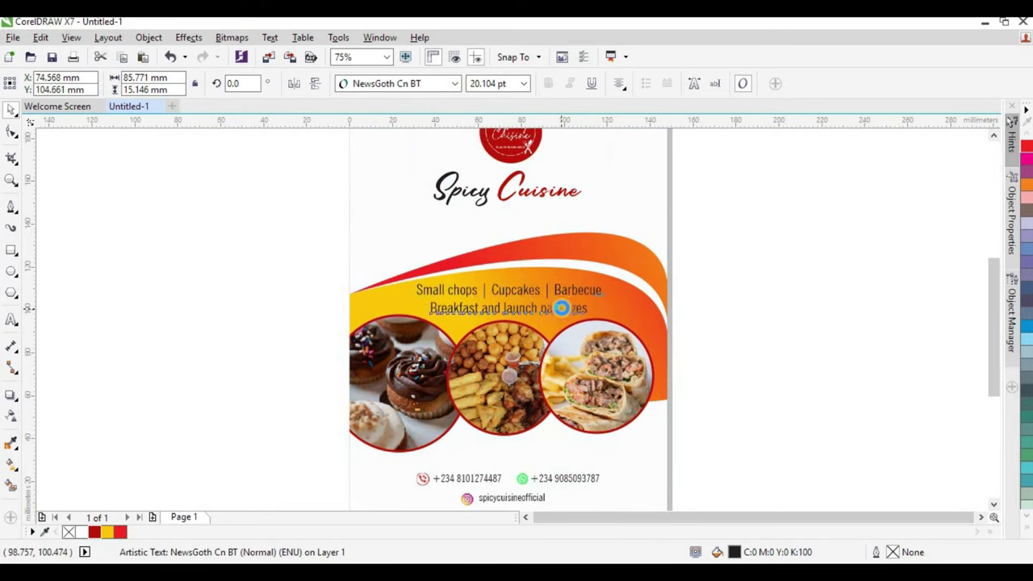
left_click(648, 306)
left_click(778, 302)
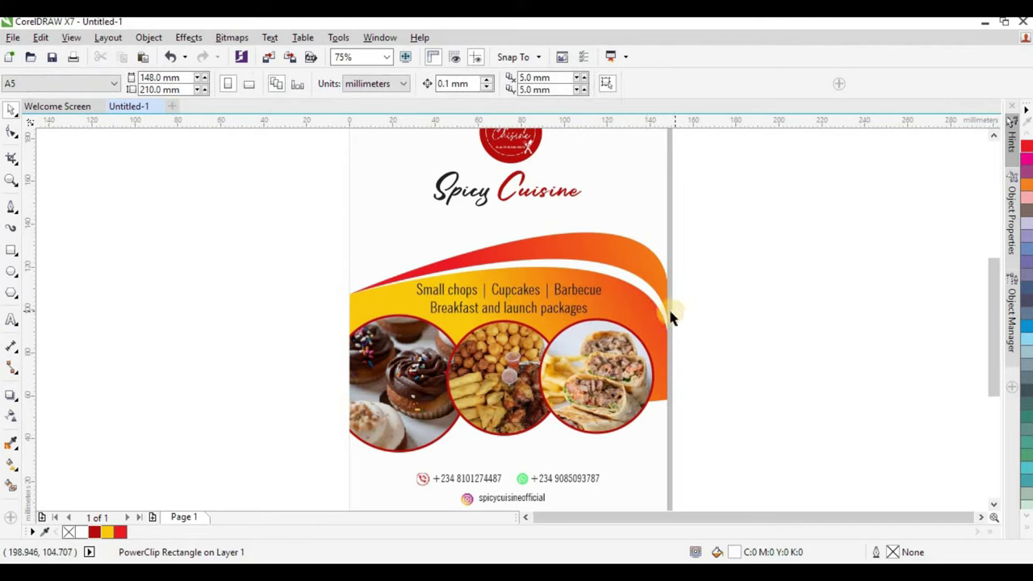
Stretch the wave's yellow-to-orange gradient further right inside the banner PowerClip.
left_click(658, 314)
double_click(658, 314)
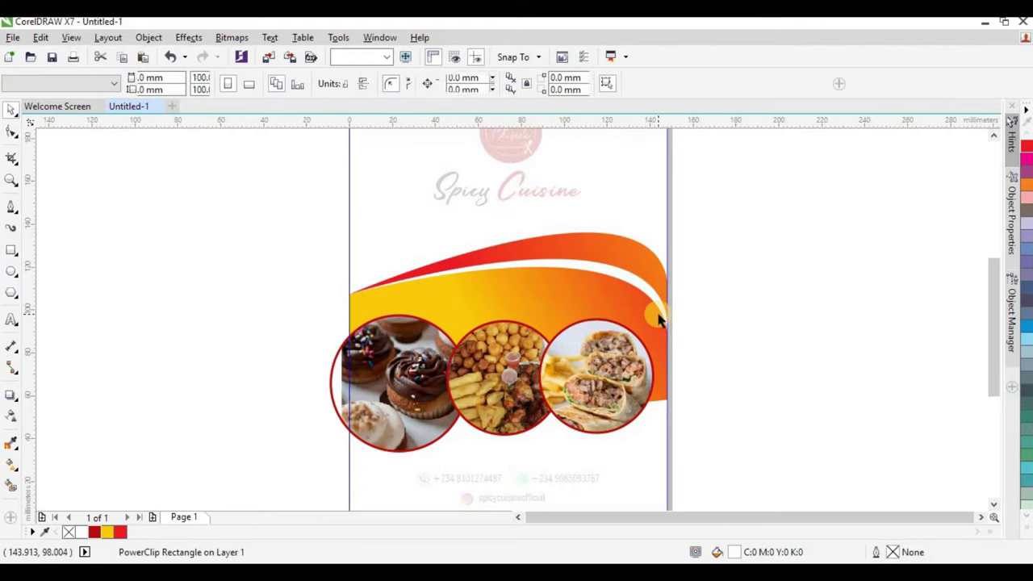
left_click(623, 292)
left_click(11, 464)
left_click_drag(698, 268, 869, 258)
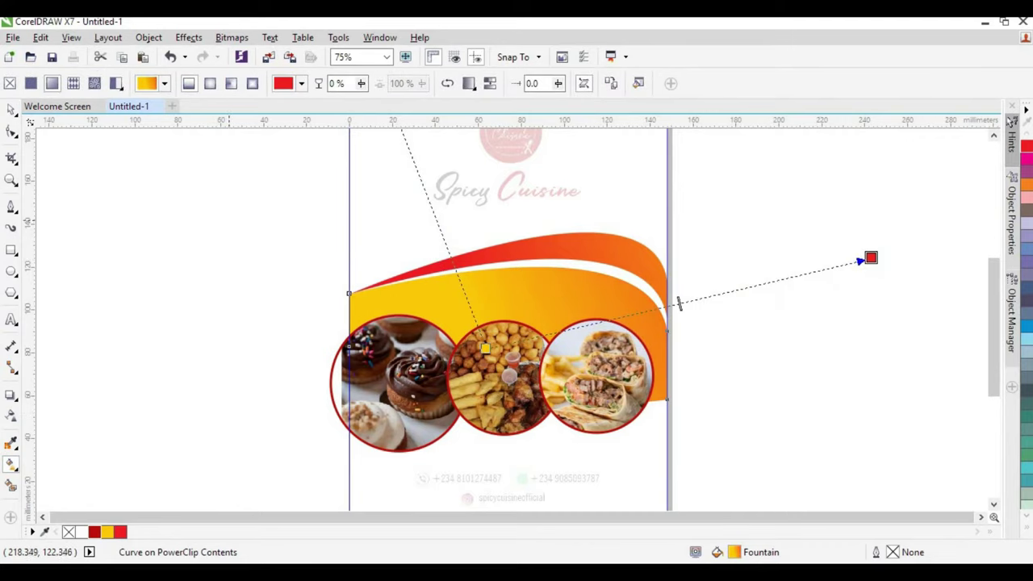
key("space")
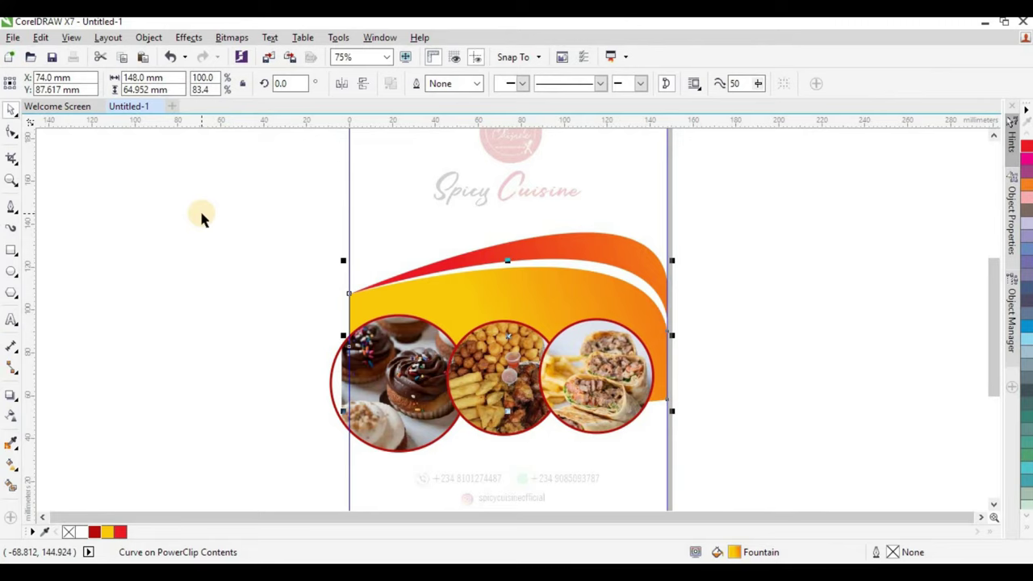
left_click(254, 270)
key("Escape")
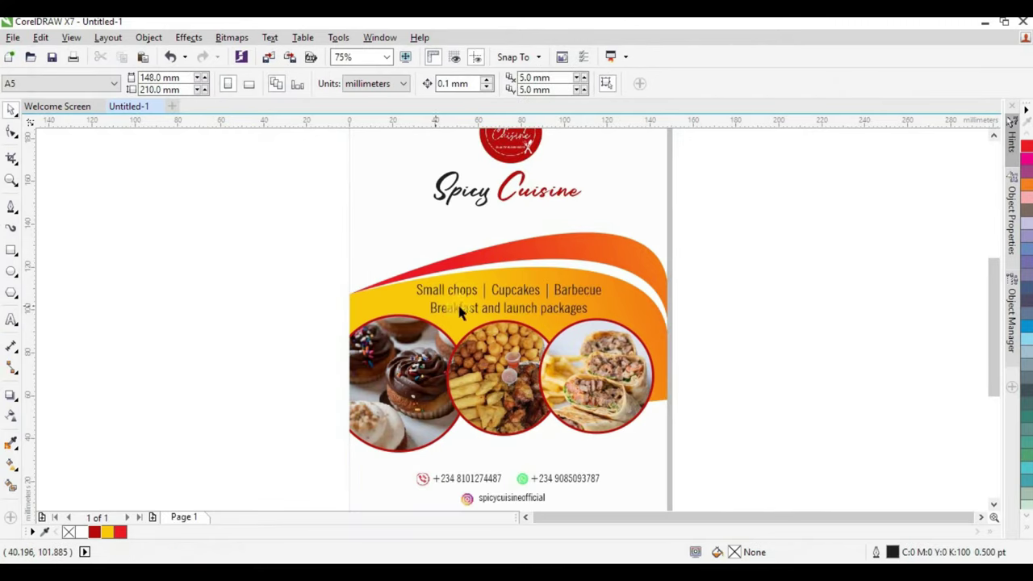
scroll(498, 261, "down", 2)
Enlarge the Spicy Cuisine title words to about 120% beneath the red logo.
scroll(498, 254, "up", 2)
left_click(501, 253)
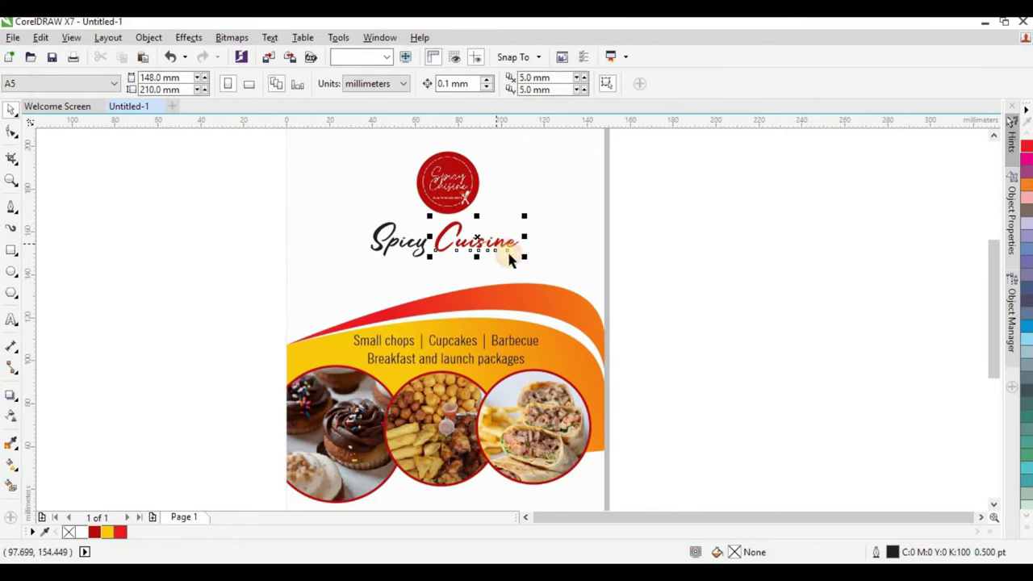
left_click(411, 256, "shift")
left_click_drag(523, 263, 537, 272)
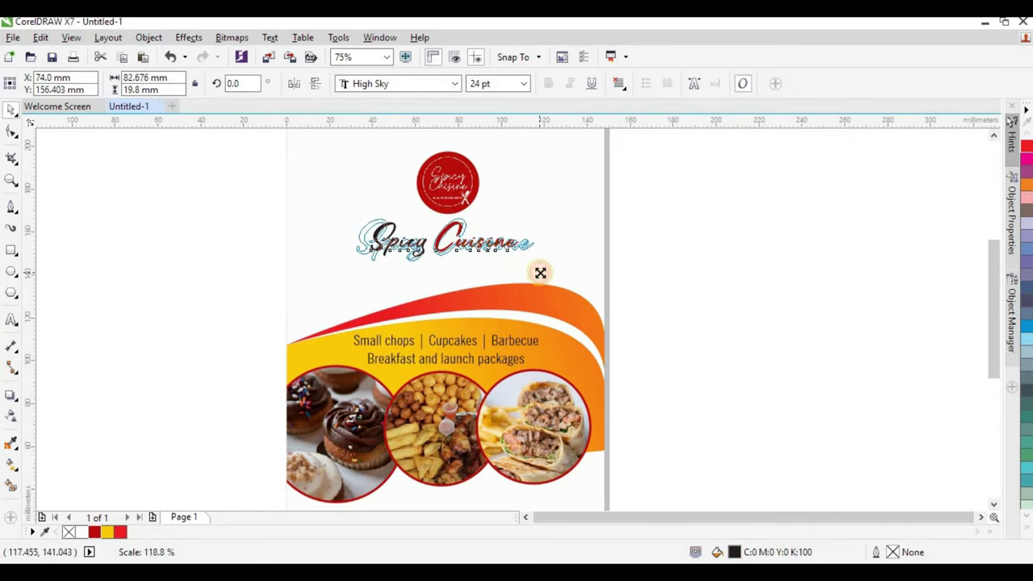
scroll(508, 267, "down", 2)
key("Escape")
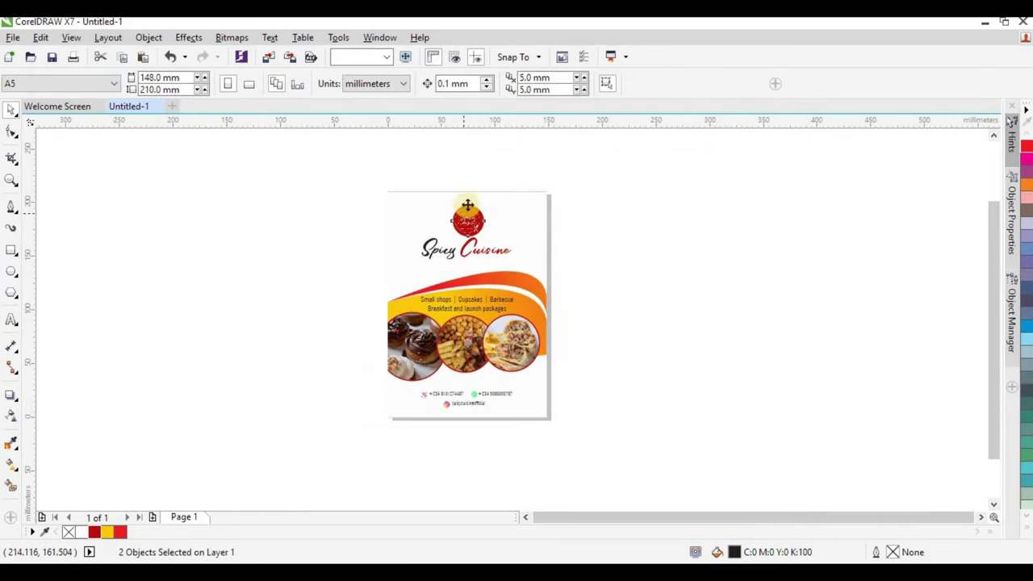
scroll(468, 226, "up", 4)
left_click(481, 242)
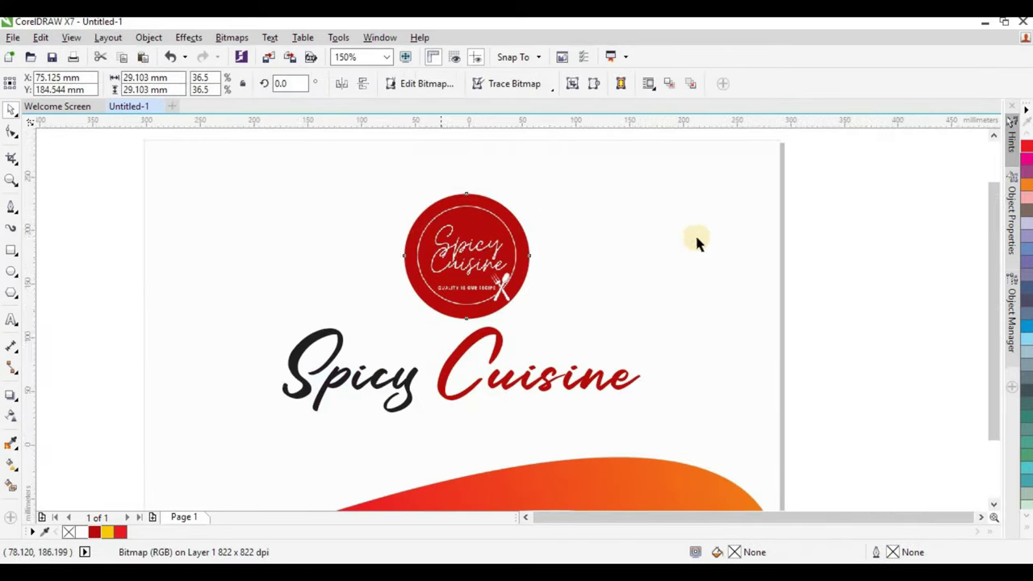
scroll(725, 232, "down", 2)
key("Escape")
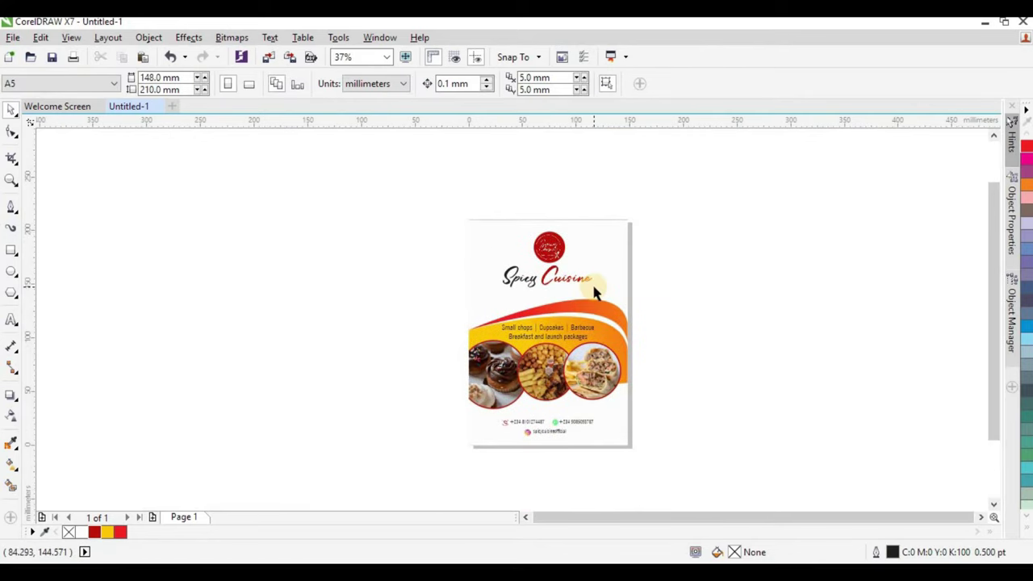
scroll(592, 288, "up", 2)
left_click(11, 320)
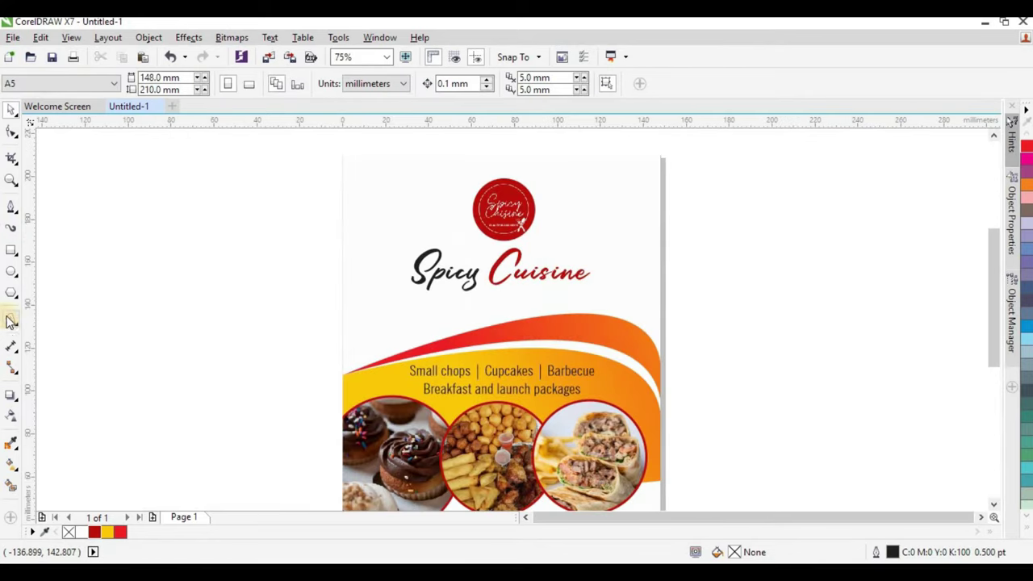
Type the slogan '...quality is our reciep' as new text beside the page.
left_click(188, 323)
left_click(188, 325)
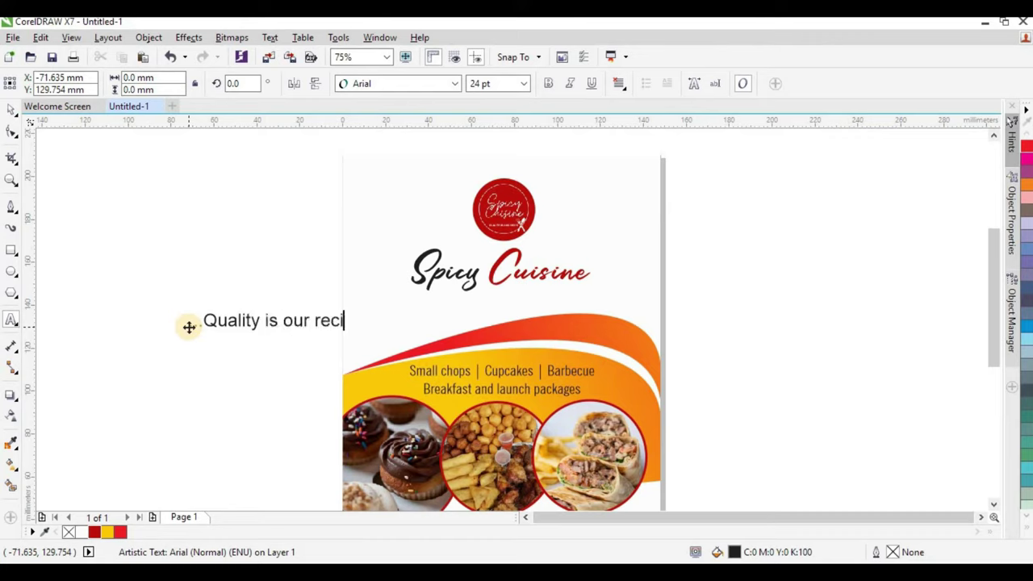
key("Escape")
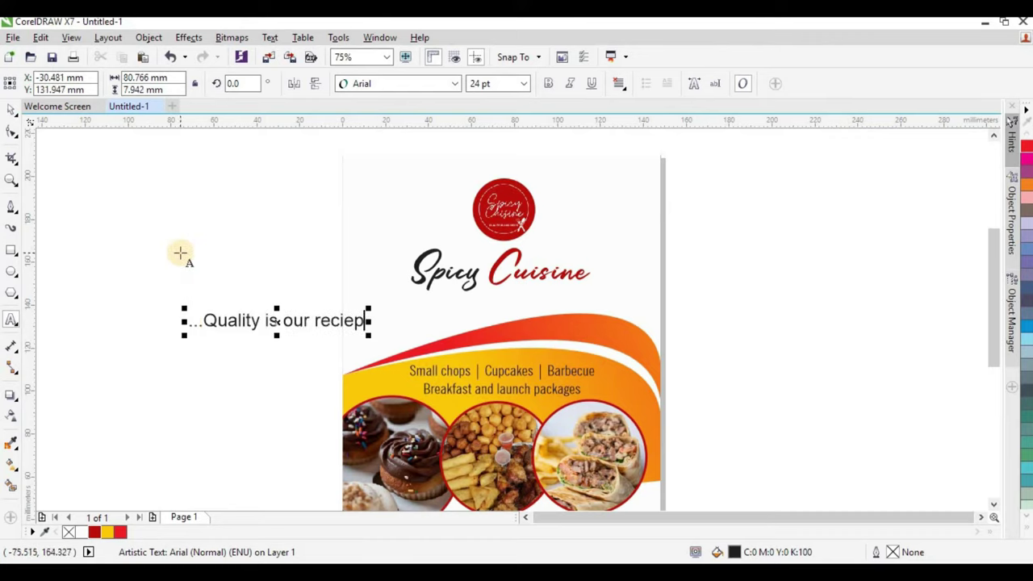
left_click(12, 109)
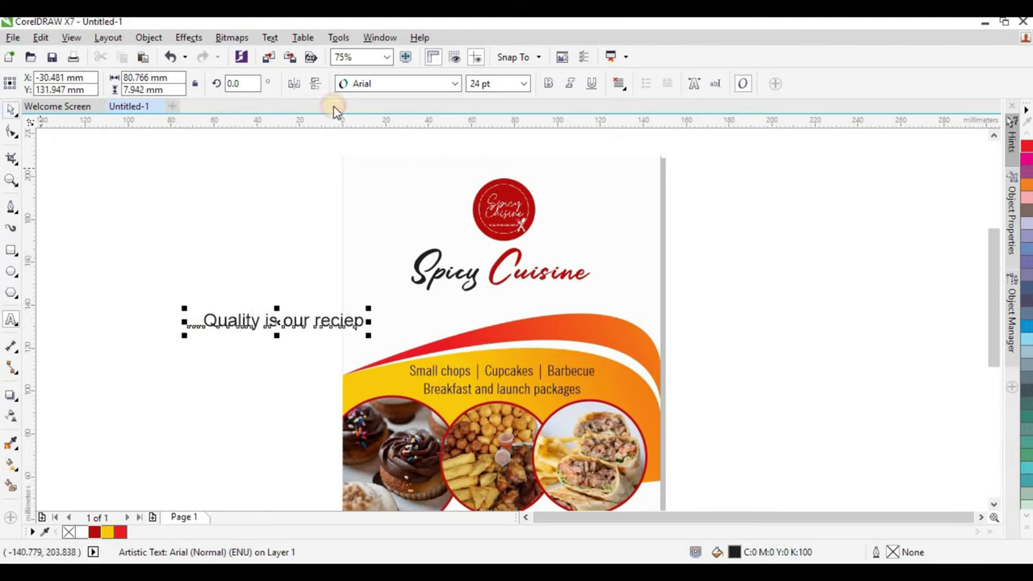
Convert the slogan to Title Case.
left_click(270, 39)
left_click(311, 399)
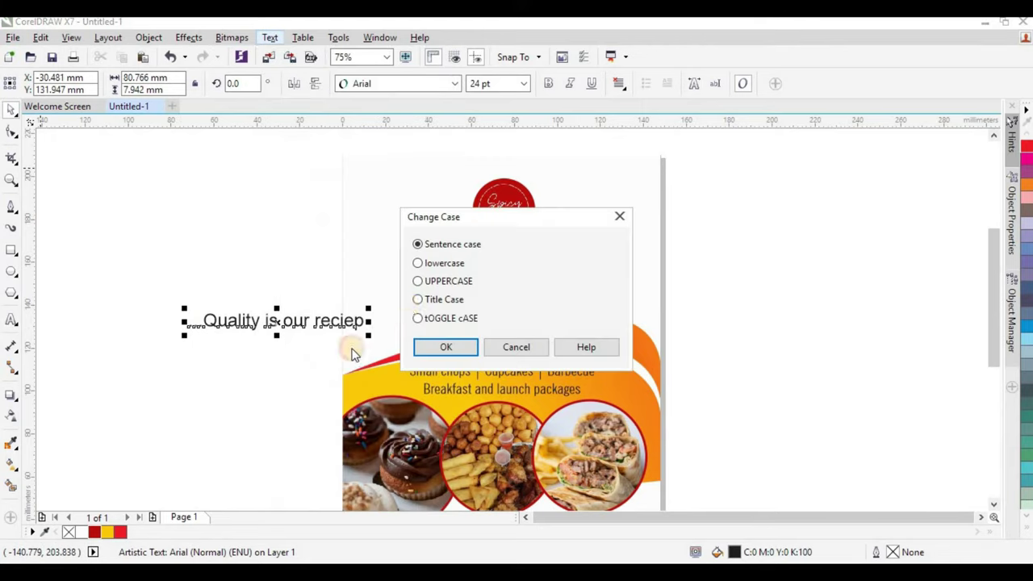
left_click(451, 349)
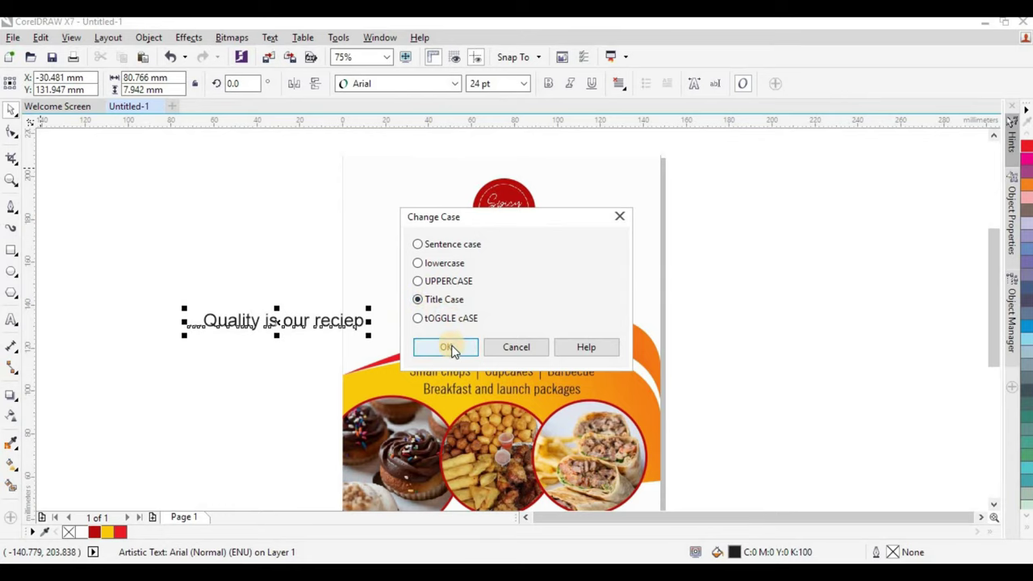
left_click(323, 320)
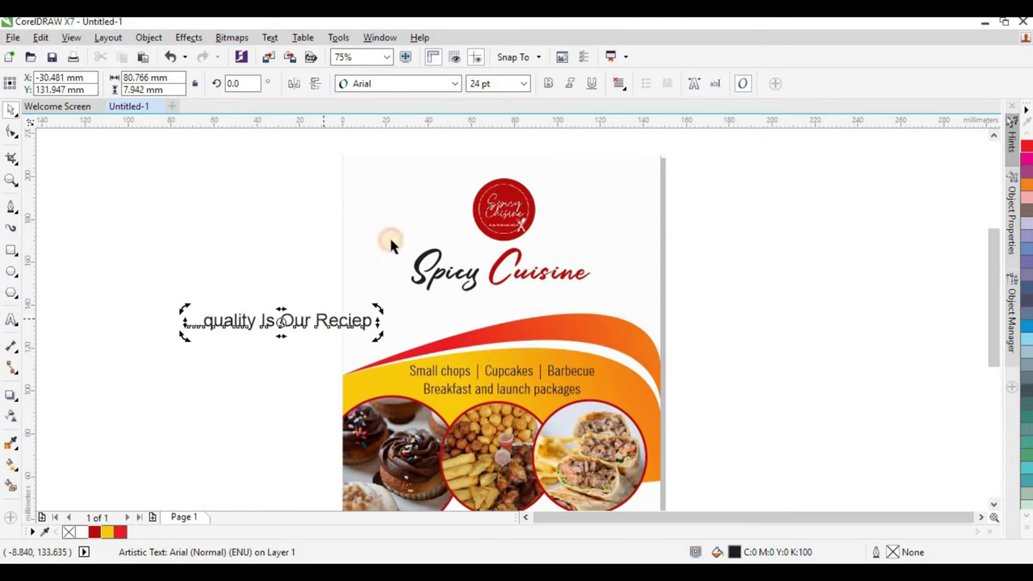
left_click(269, 37)
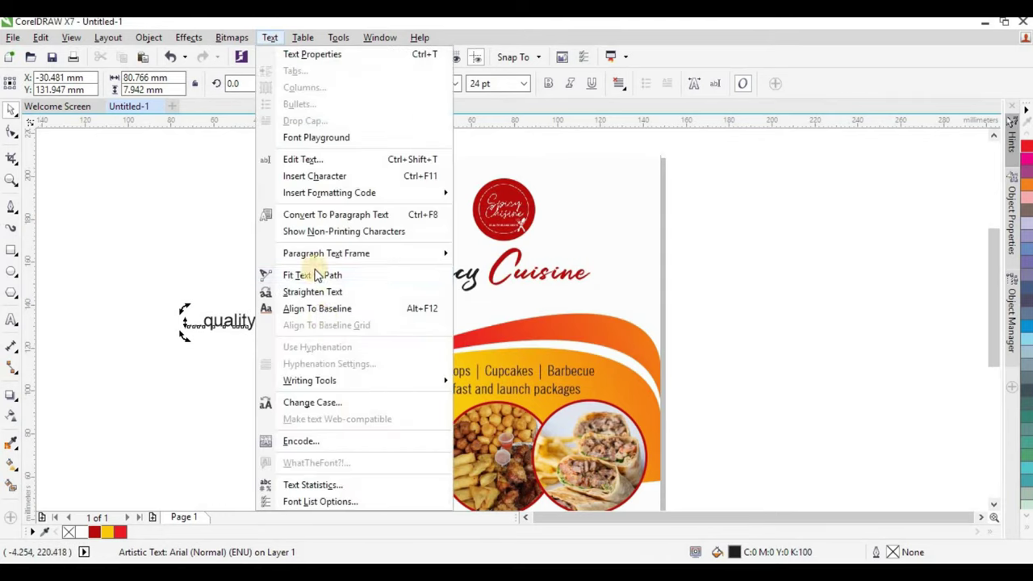
left_click(323, 402)
left_click(440, 300)
left_click(444, 347)
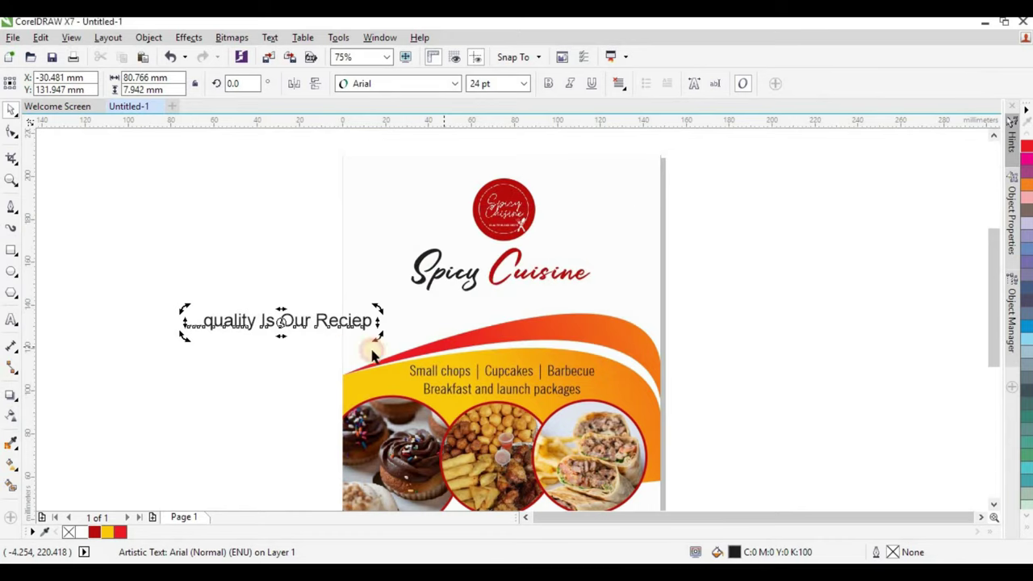
key("Escape")
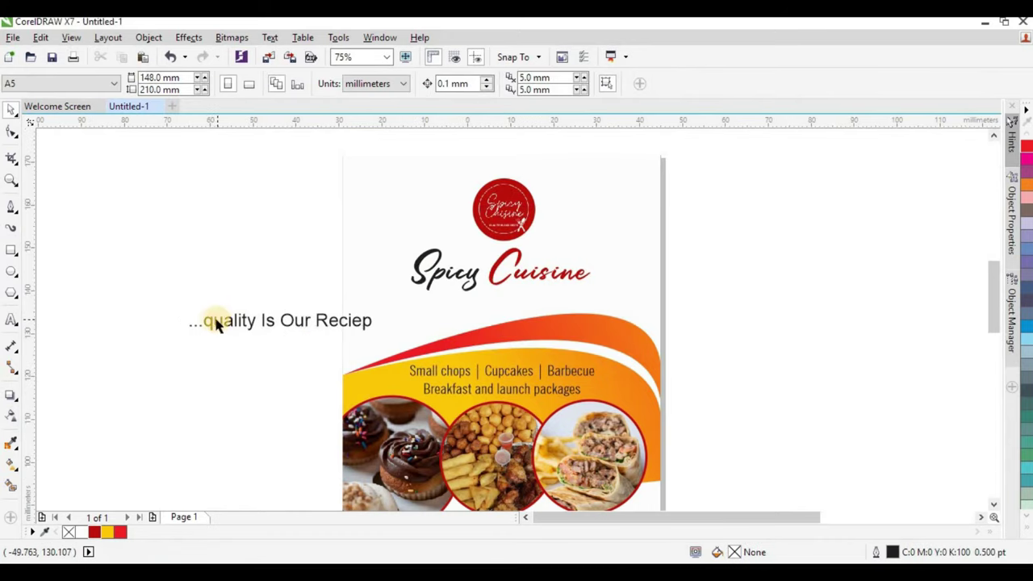
Replace the lowercase q of 'quality' with a capital Q.
scroll(215, 323, "up", 2)
left_click_drag(208, 321, 198, 323)
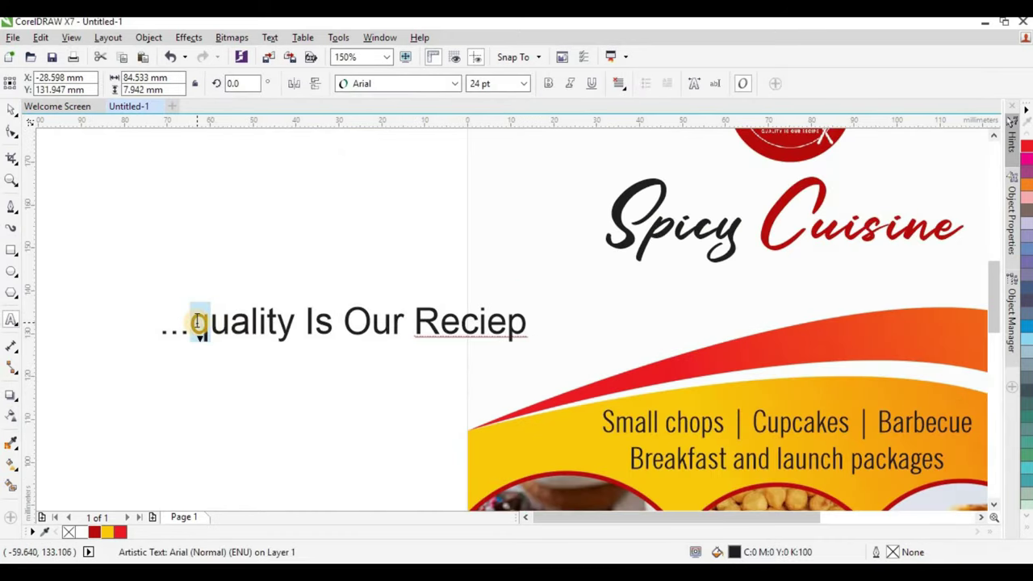
type("A")
key("BackSpace")
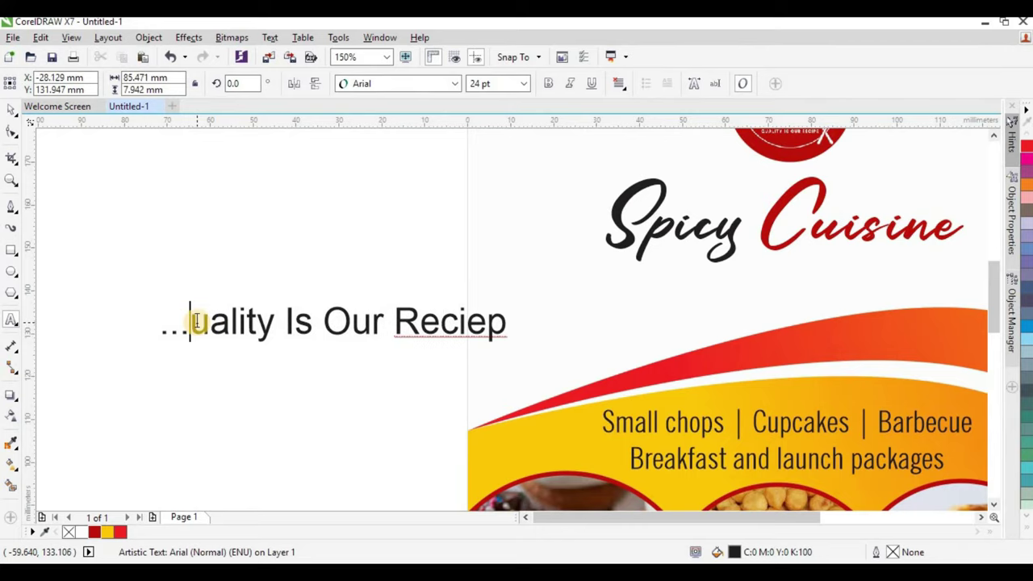
type("Q")
Move the slogan just under Spicy Cuisine and set it in NewsGoth Cn BT.
left_click(11, 108)
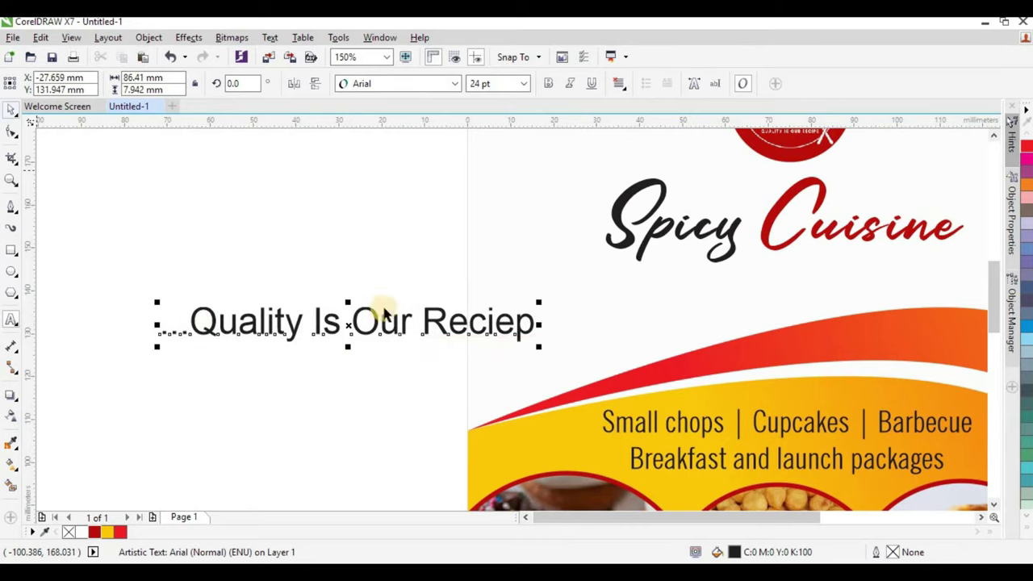
scroll(350, 339, "down", 2)
left_click_drag(366, 331, 591, 310)
left_click(452, 84)
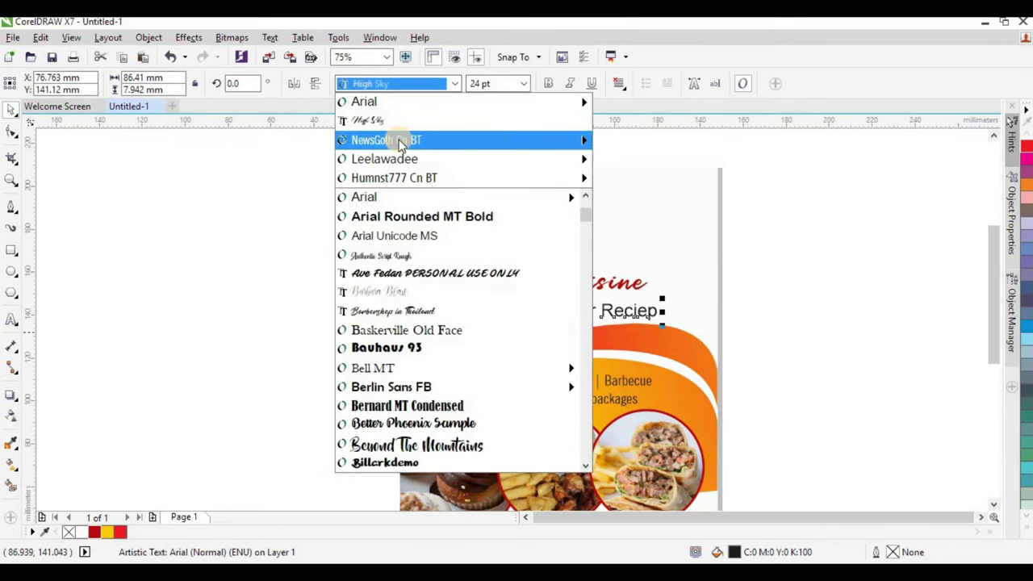
left_click(399, 138)
left_click_drag(581, 309, 597, 309)
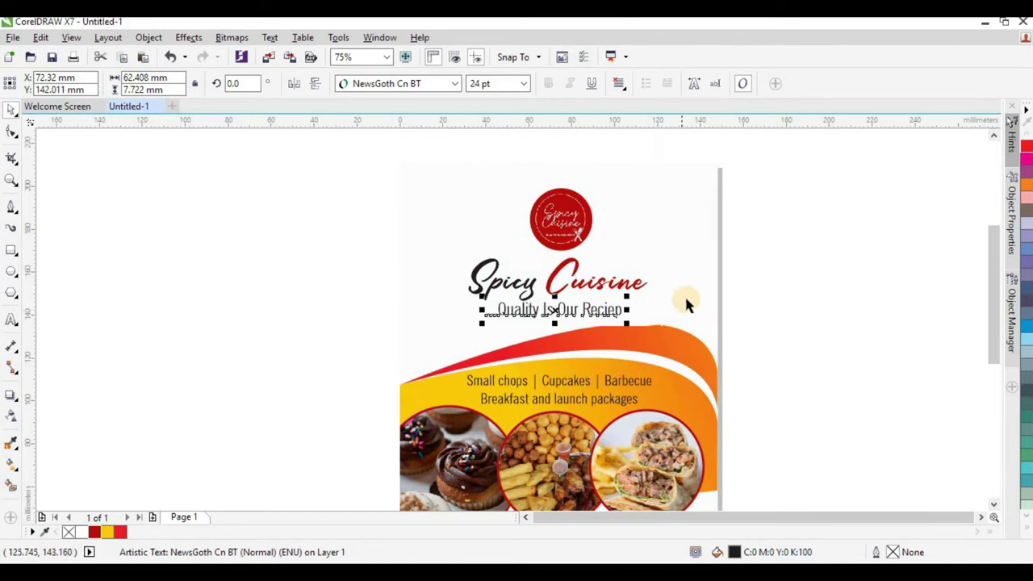
Centre the slogan horizontally on the flyer page.
left_click(693, 256, "shift")
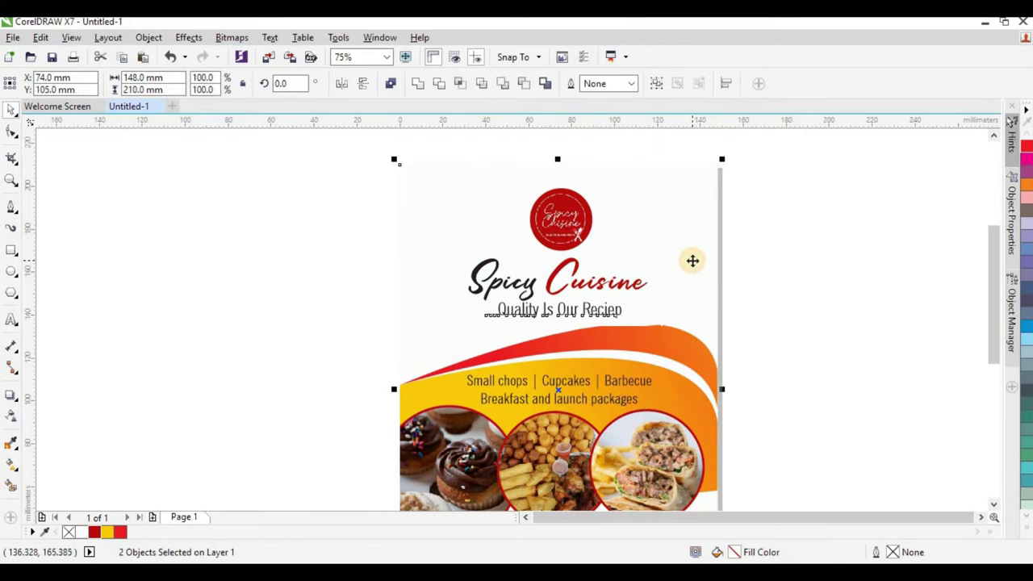
key("c")
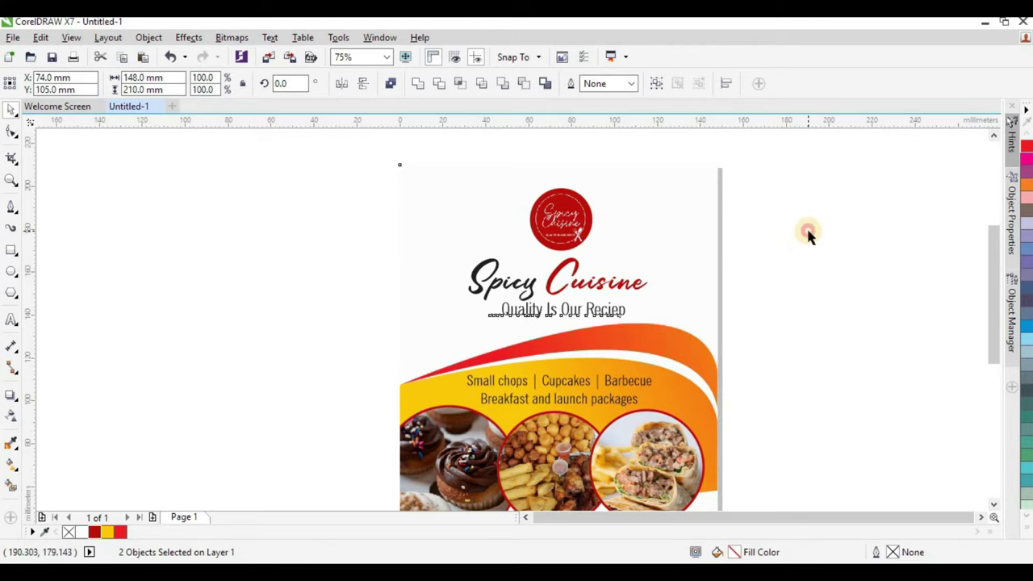
left_click(808, 233)
scroll(405, 239, "down", 2)
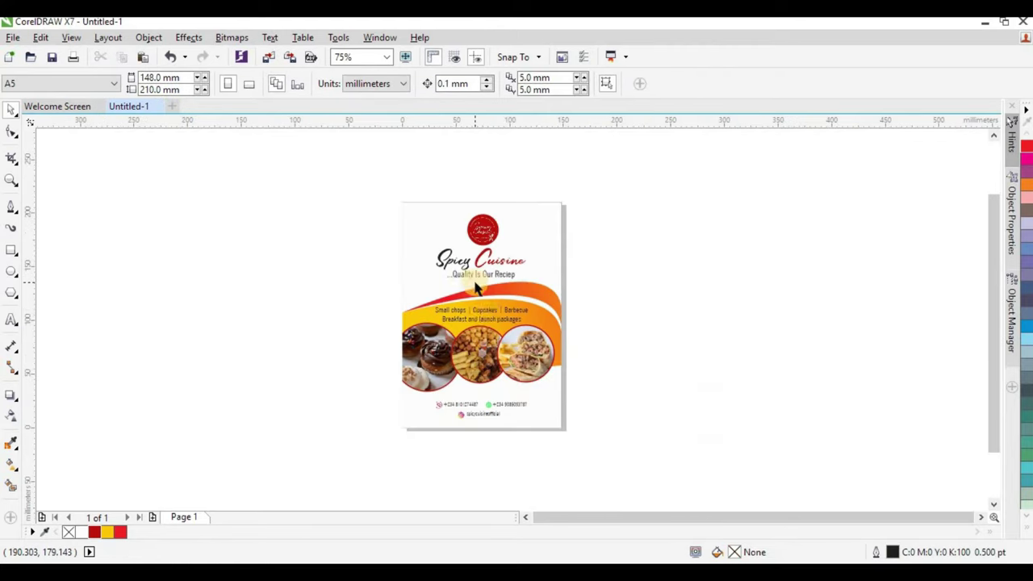
left_click(530, 359)
key("Escape")
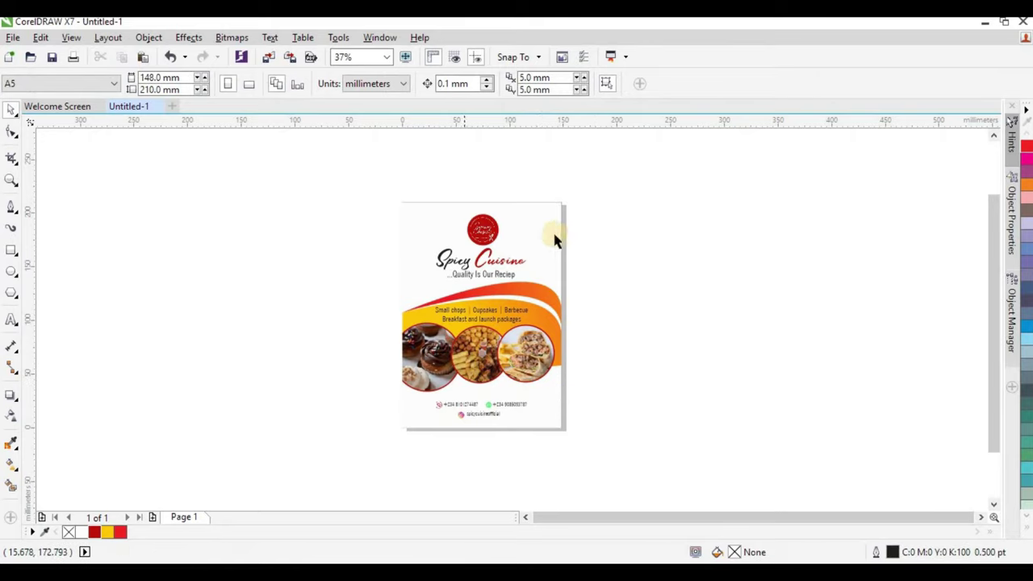
Drag food photo 2 from the image folder onto the flyer and PowerClip it inside the frame.
key("alt+Tab")
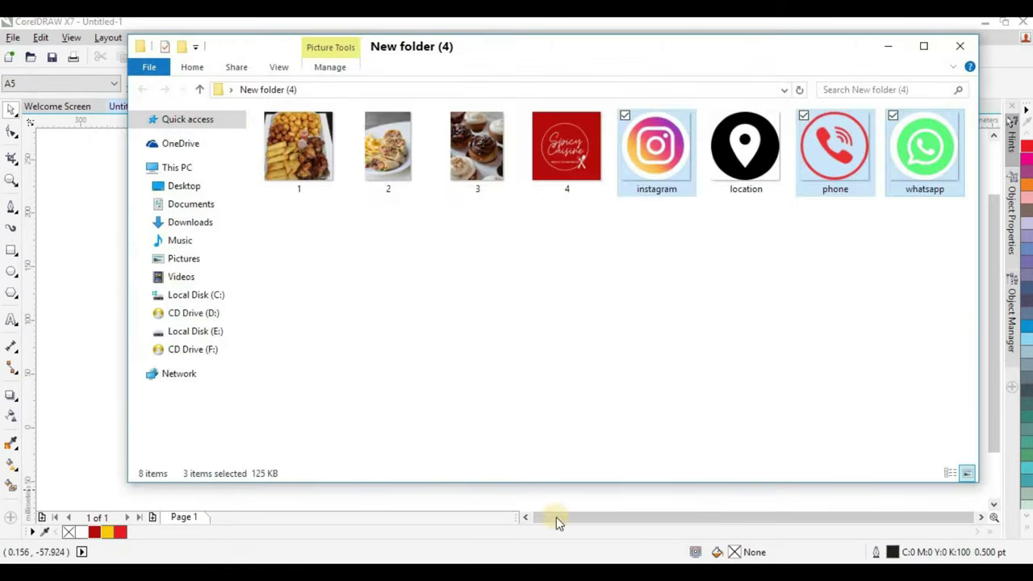
left_click(678, 293)
left_click(401, 157)
left_click_drag(397, 160, 543, 225)
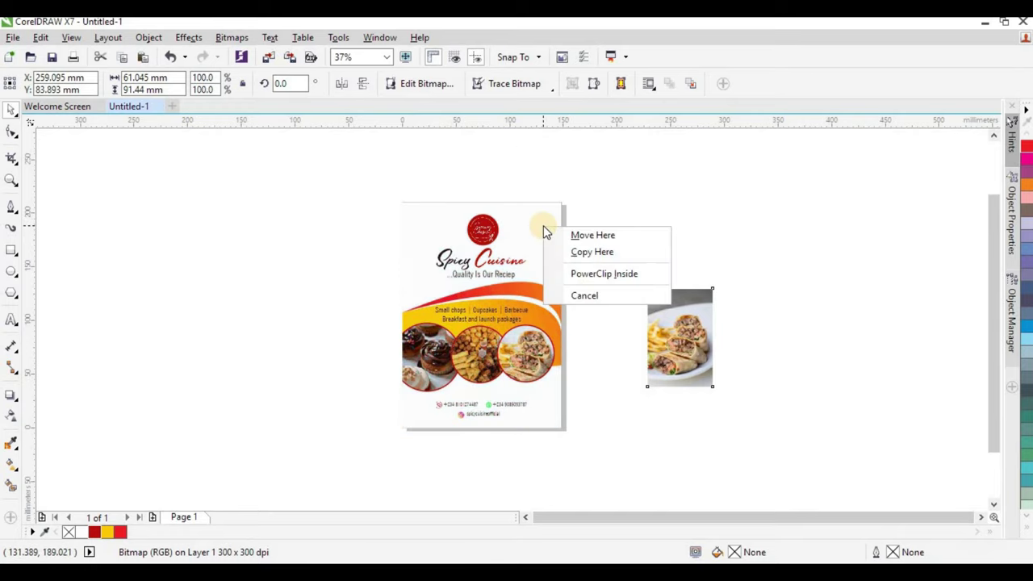
left_click(591, 273)
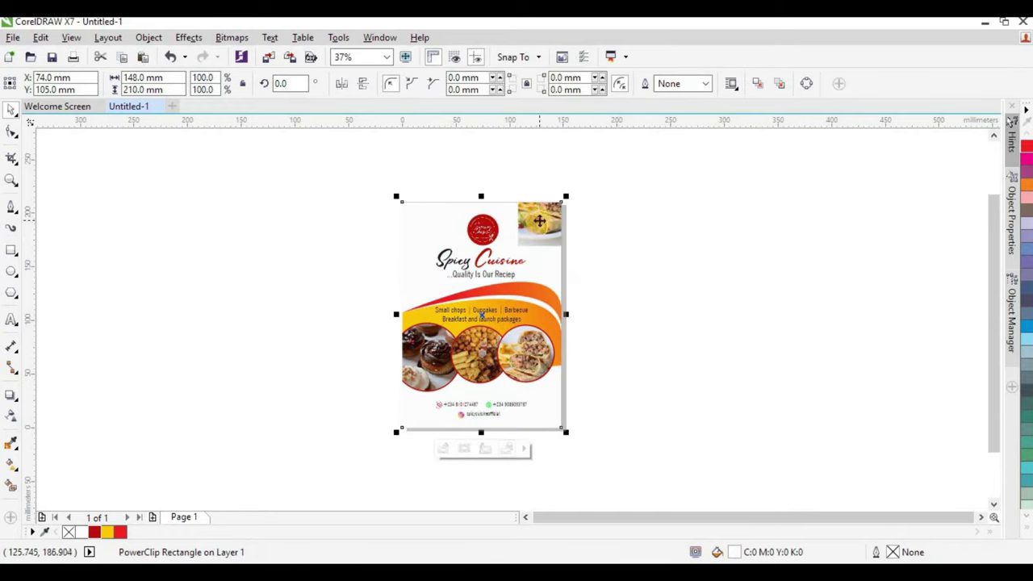
Enlarge the clipped wrap-and-fries photo to about 252% so it covers the flyer's top half.
left_click(540, 223, "ctrl")
left_click_drag(518, 245, 437, 328)
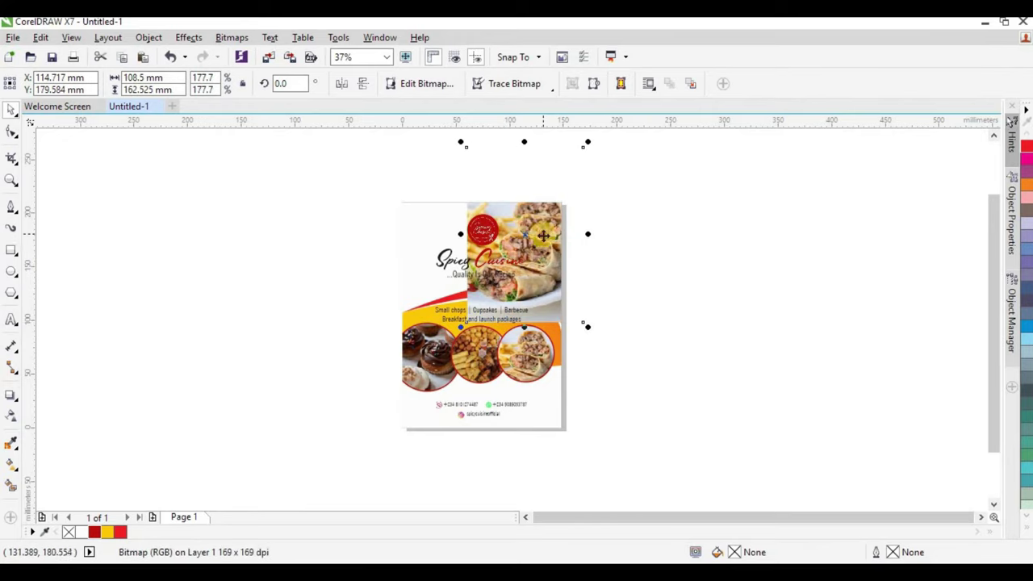
left_click_drag(544, 235, 471, 218)
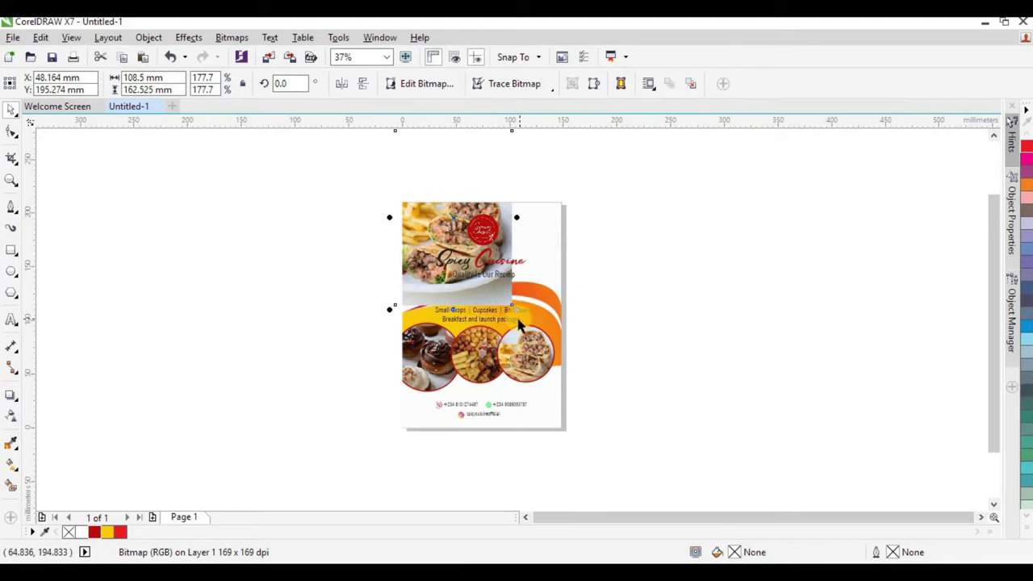
left_click_drag(512, 306, 569, 406)
left_click_drag(537, 279, 548, 282)
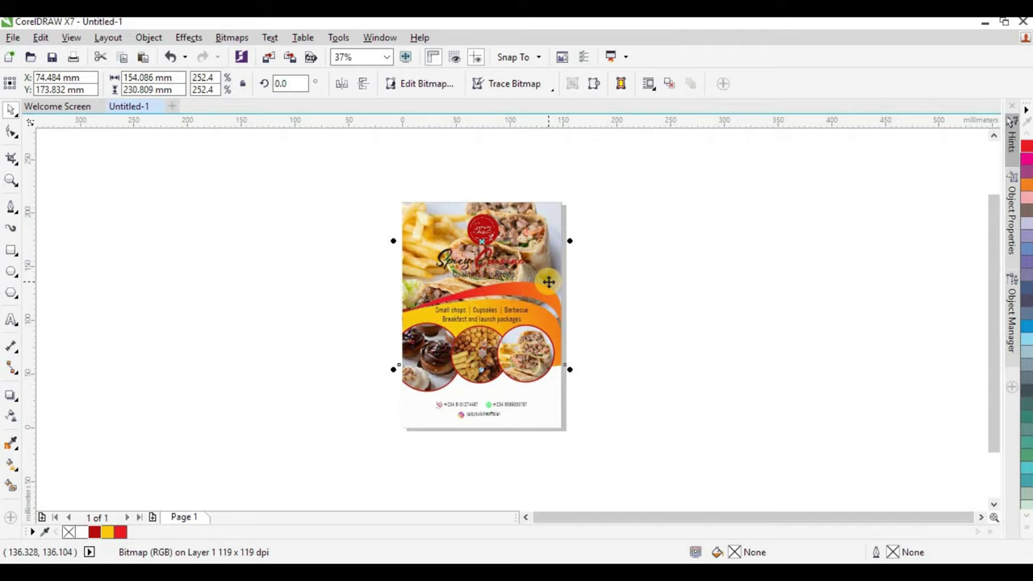
Give the top food photo a uniform transparency of 79 to fade it behind the title.
left_click(9, 418)
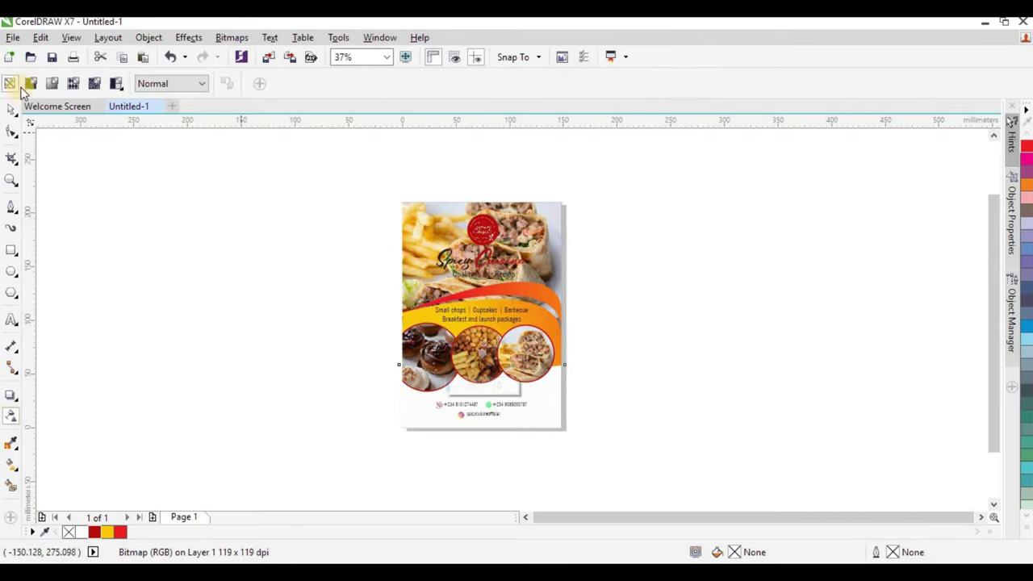
left_click(31, 84)
scroll(553, 261, "up", 2)
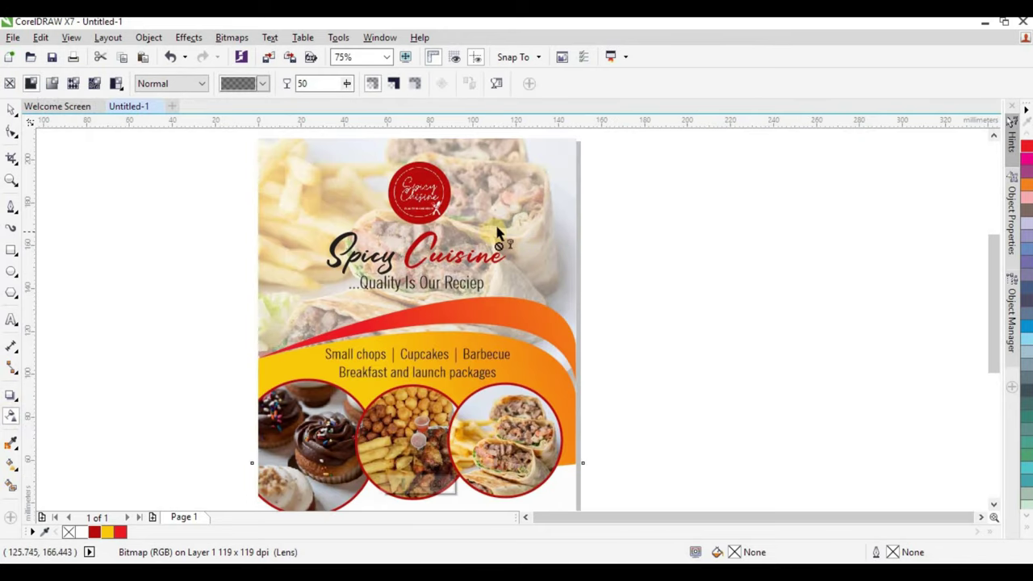
left_click(357, 84)
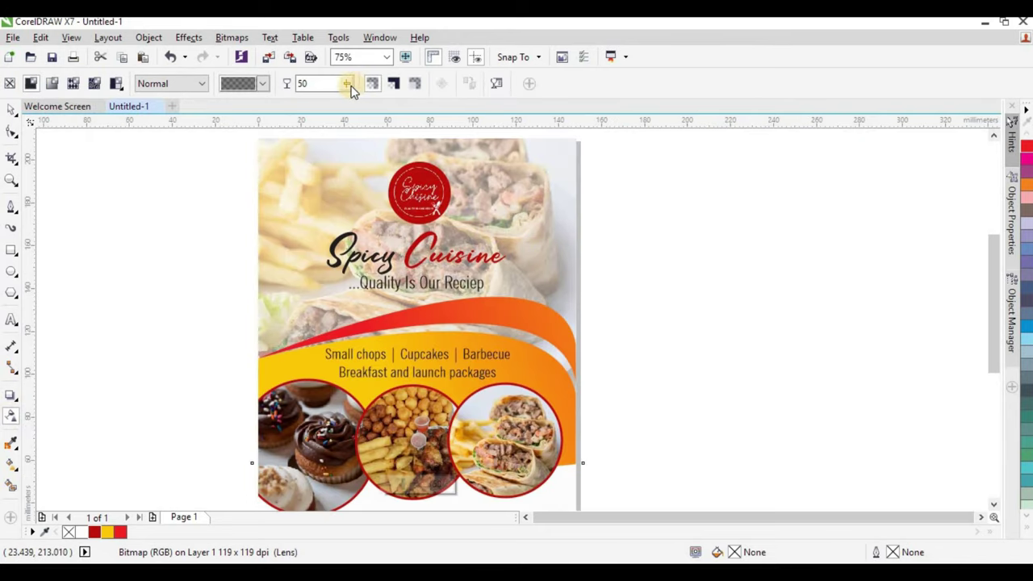
mouse_move(359, 89)
left_mouse_down()
mouse_move(366, 91)
mouse_move(353, 91)
left_mouse_up()
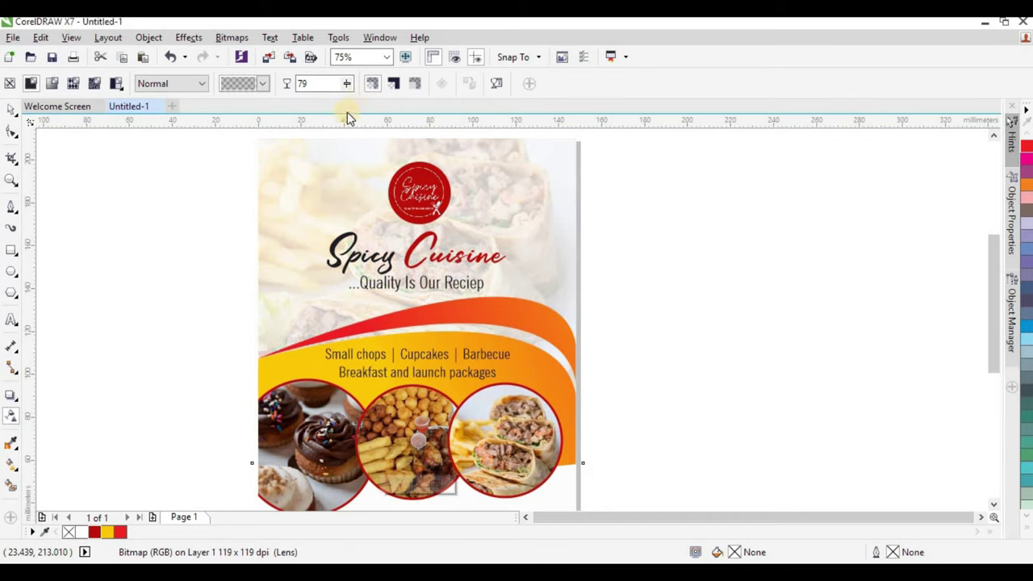
left_click(8, 111)
scroll(297, 228, "down", 2)
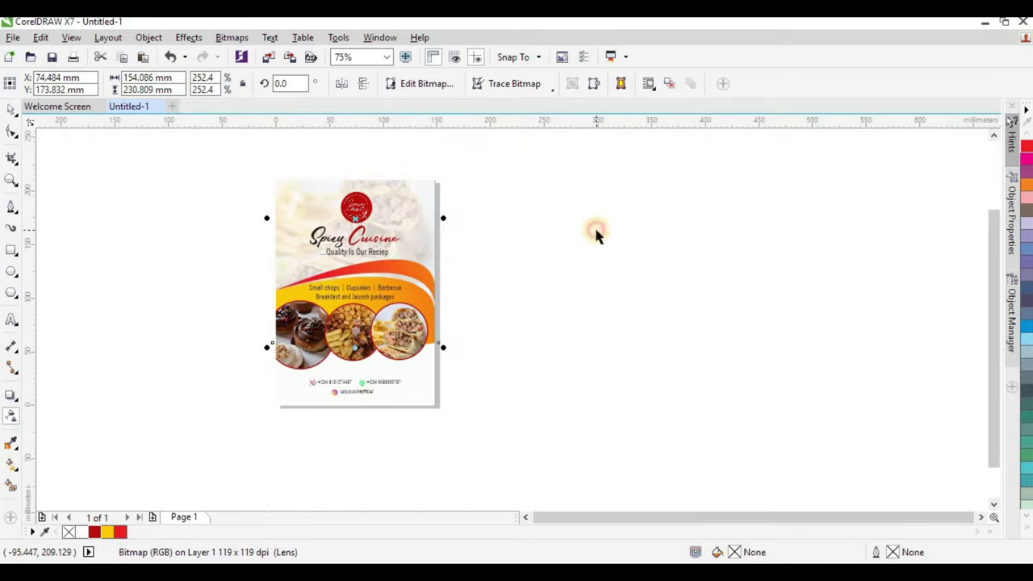
Fill the flyer's background frame with a pale cream colour.
left_click(480, 204)
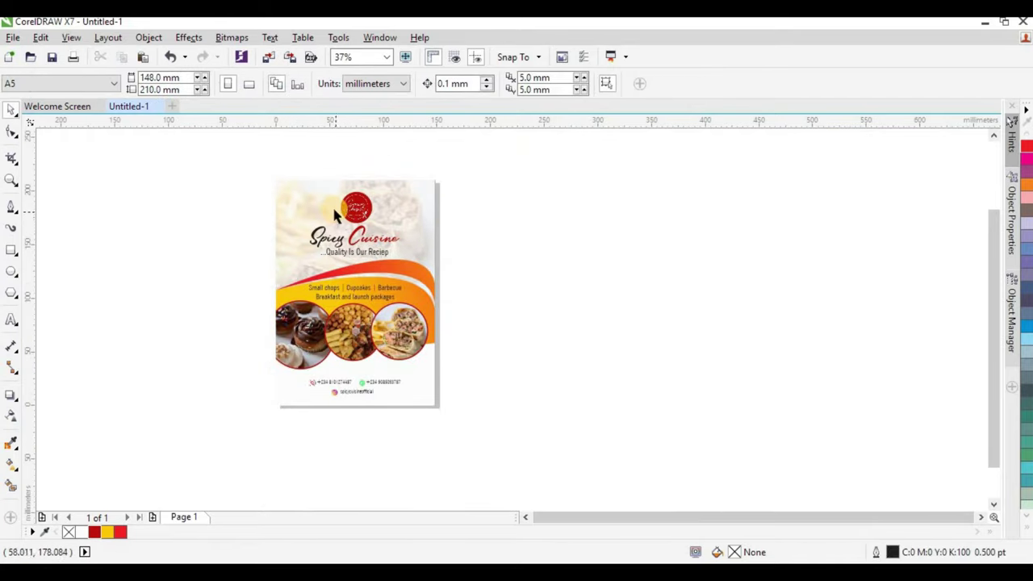
left_click(432, 218)
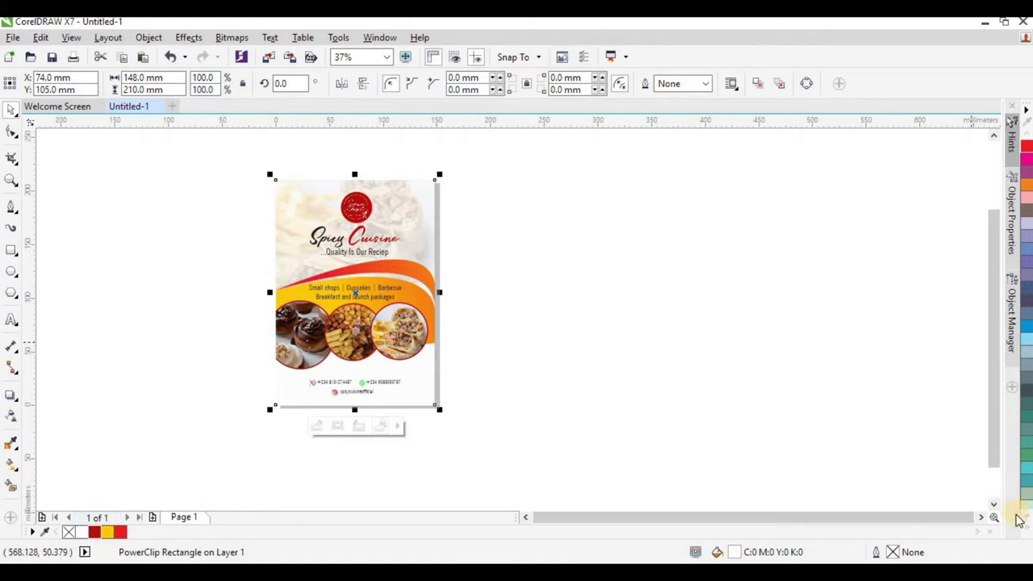
left_click(1024, 533)
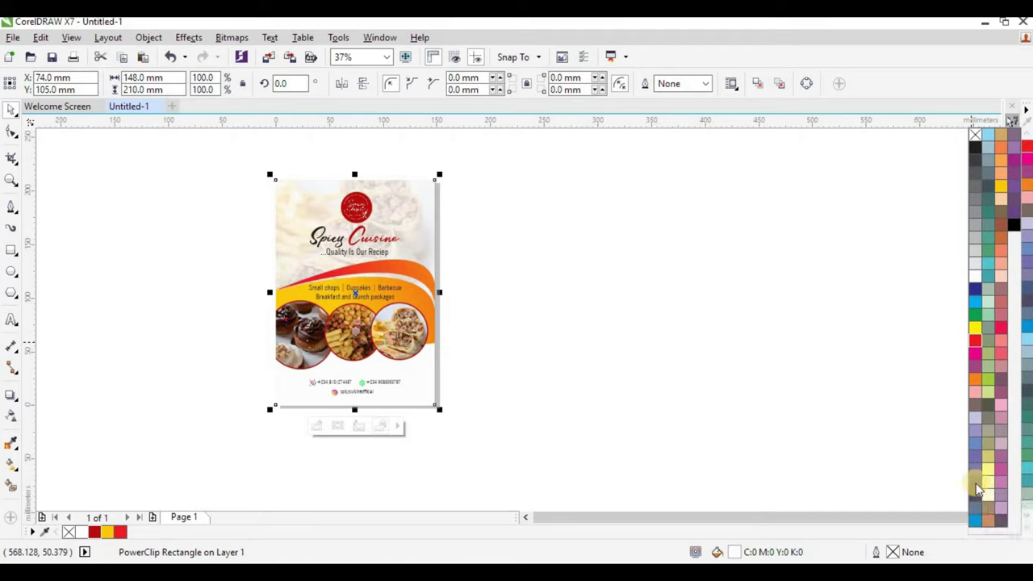
left_click(987, 494)
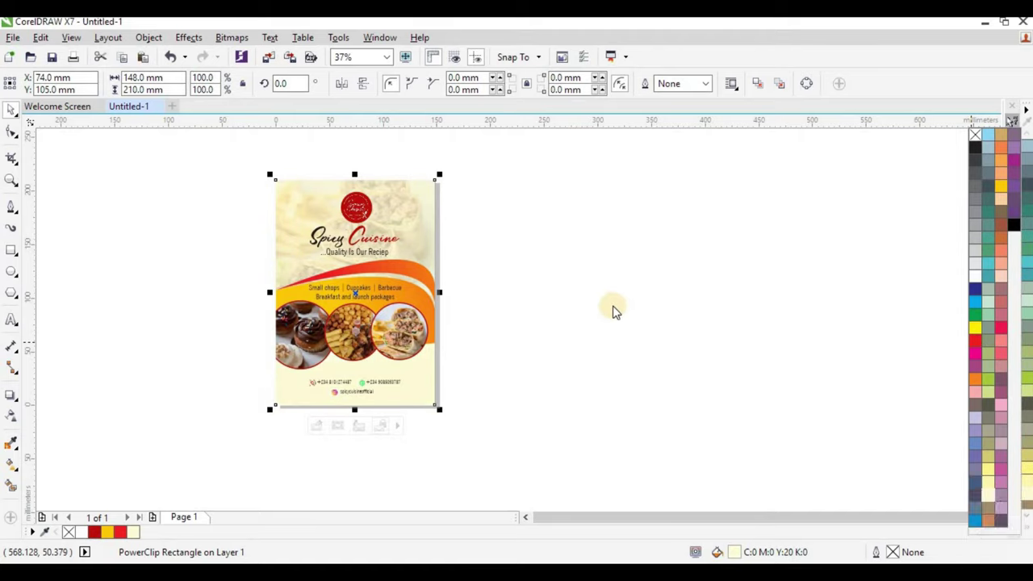
Turn the background into a fountain fill that fades to white toward the bottom.
left_click(11, 465)
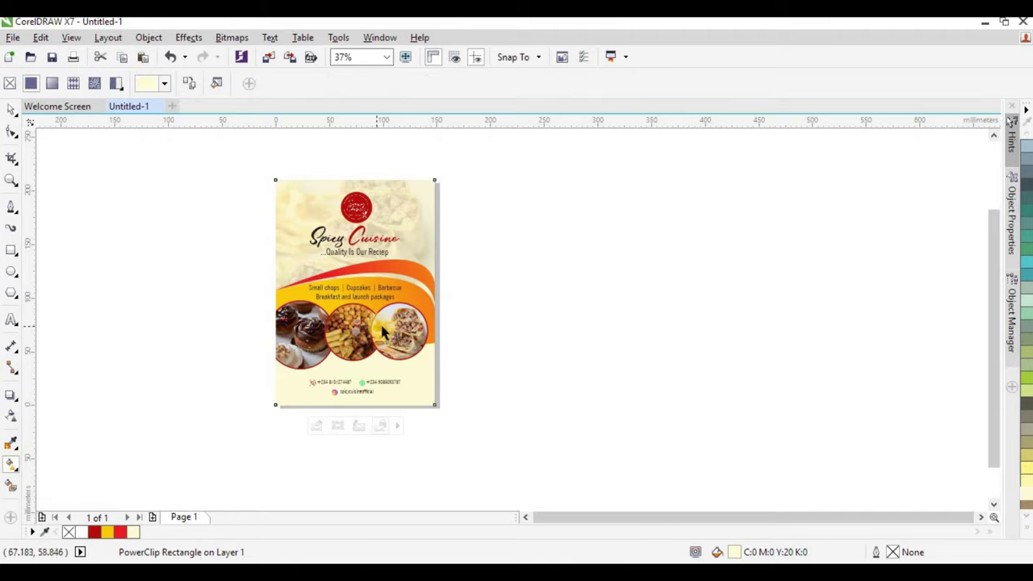
left_click_drag(377, 289, 395, 323)
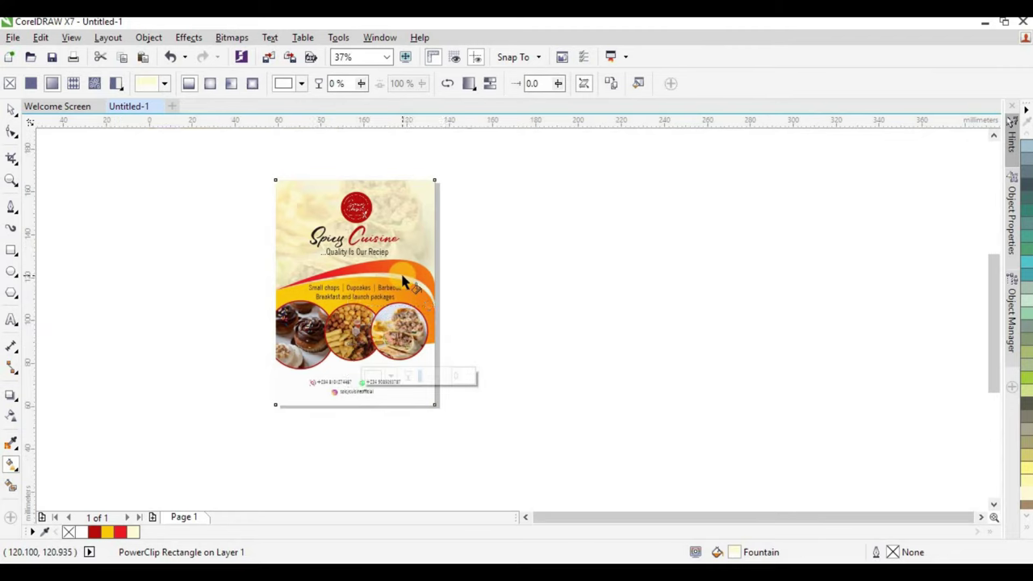
scroll(403, 281, "up", 2)
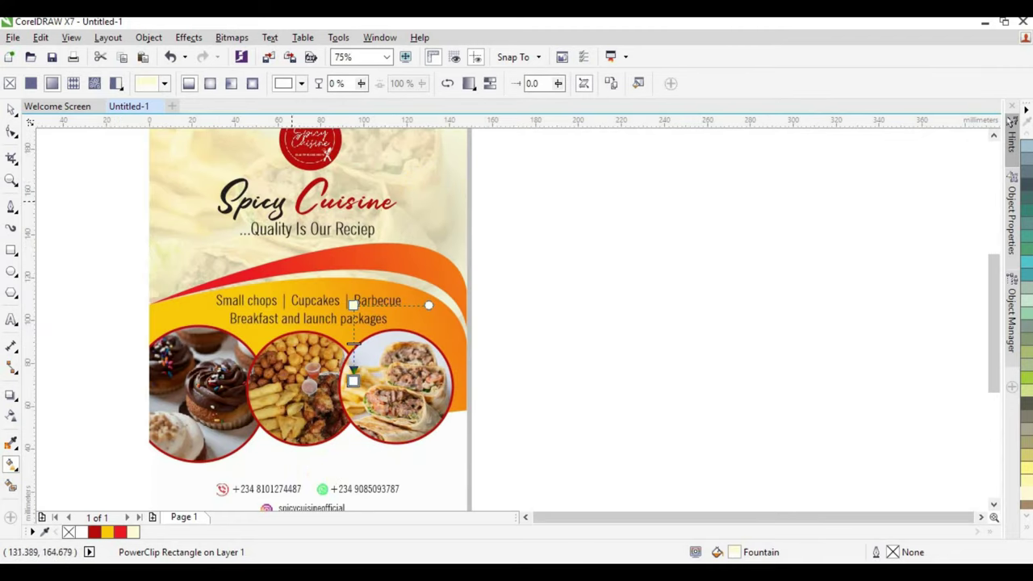
left_click(11, 108)
Move the contact-details group slightly lower on the flyer.
key("F3")
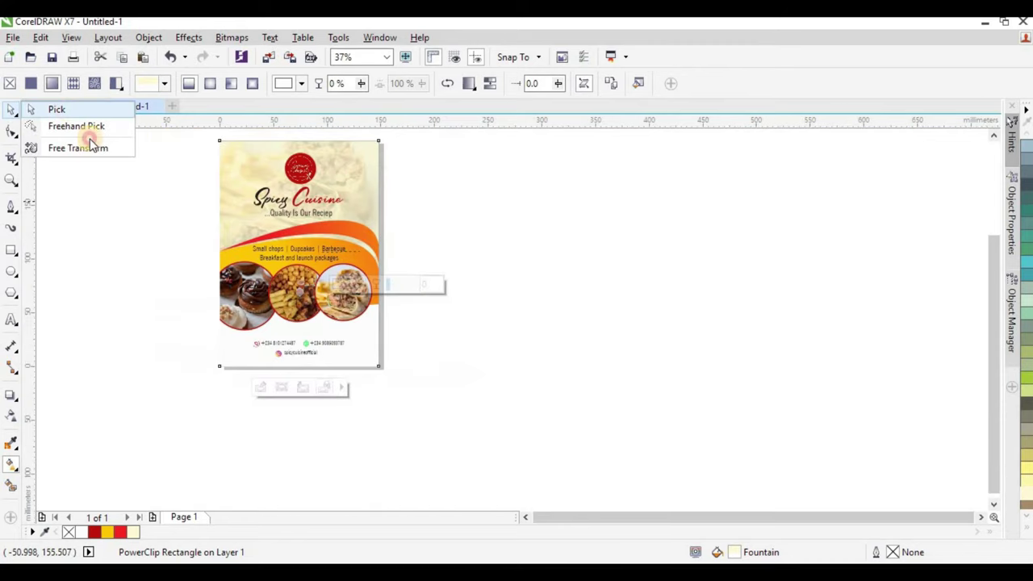
left_click(461, 221)
key("Escape")
scroll(253, 346, "up", 2)
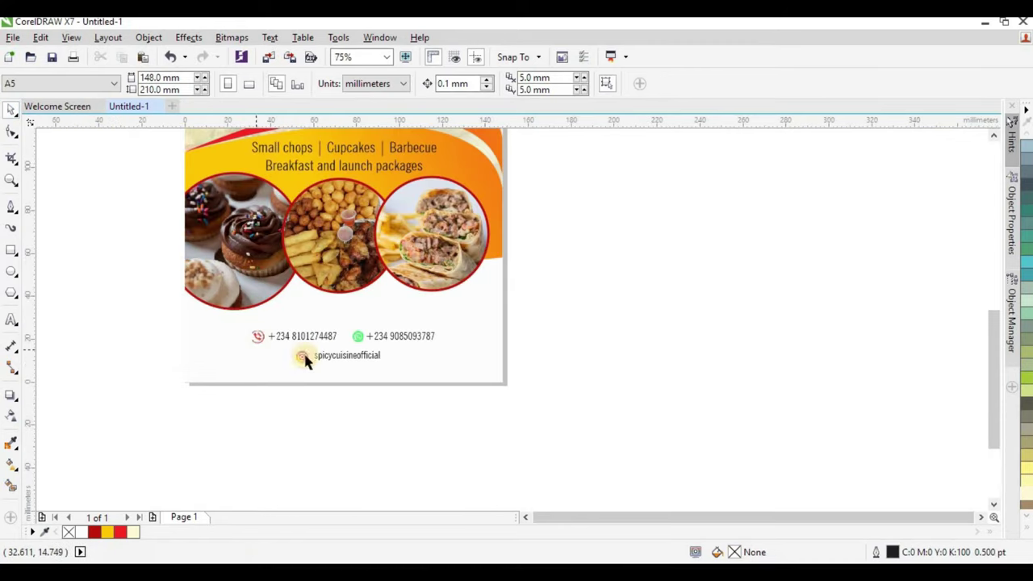
key("F3")
left_click_drag(261, 421, 452, 339)
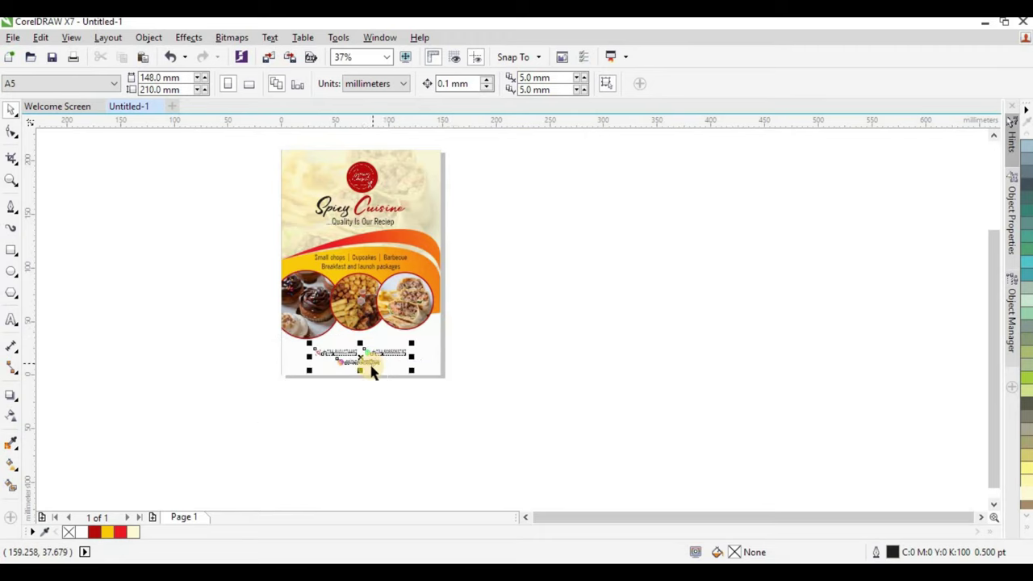
scroll(371, 371, "up", 2)
left_click_drag(373, 355, 373, 361)
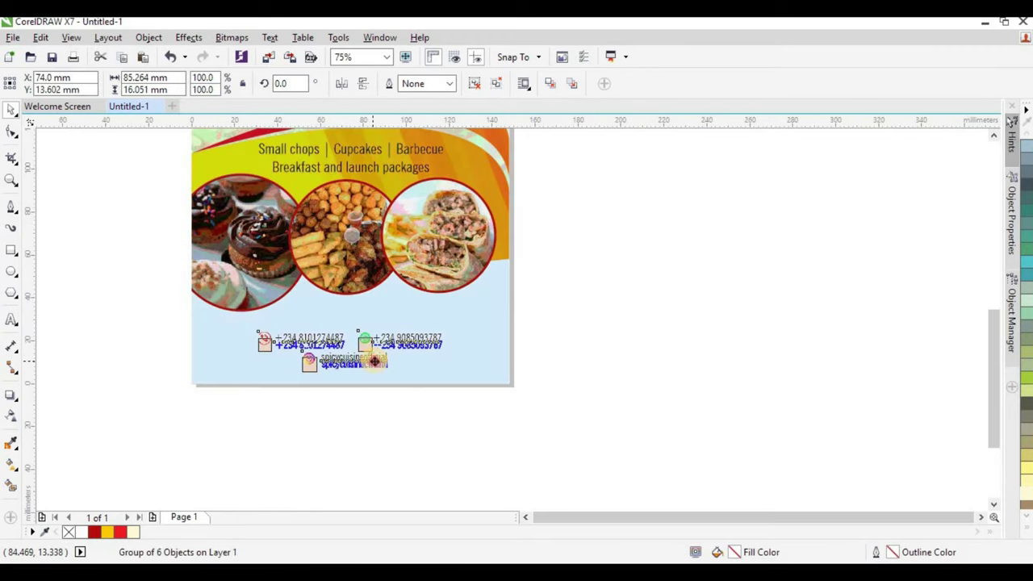
left_click(481, 359)
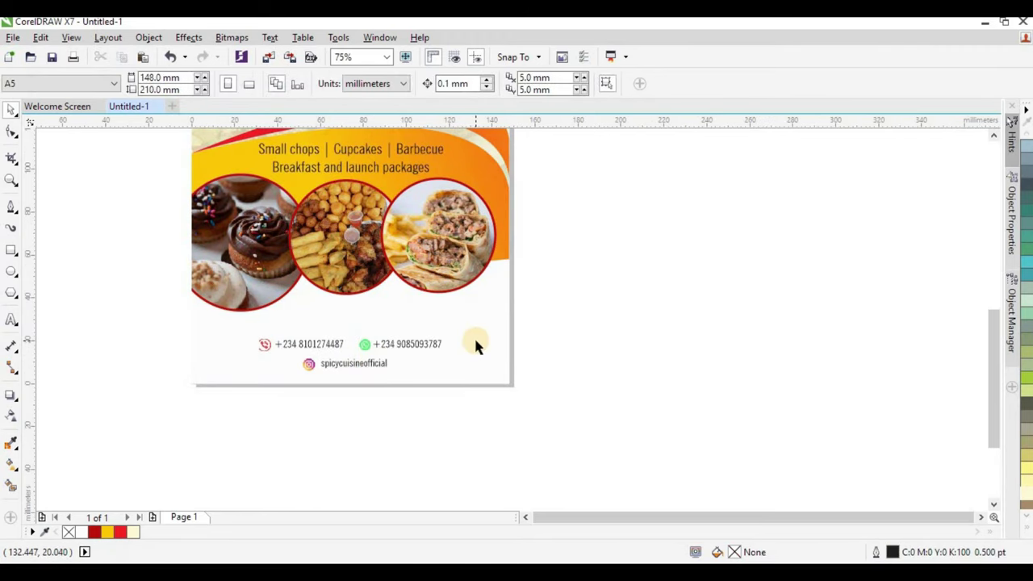
scroll(473, 342, "down", 2)
scroll(449, 347, "up", 2)
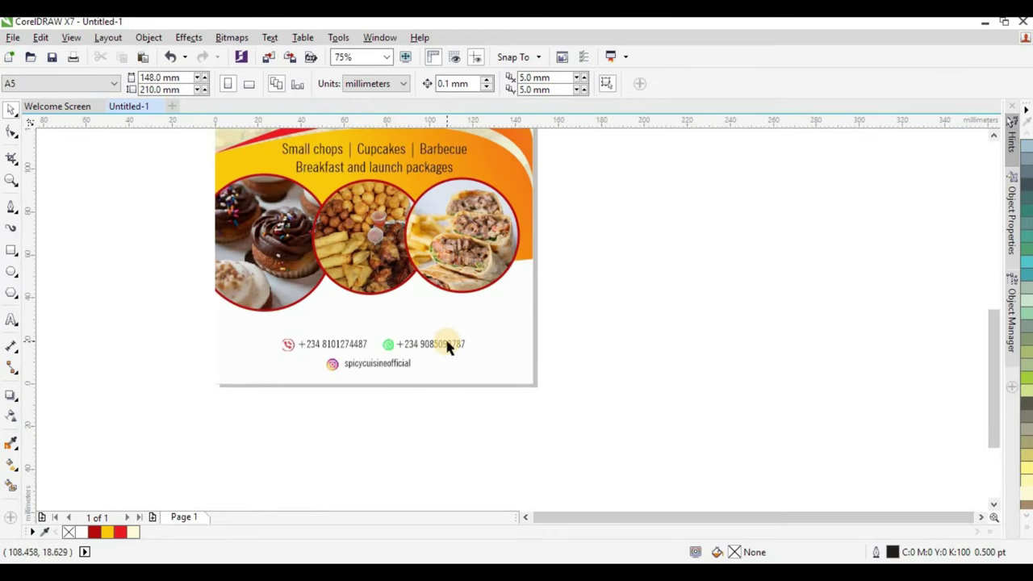
key("alt+Tab")
Import the location pin icon, shrink it, and place it just above the phone numbers.
left_click(741, 168)
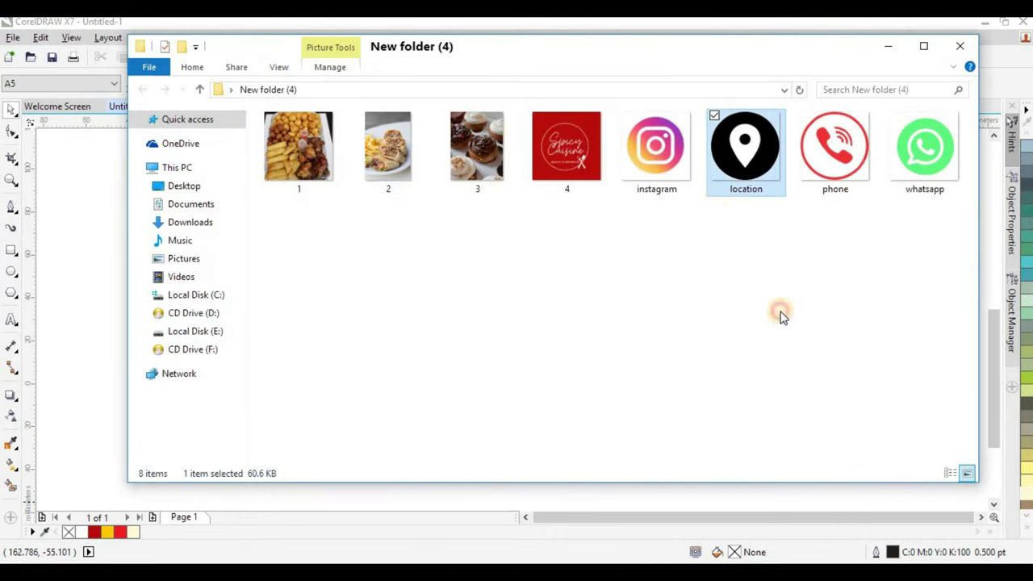
left_click_drag(741, 168, 638, 333)
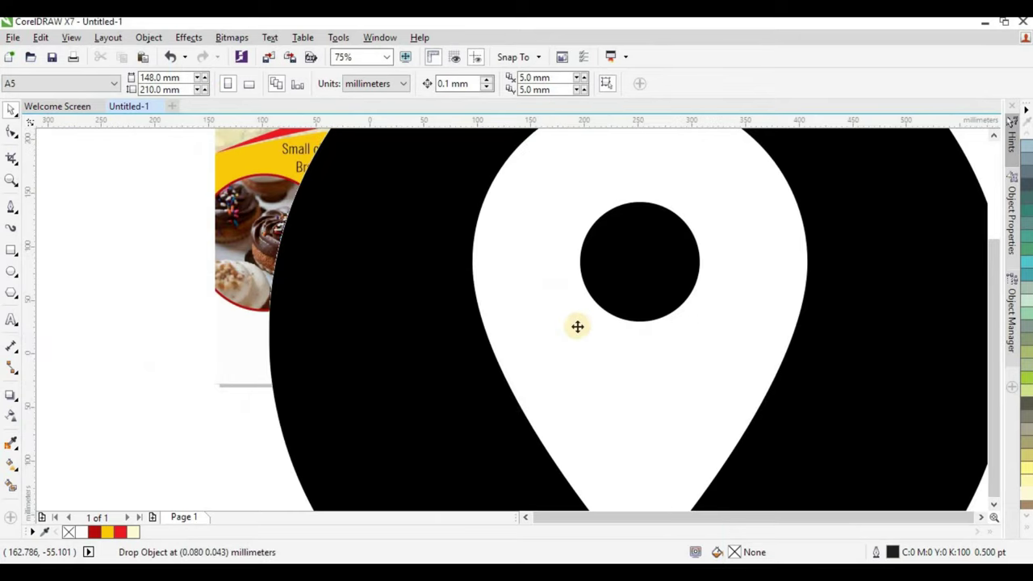
scroll(576, 326, "down", 2)
left_click_drag(773, 138, 417, 338)
scroll(436, 331, "up", 4)
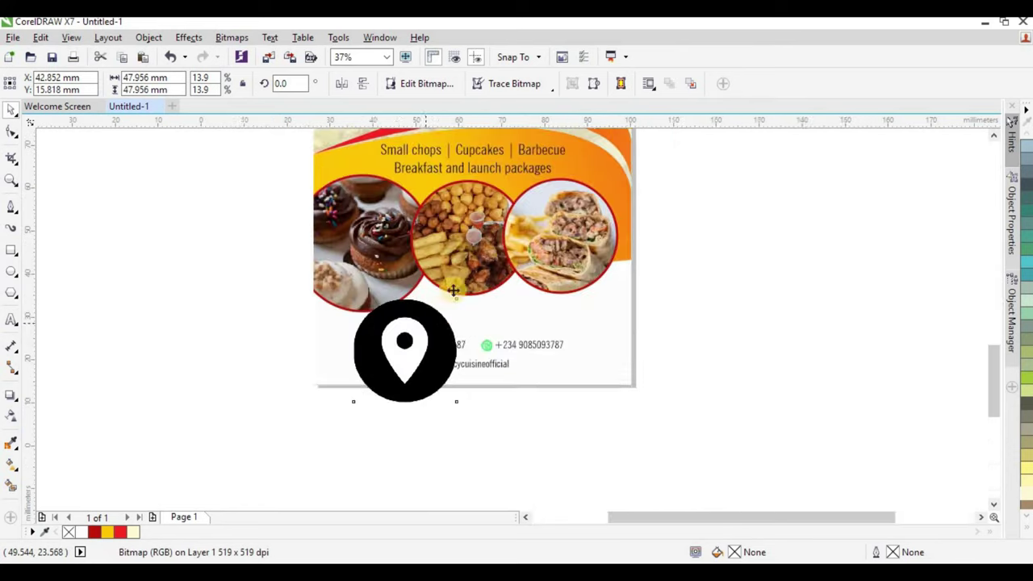
left_click_drag(490, 273, 379, 318)
left_click(101, 342)
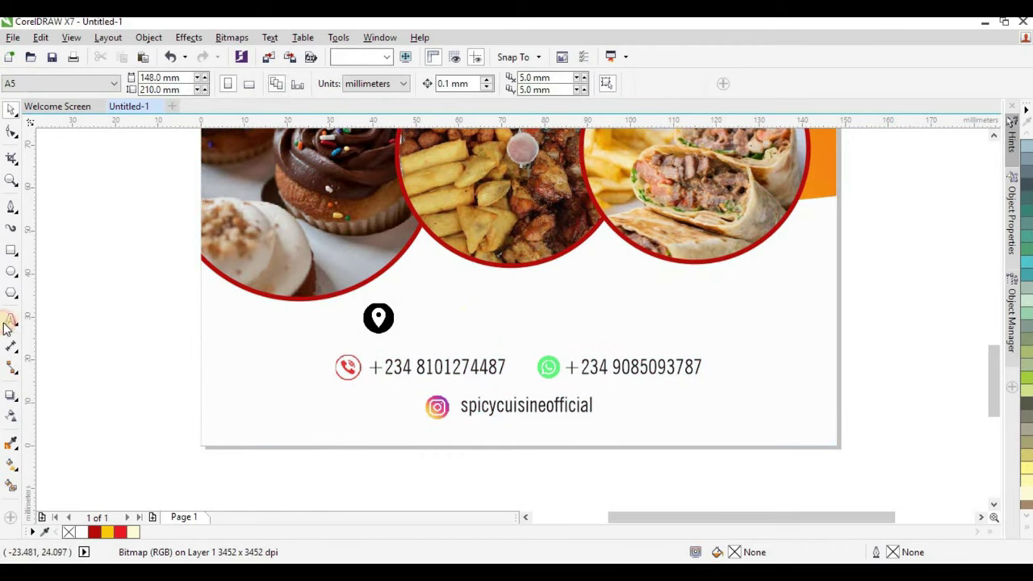
left_click(11, 319)
Type the restaurant's full street address as a text line beside the pin icon.
left_click(461, 317)
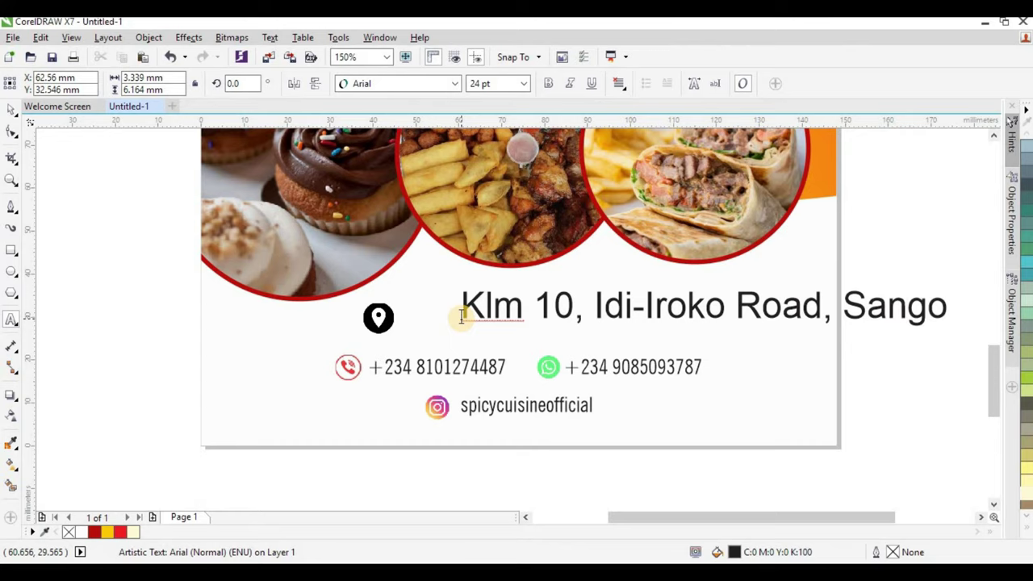
type("ta")
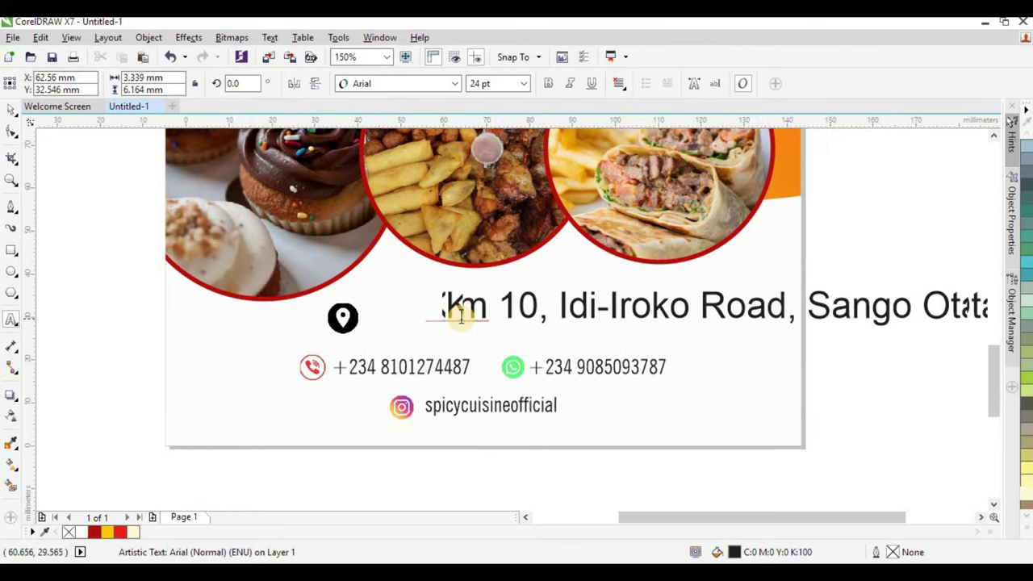
type(",")
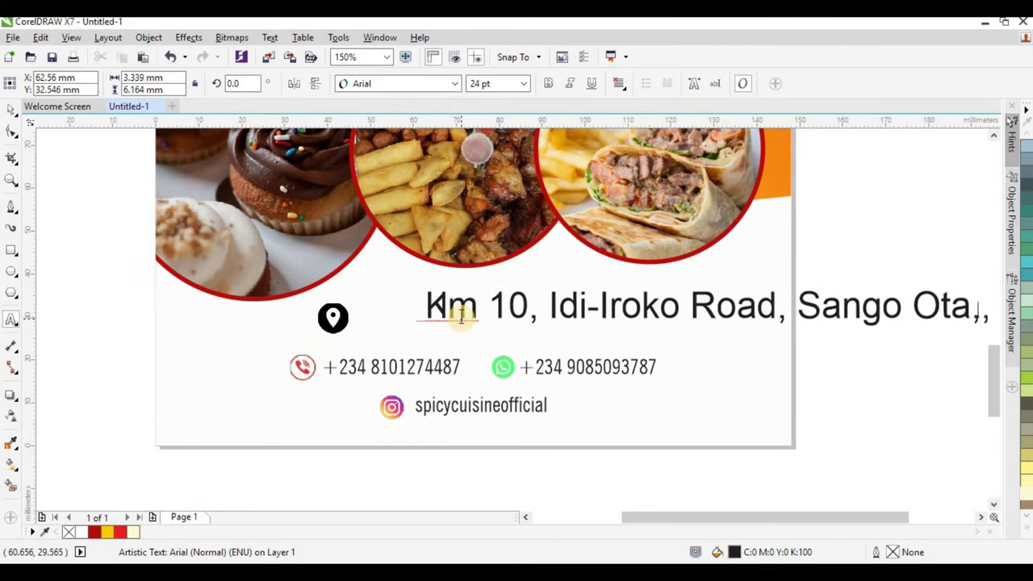
type(" Ogun St")
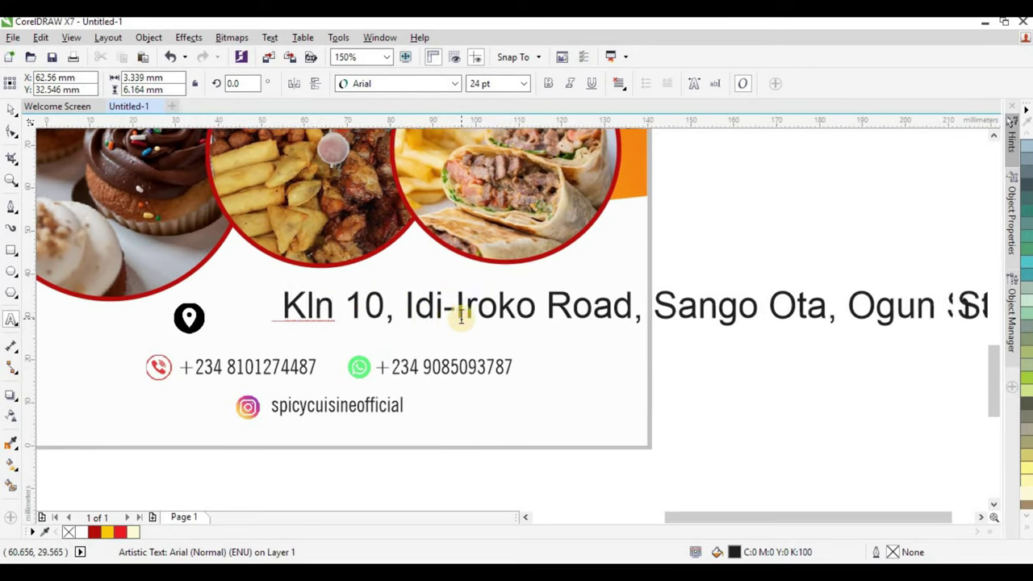
type("ate, Nigeria")
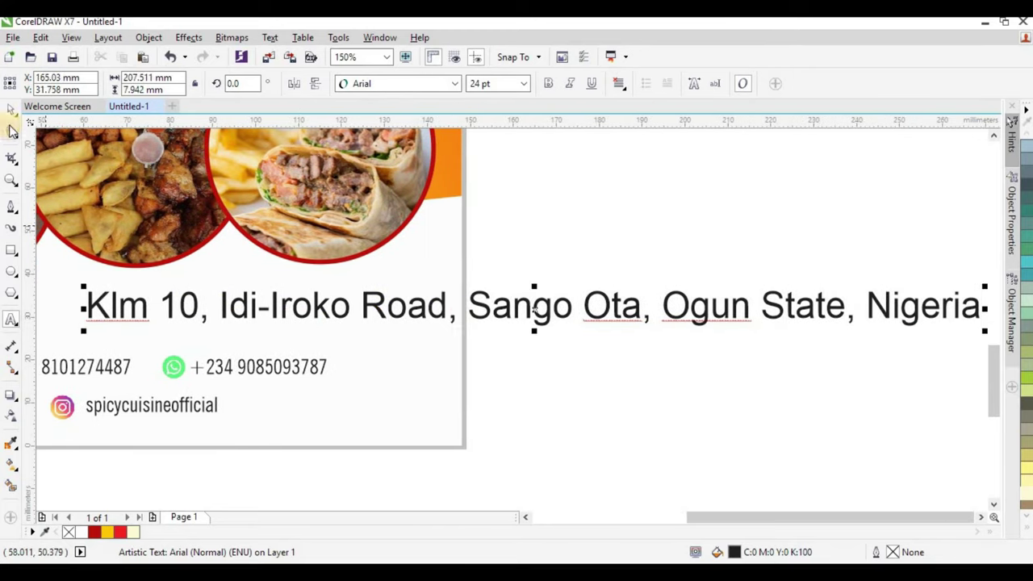
Set the address text to 14 pt NewsGoth Cn BT.
left_click(394, 83)
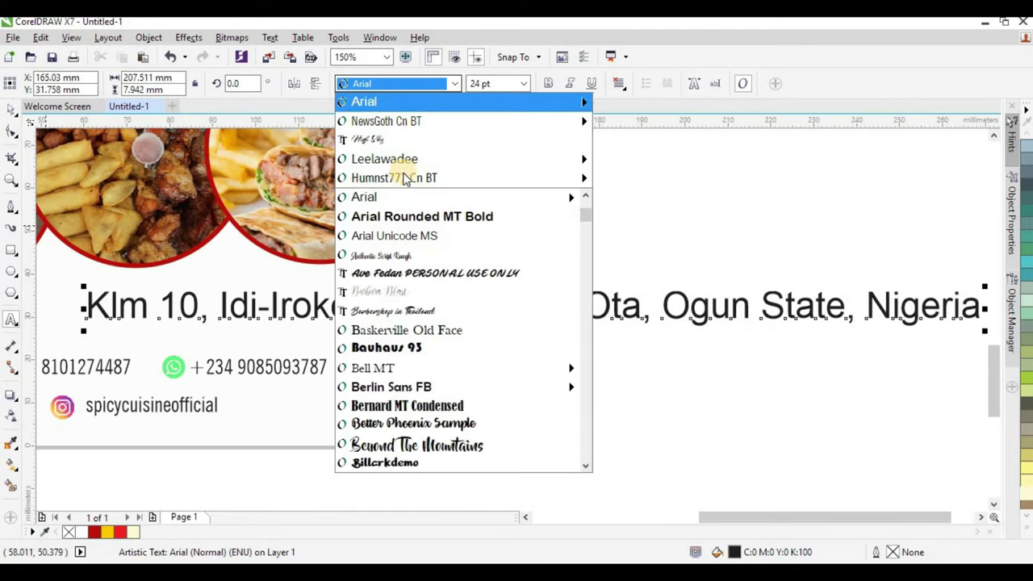
left_click(395, 121)
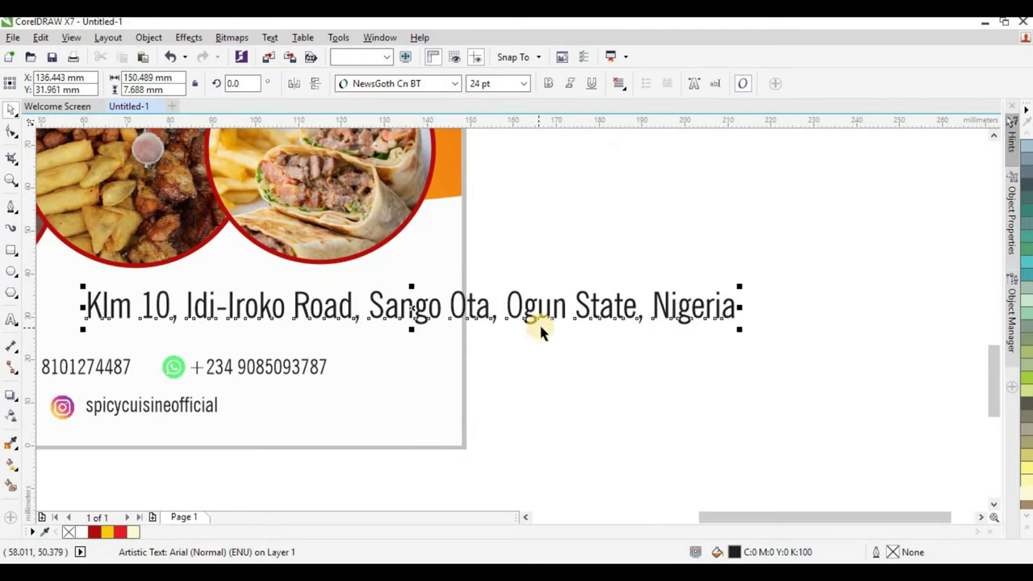
scroll(541, 327, "down", 4)
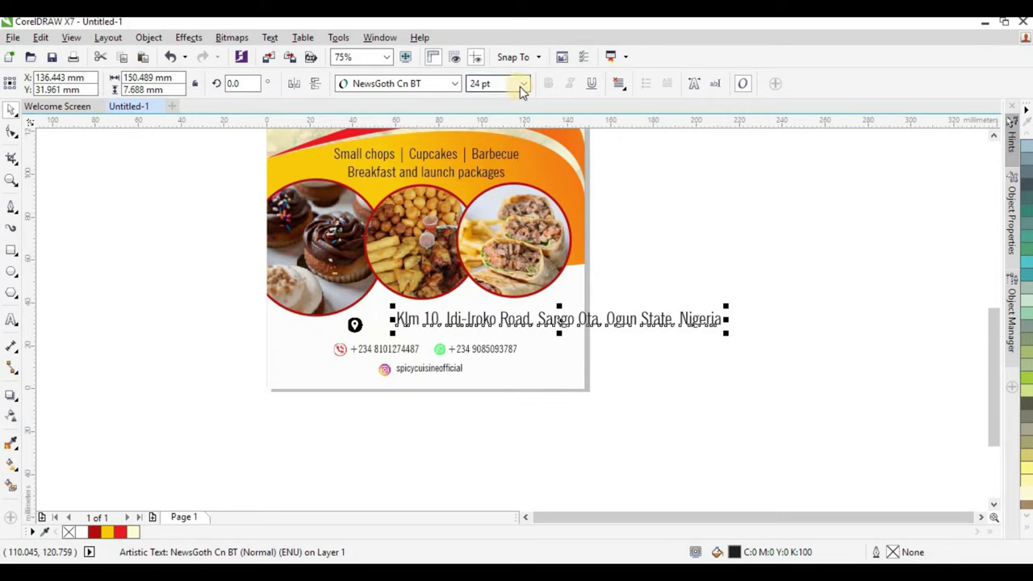
left_click(523, 84)
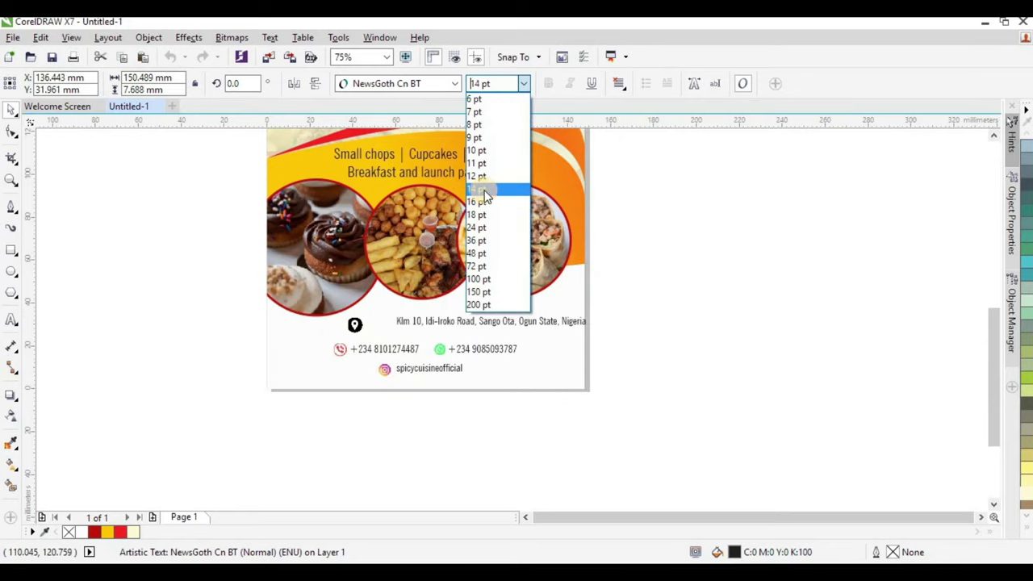
left_click(477, 189)
scroll(468, 323, "up", 2)
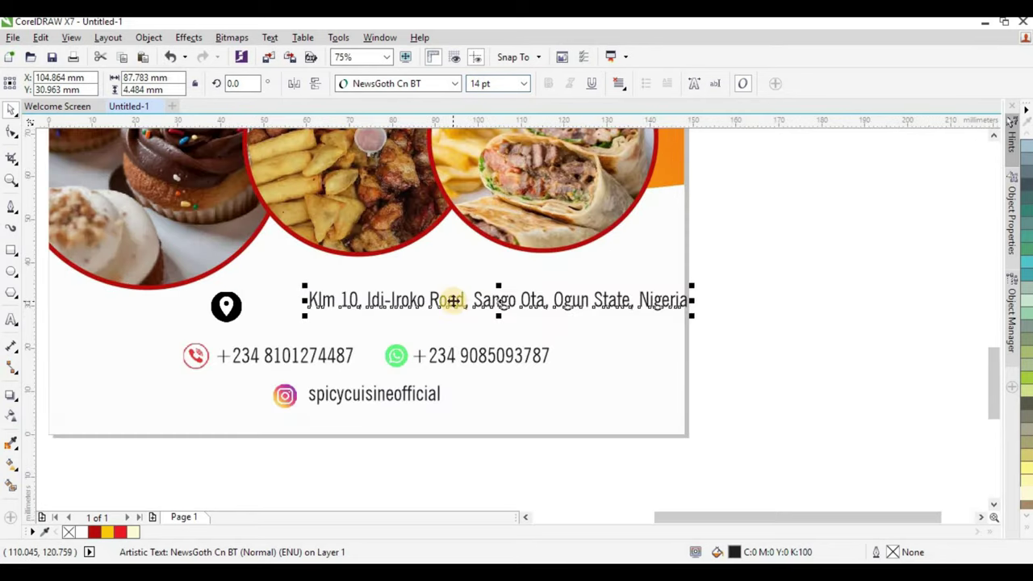
Group the address with the pin and centre the group horizontally on the flyer.
left_click_drag(452, 310, 395, 312)
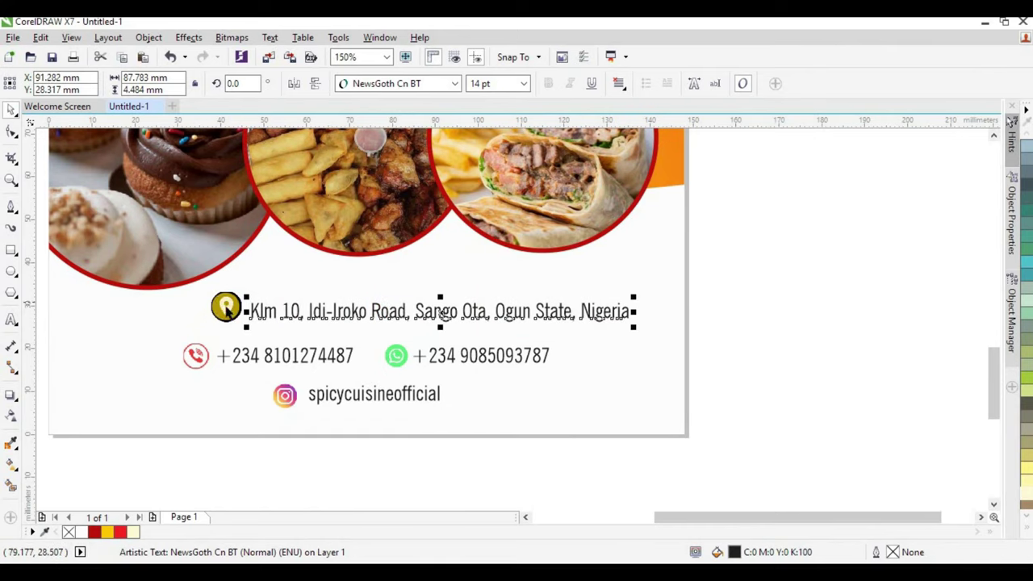
left_click(226, 307, "shift")
key("ctrl+g")
left_click(614, 397, "shift")
key("c")
Nudge the address-and-pin group slightly lower above the phone numbers.
scroll(518, 377, "down", 2)
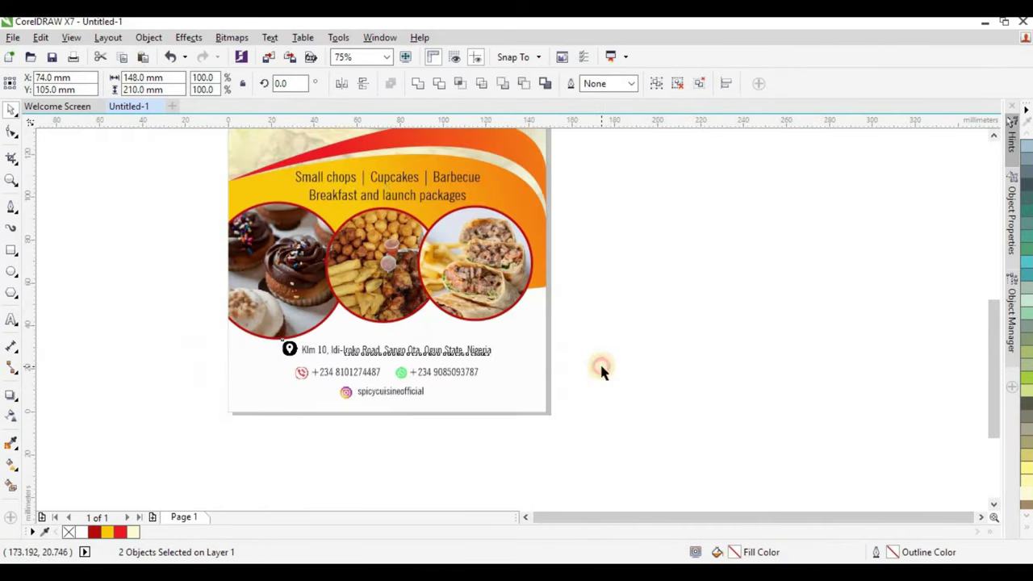
left_click(599, 369)
scroll(341, 353, "up", 2)
left_click_drag(351, 335, 422, 339)
scroll(436, 401, "down", 2)
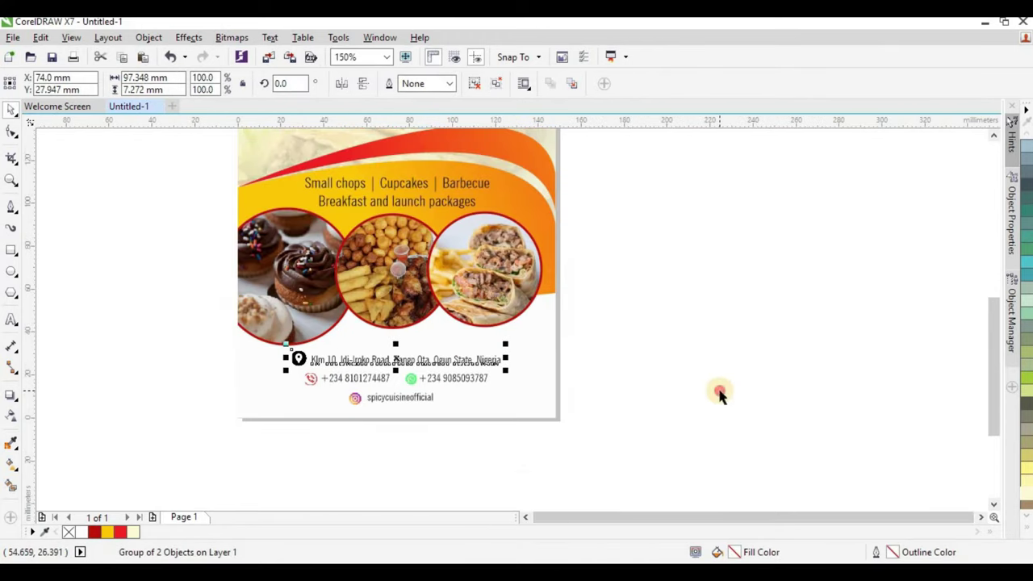
left_click(420, 374)
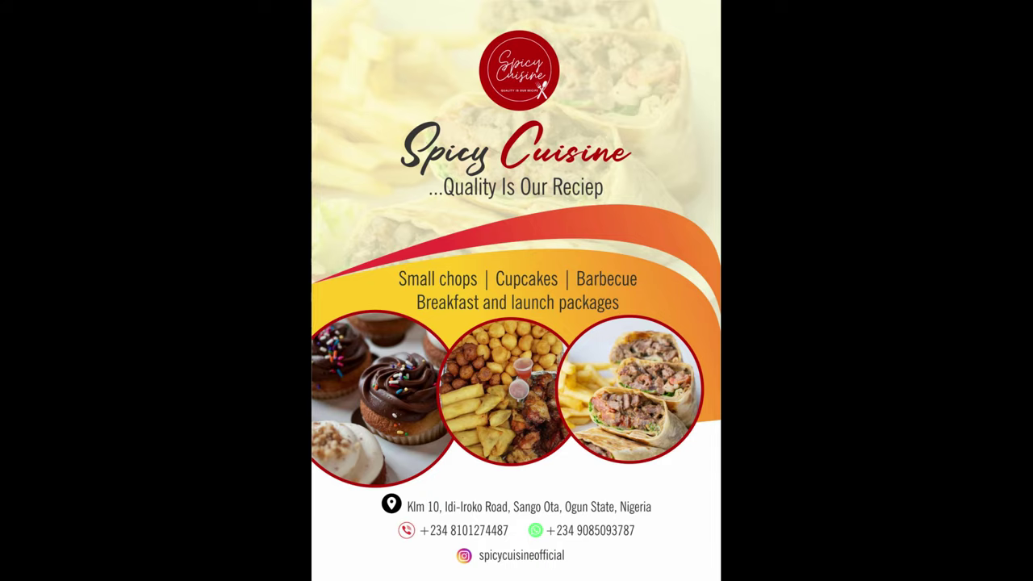